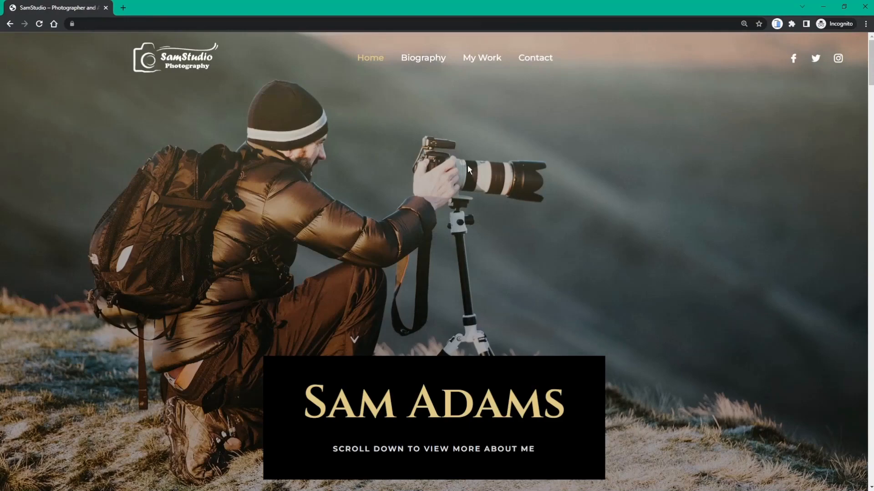
- Examine the SamStudio home page from the hero banner through the biography and awards to the types of work
scroll(468, 167, "down", 4)
scroll(468, 167, "down", 5)
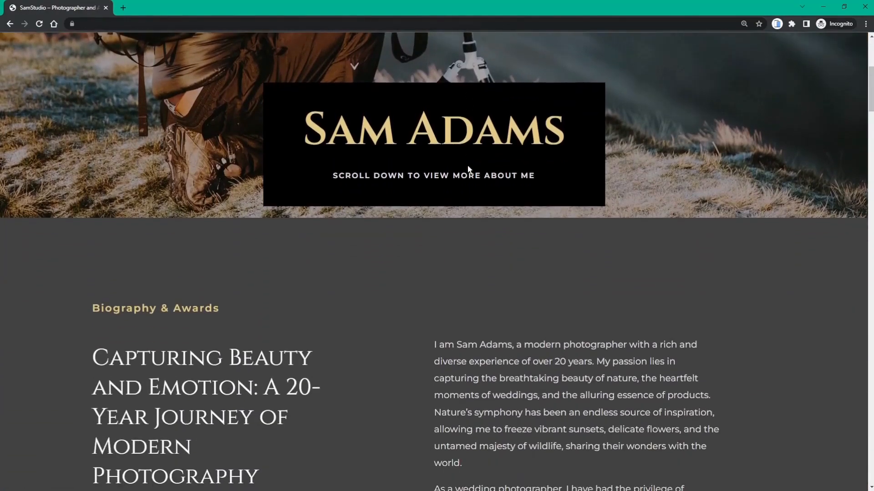
scroll(468, 166, "down", 6)
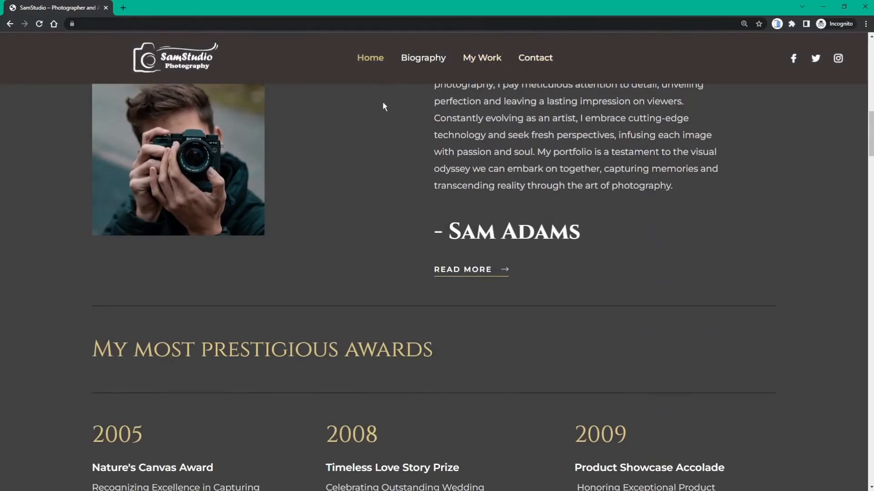
scroll(378, 108, "down", 2)
scroll(376, 109, "down", 1)
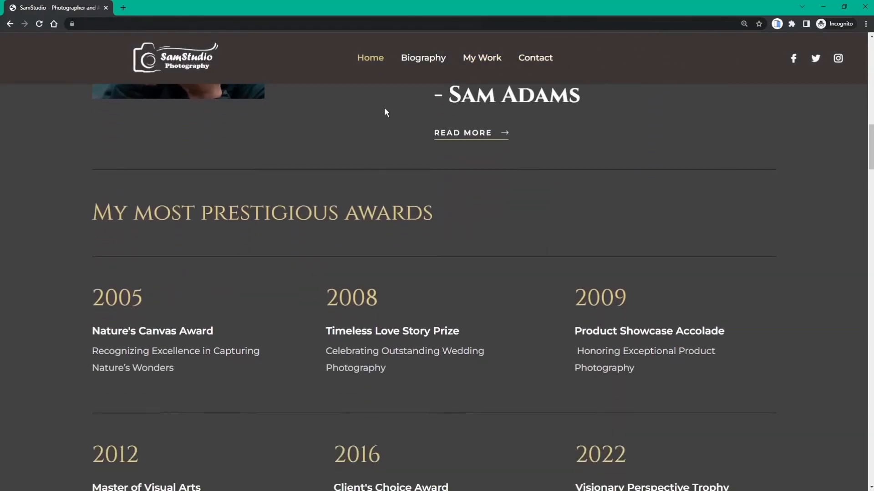
scroll(385, 112, "down", 3)
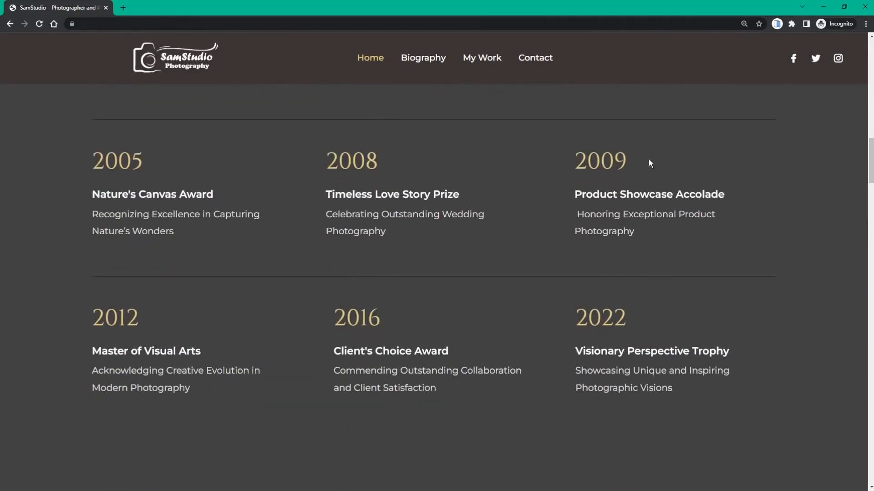
scroll(292, 252, "down", 4)
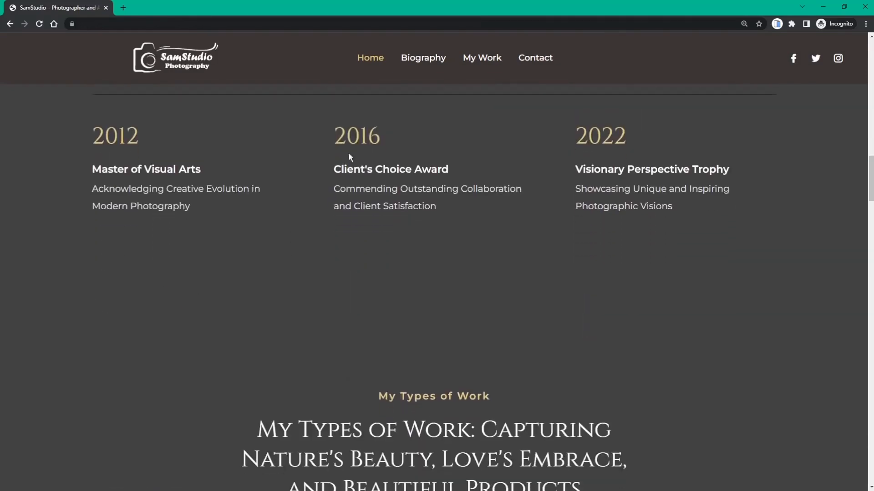
scroll(359, 168, "up", 9)
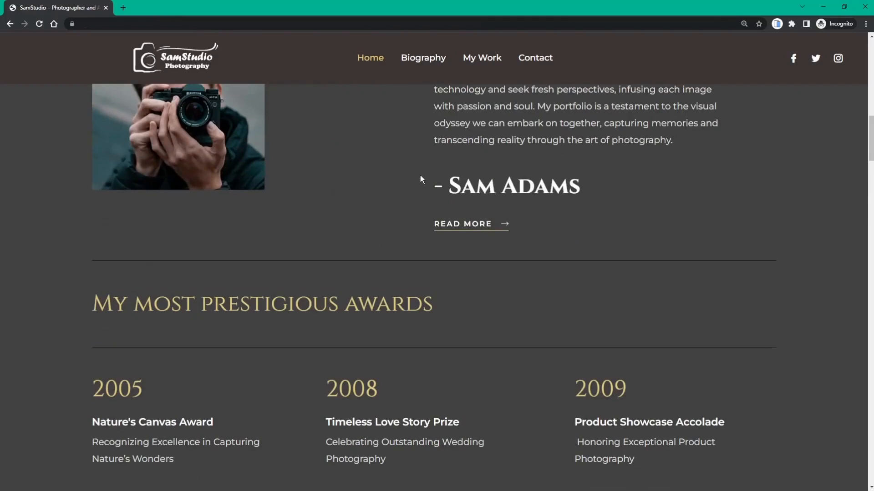
scroll(510, 230, "down", 7)
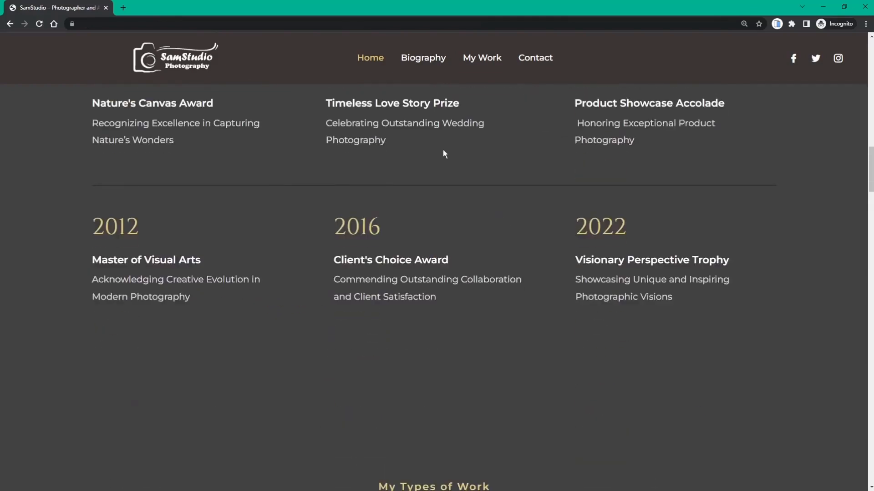
scroll(449, 162, "down", 10)
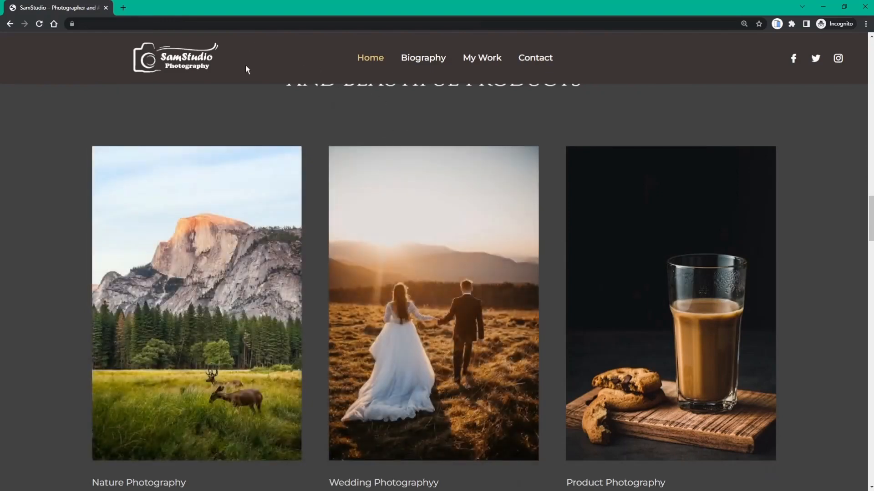
scroll(438, 37, "down", 5)
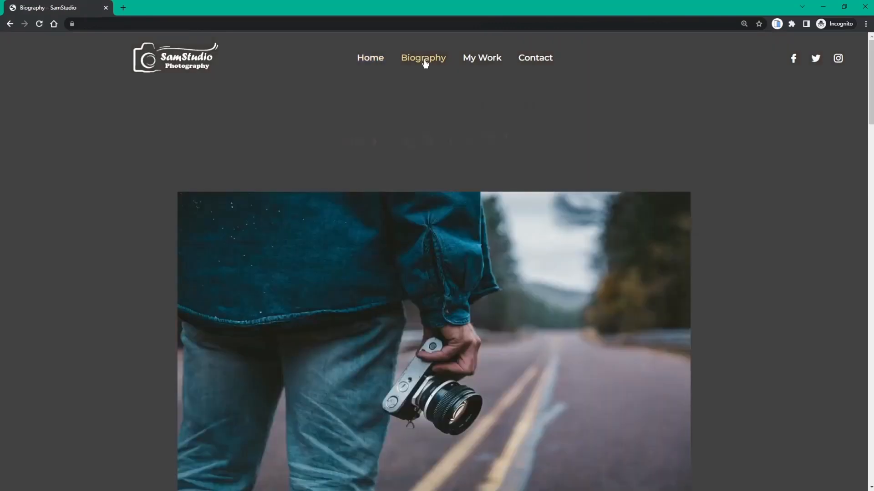
- Look through the Biography page, covering its introduction, timeline, photo carousel, number counters, subscribe form and footer
scroll(340, 139, "down", 2)
scroll(340, 140, "down", 10)
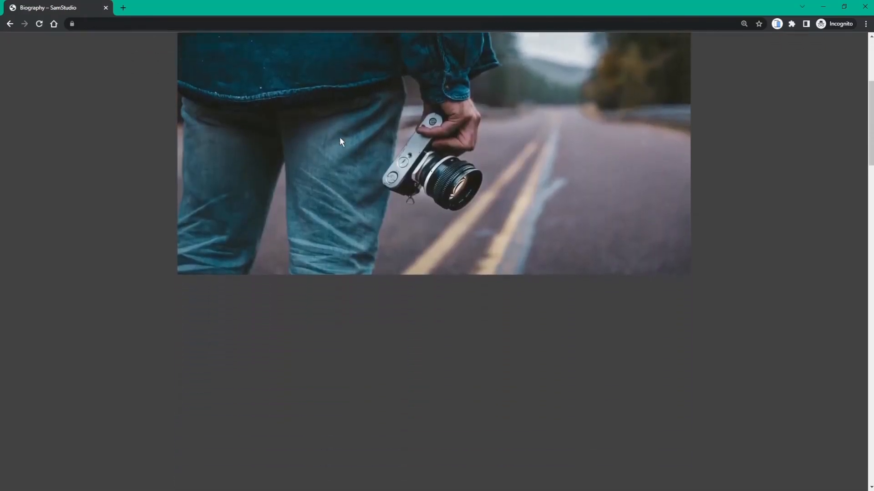
scroll(324, 48, "down", 4)
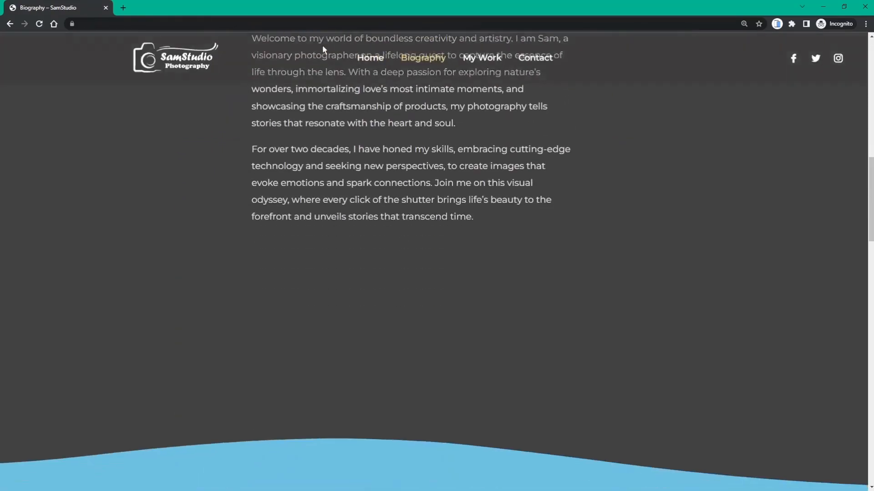
scroll(318, 68, "down", 2)
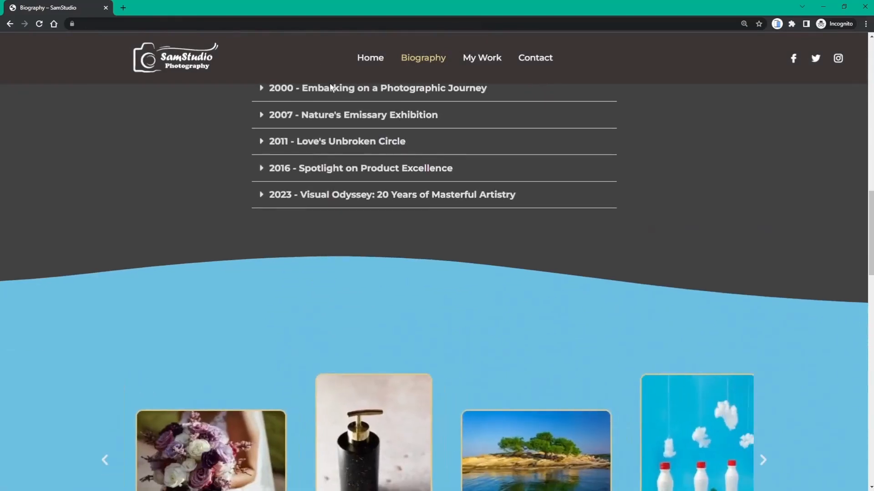
scroll(310, 69, "down", 7)
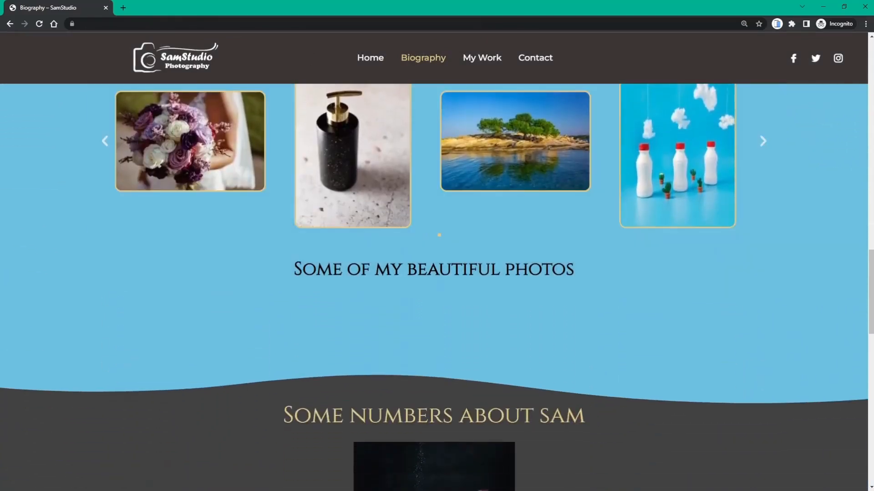
scroll(585, 195, "down", 7)
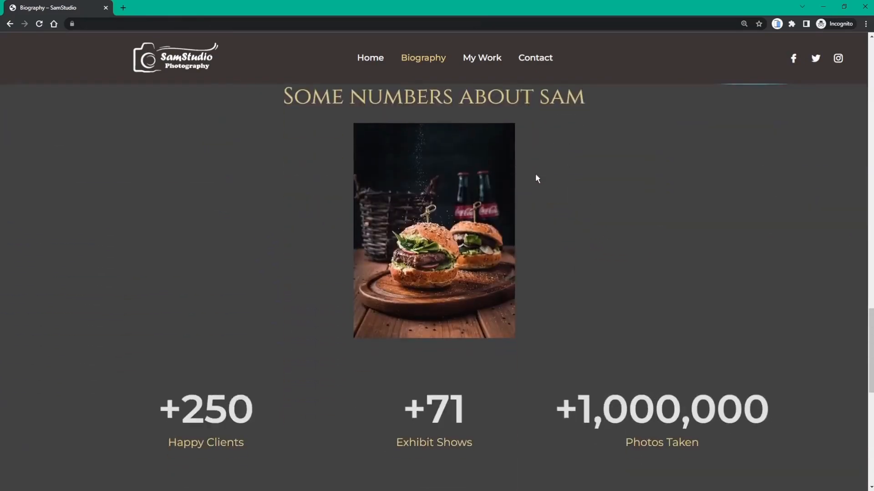
scroll(341, 162, "down", 5)
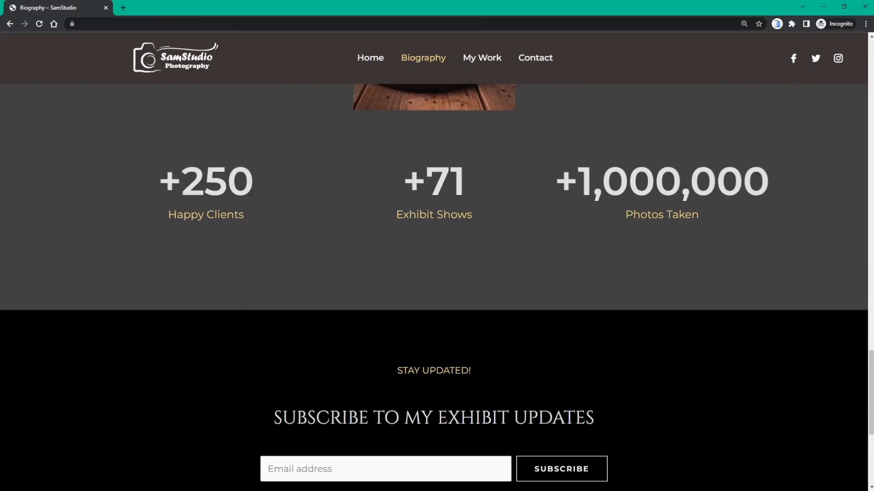
scroll(637, 178, "down", 6)
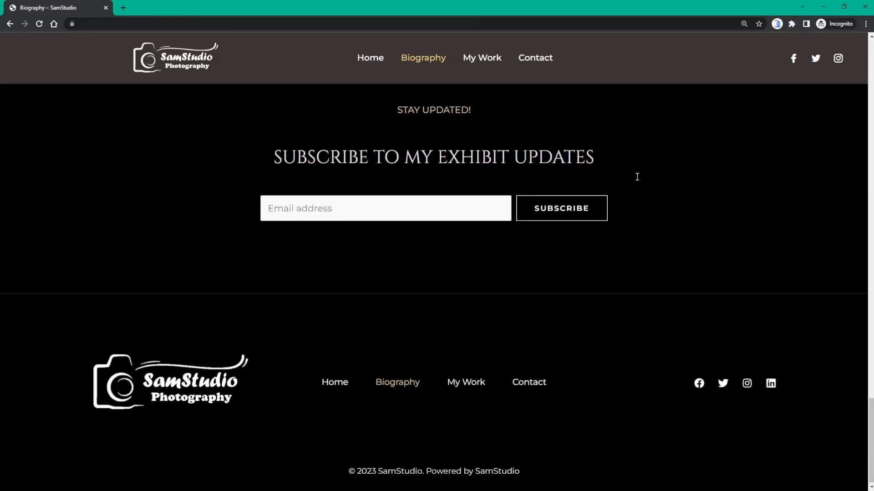
- Re-examine the Biography page's timeline, wavy carousel section and number counters, and open the My Work page
scroll(635, 175, "up", 15)
scroll(637, 177, "up", 7)
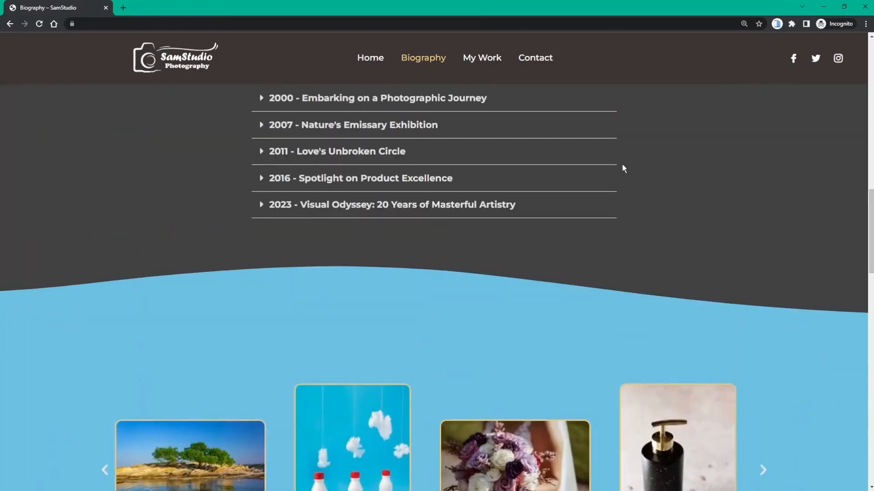
scroll(633, 173, "down", 2)
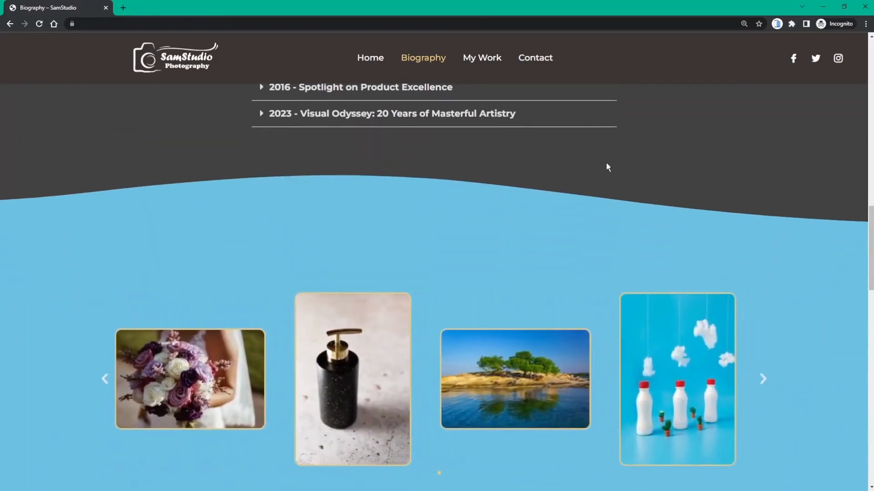
scroll(603, 162, "down", 4)
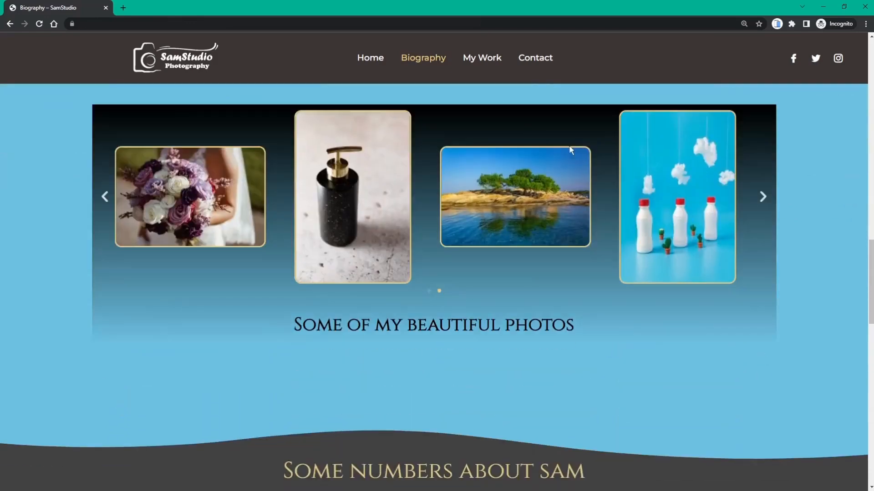
scroll(560, 148, "down", 5)
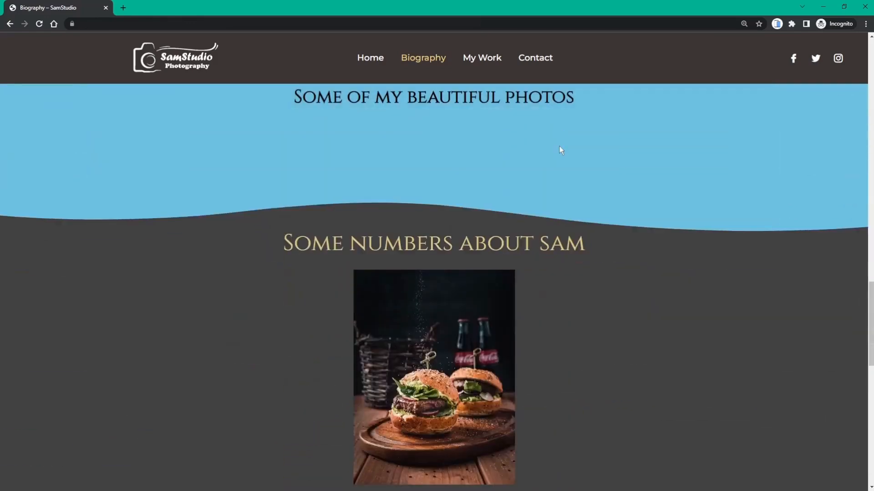
scroll(560, 150, "down", 4)
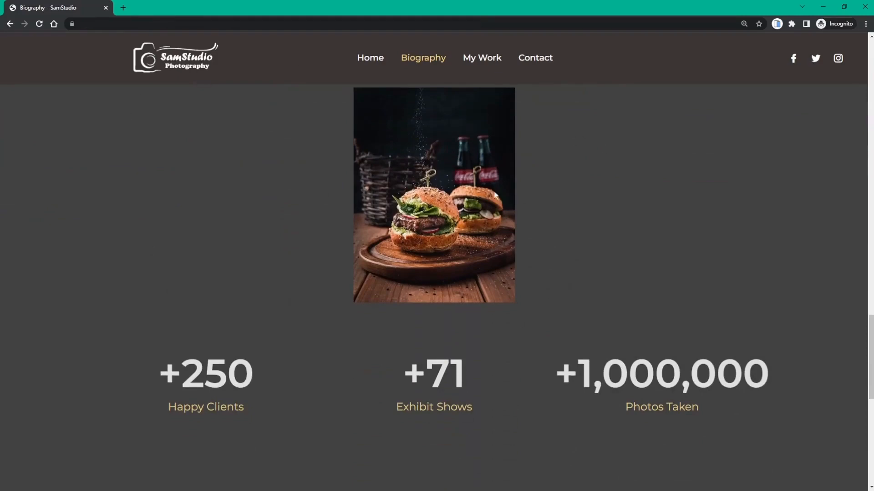
scroll(343, 212, "down", 8)
left_click(500, 60)
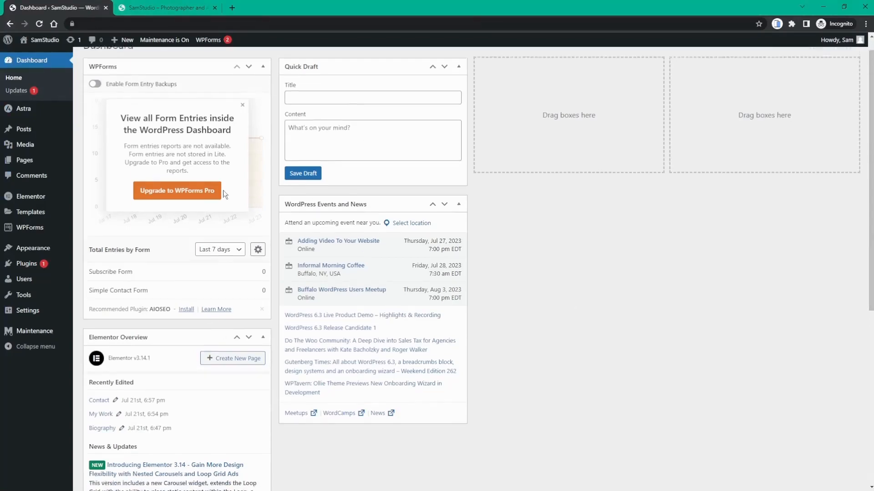
- Look over the WordPress dashboard, compare the site's current home page and header, and return to the dashboard
scroll(223, 190, "down", 4)
scroll(223, 190, "up", 3)
scroll(205, 130, "up", 1)
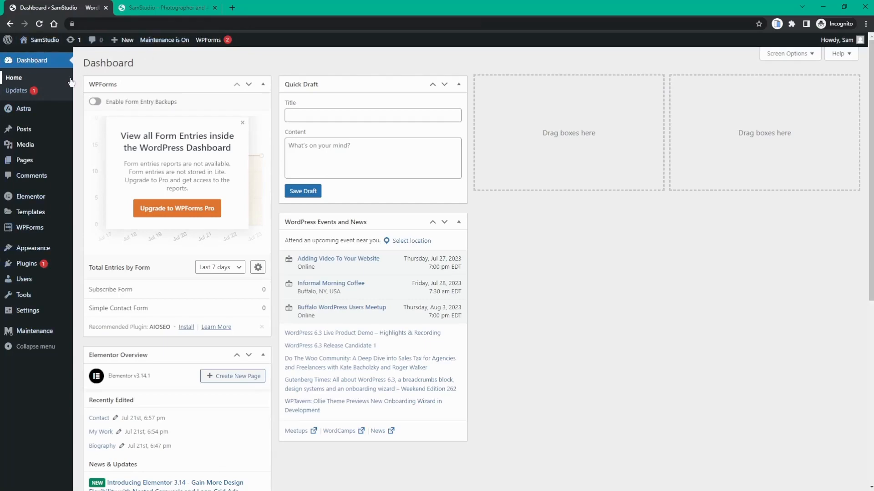
left_click(136, 7)
scroll(597, 138, "down", 3)
scroll(596, 143, "up", 4)
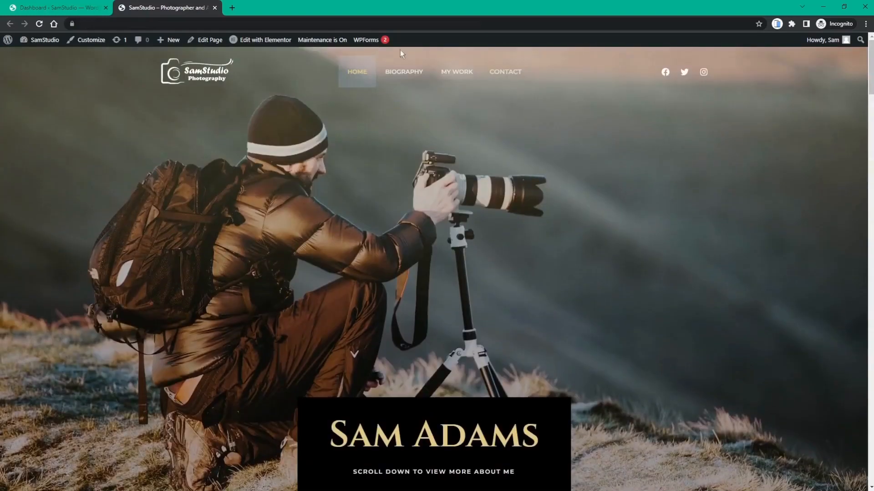
scroll(533, 154, "down", 2)
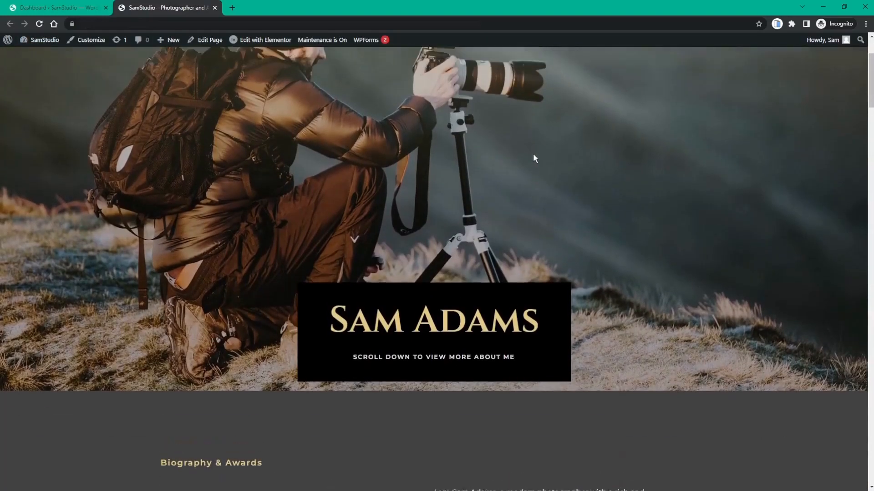
scroll(533, 154, "up", 2)
left_click(34, 7)
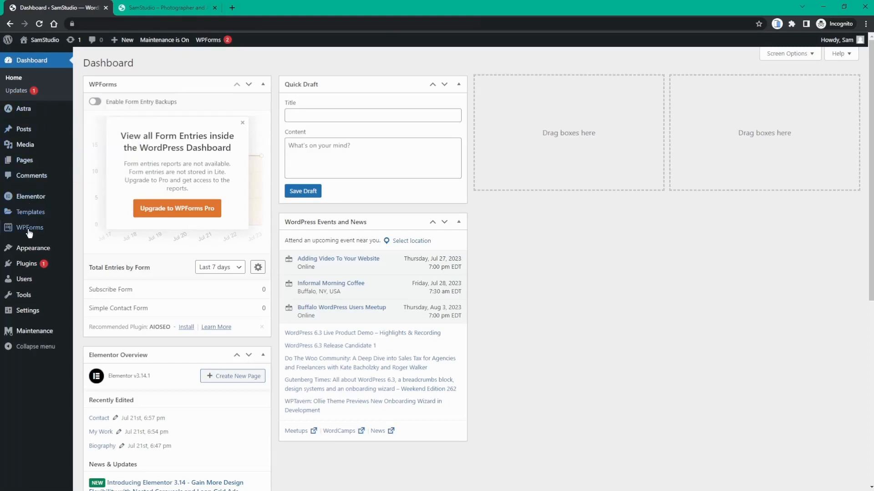
- Go to the page for adding new plugins and search for elementskit
mouse_move(27, 270)
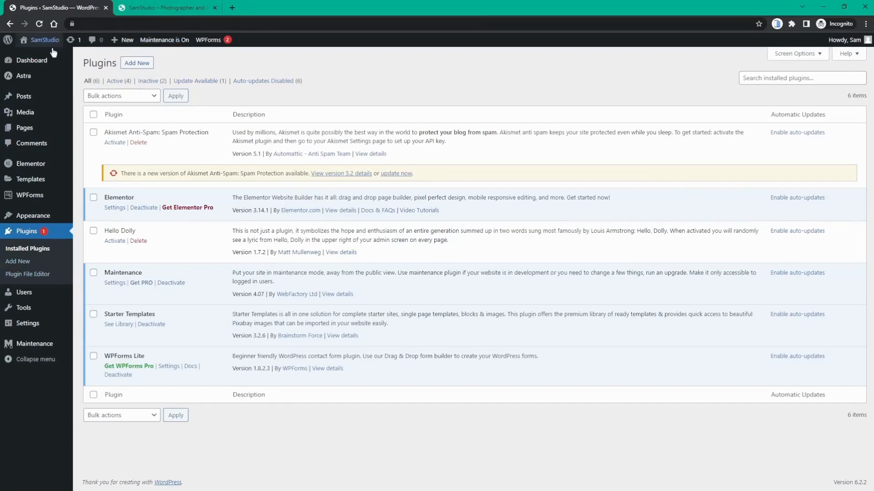
left_click(138, 63)
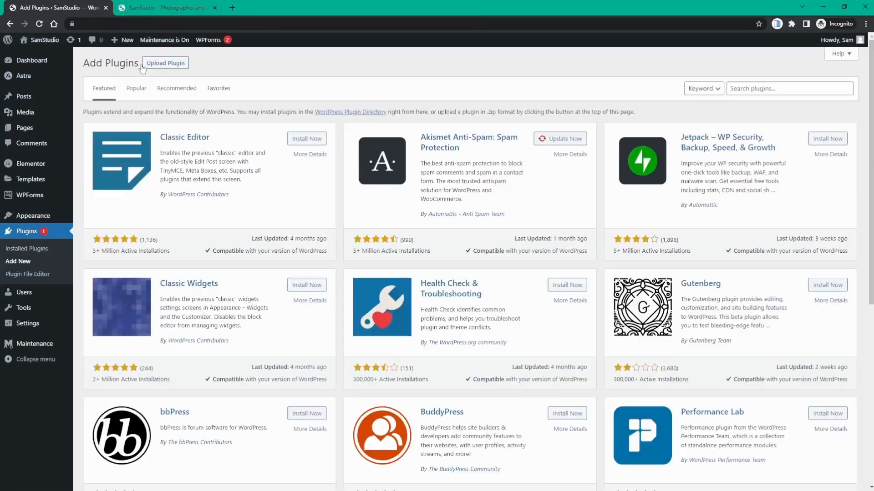
left_click(757, 89)
type("elements")
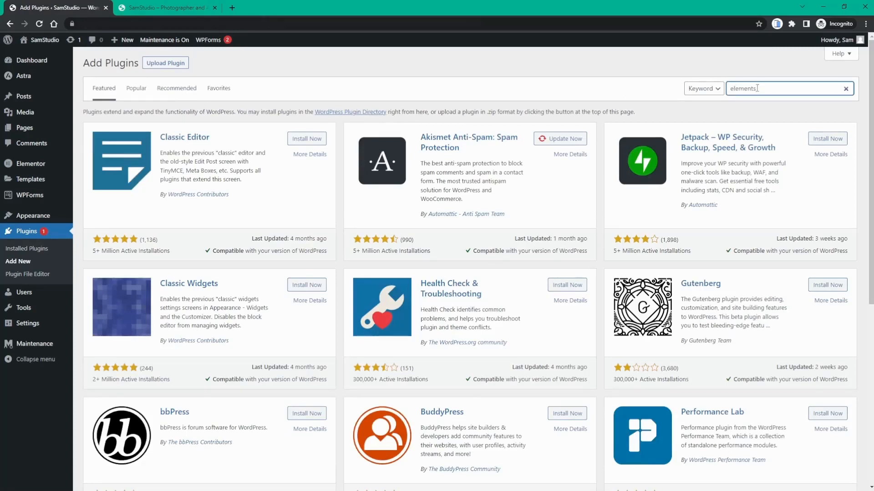
type("k")
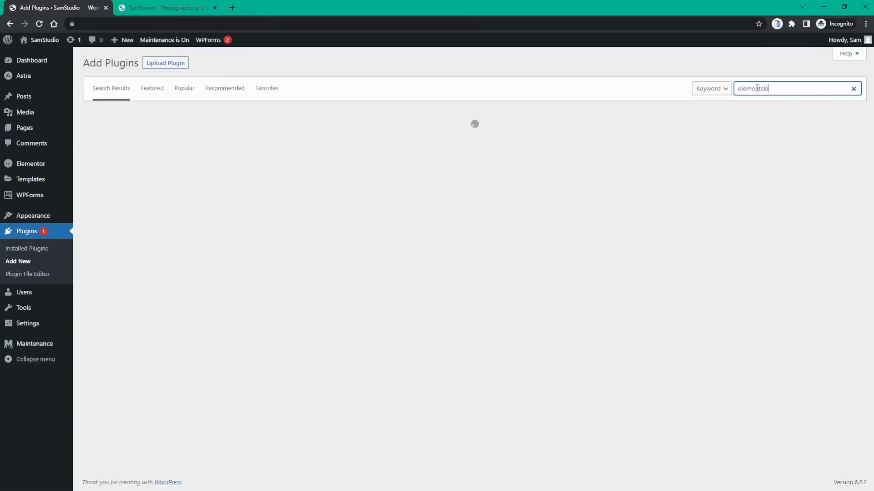
type("it")
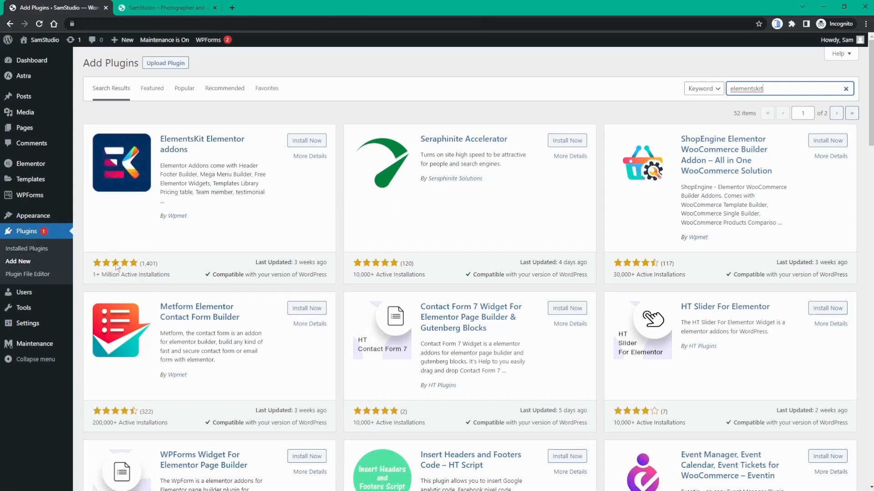
- Install and activate the ElementsKit Elementor addons plugin, and check its entry among the installed plugins
left_click(306, 141)
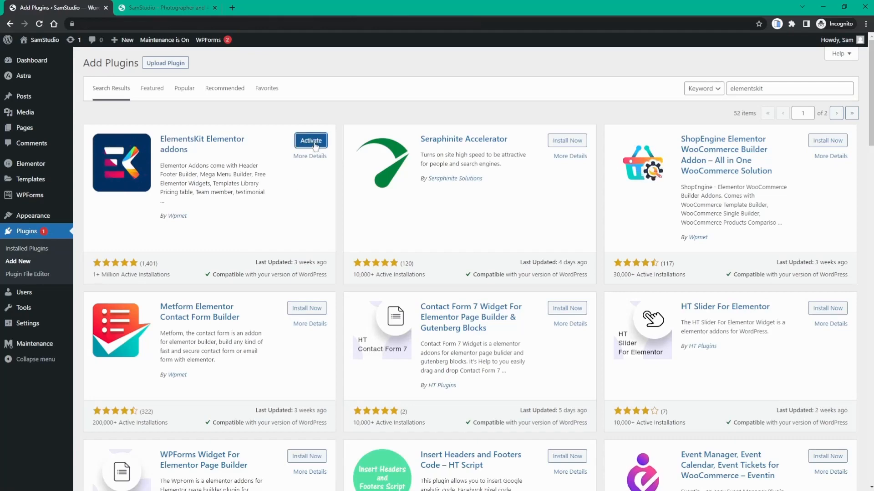
left_click(311, 141)
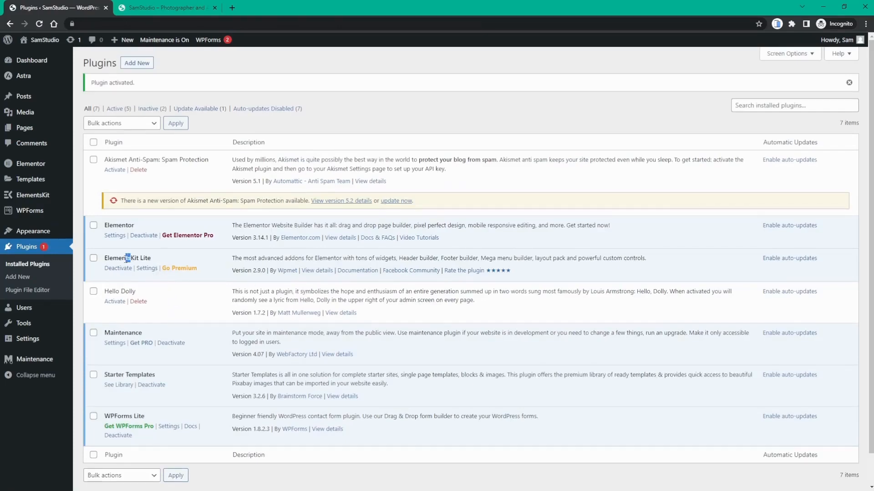
left_click_drag(127, 258, 156, 261)
- Go to the page for adding new plugins and search for sticky header
left_click(138, 64)
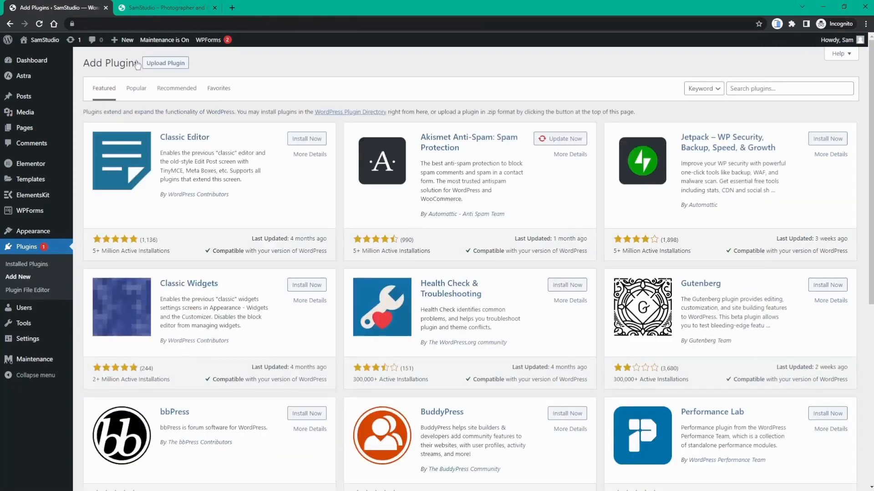
left_click(749, 92)
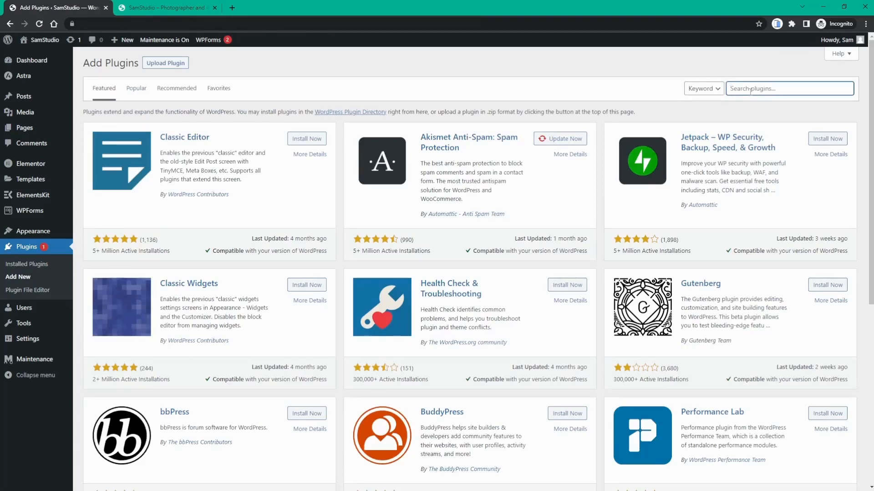
type("sticky header")
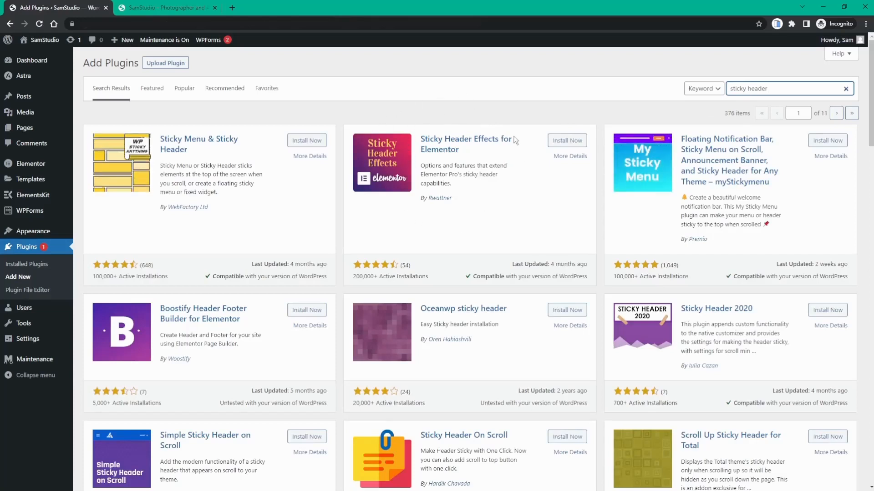
left_click(426, 222)
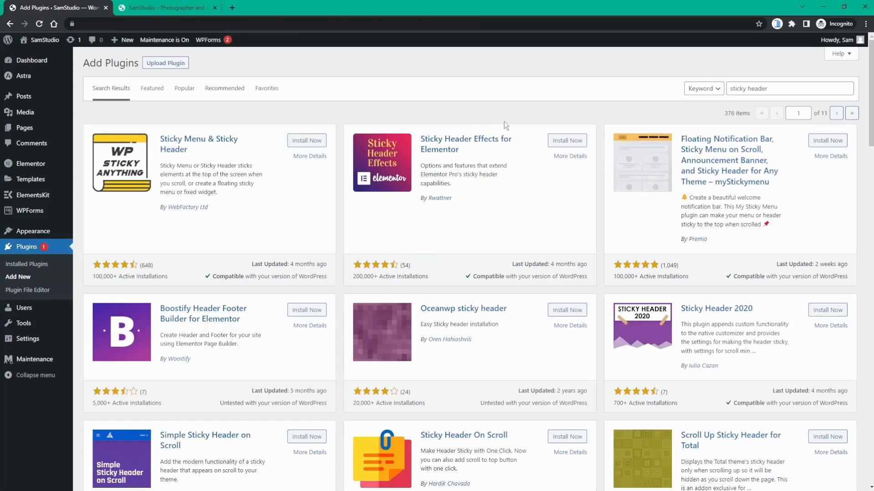
- Install and activate the Sticky Header Effects for Elementor plugin, and check its entry among the installed plugins
left_click(567, 144)
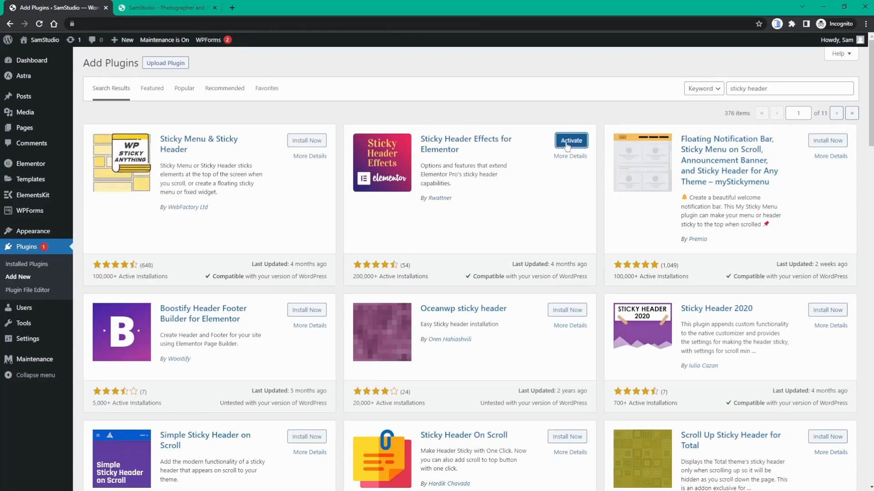
left_click(567, 144)
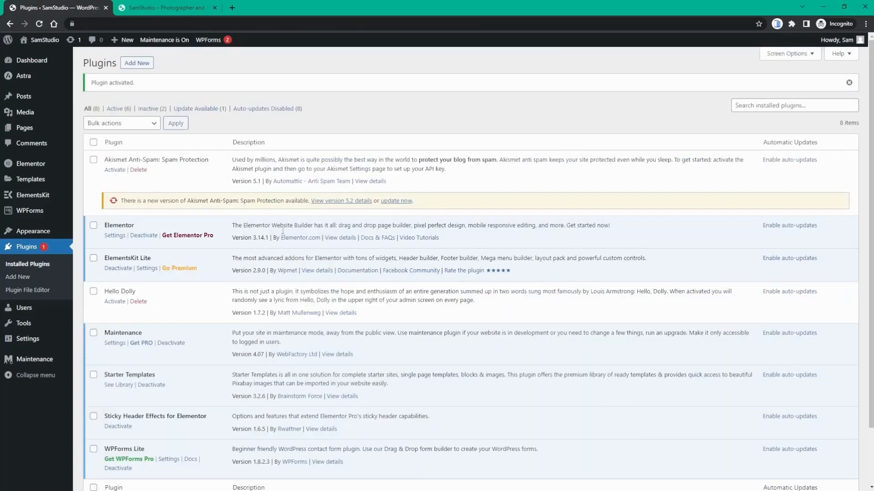
scroll(137, 320, "down", 1)
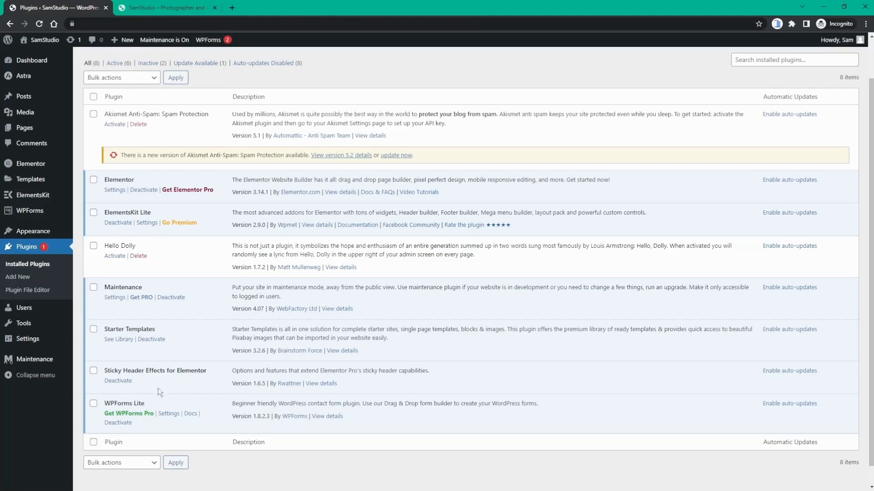
scroll(169, 376, "up", 1)
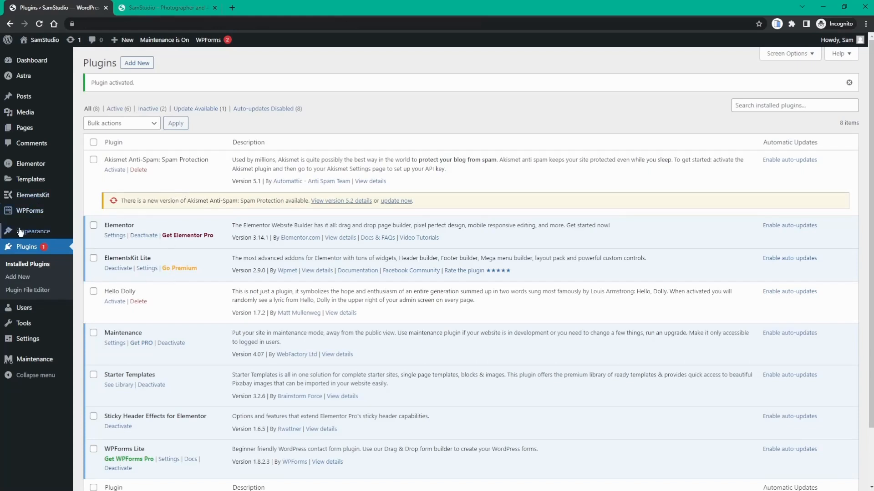
- Go to the site's menu management page and start a new menu
mouse_move(20, 234)
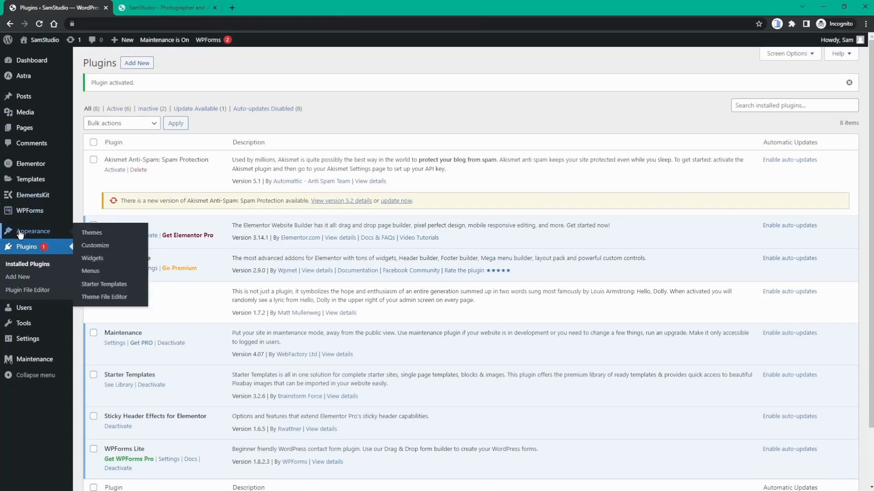
left_click(94, 272)
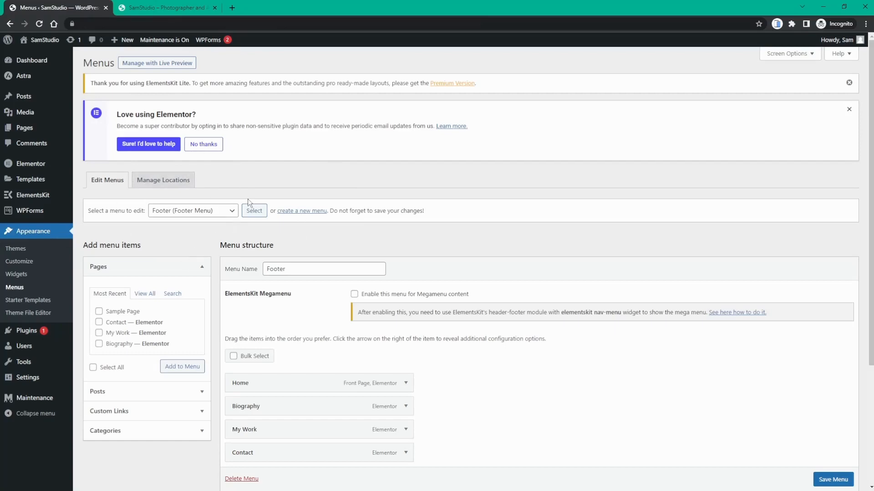
key("ctrl+plus")
key("ctrl+plus")
key("ctrl+plus")
key("ctrl+plus")
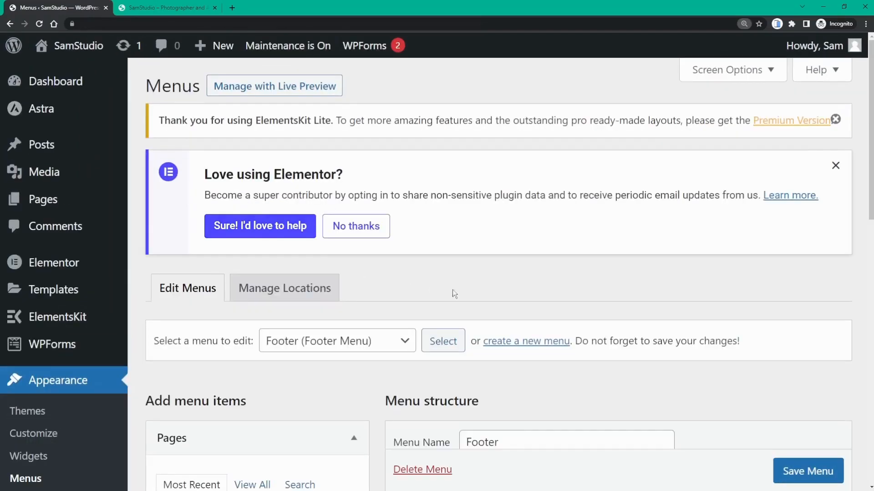
left_click(515, 344)
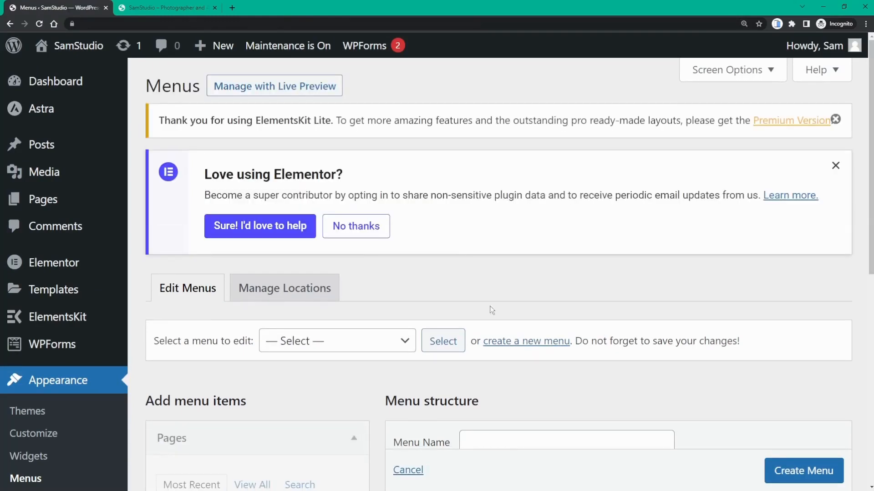
key("ctrl+minus")
key("ctrl+minus")
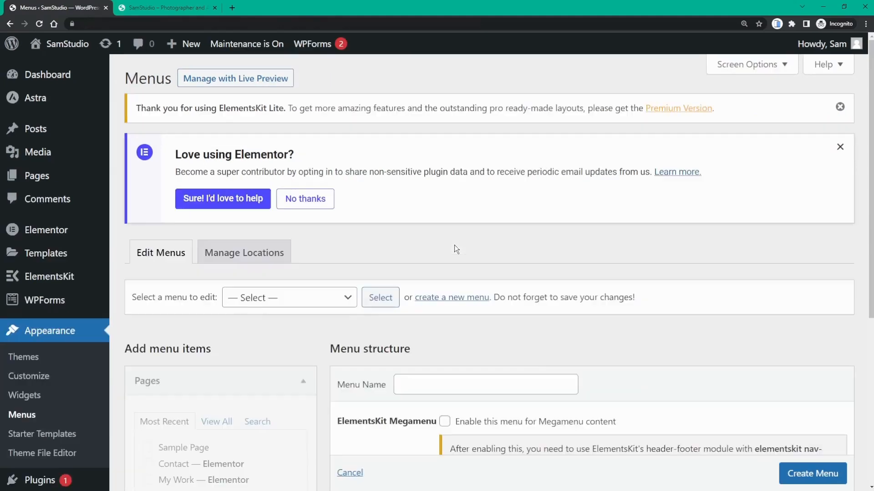
key("ctrl+minus")
key("ctrl+minus")
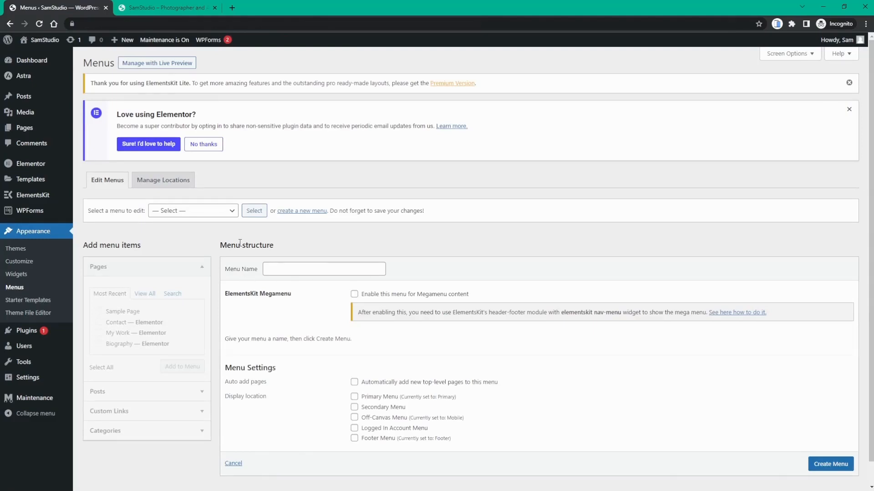
- Name the new menu StickyMenu and create it without assigning a display location
left_click(294, 270)
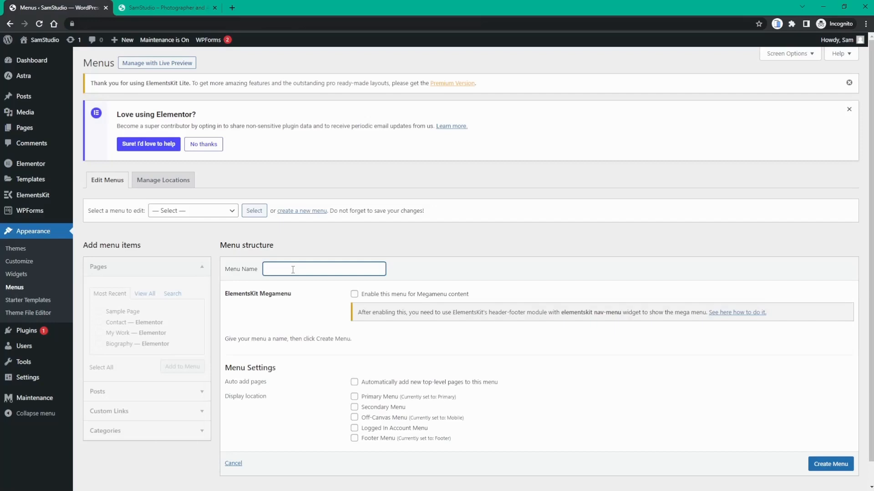
type("StickyMenu")
key("ctrl+a")
scroll(286, 246, "down", 1)
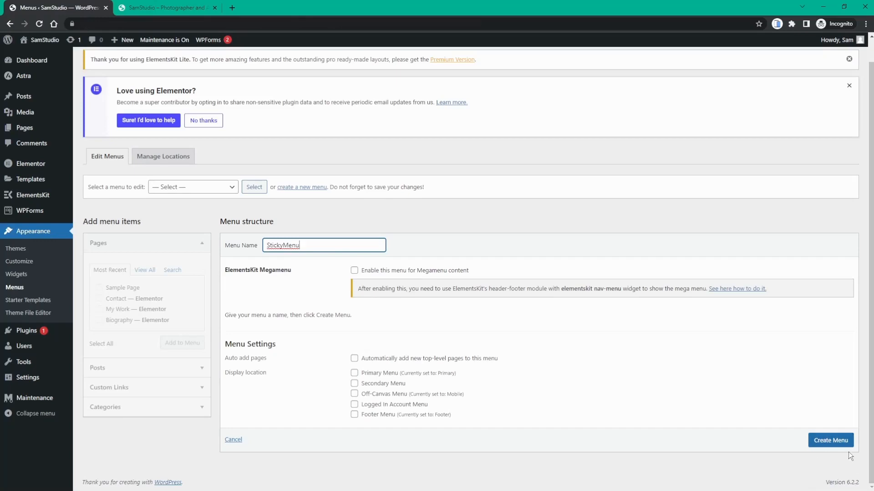
left_click(821, 443)
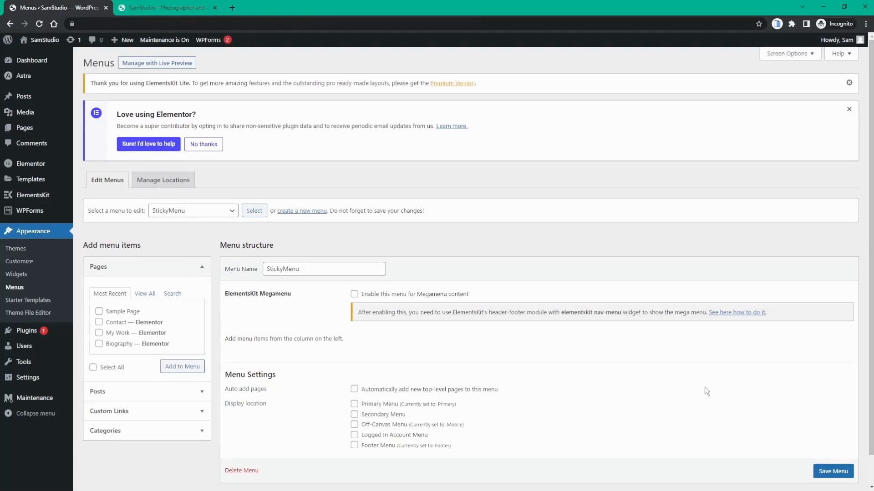
- Check the live site's header navigation, and add the Home, Biography, Contact and My Work pages to StickyMenu
scroll(459, 298, "down", 1)
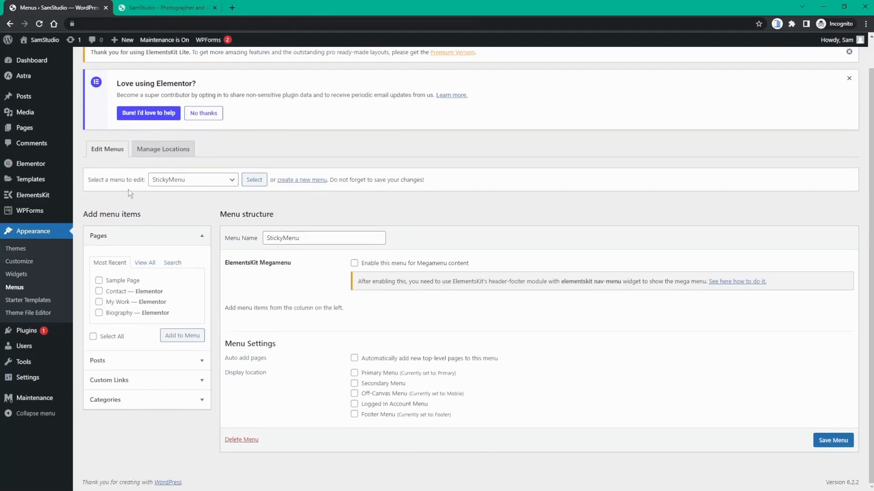
left_click(177, 183)
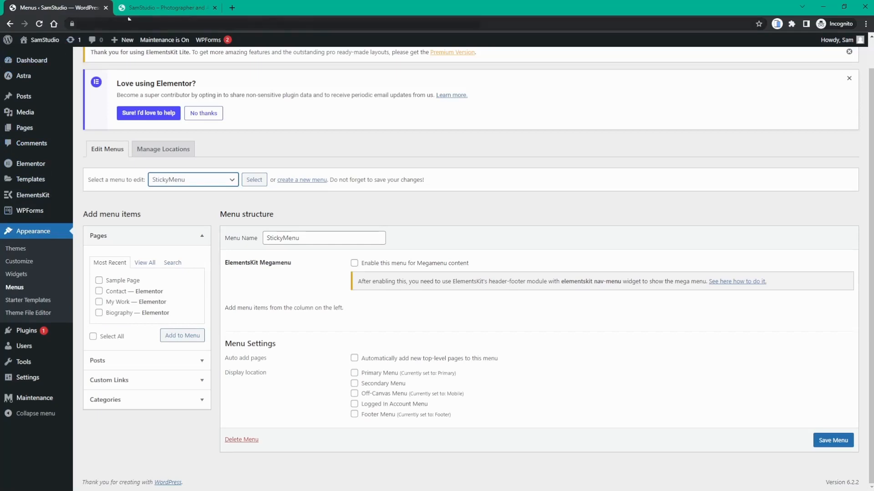
left_click(142, 9)
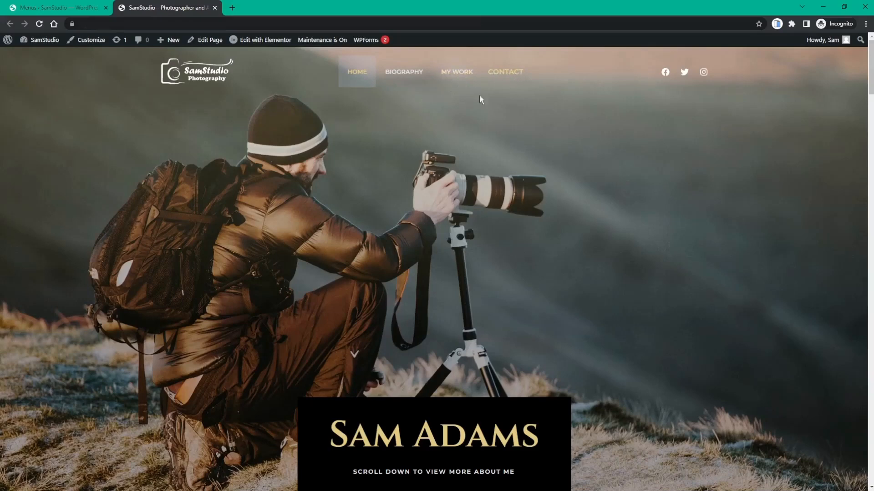
left_click(41, 12)
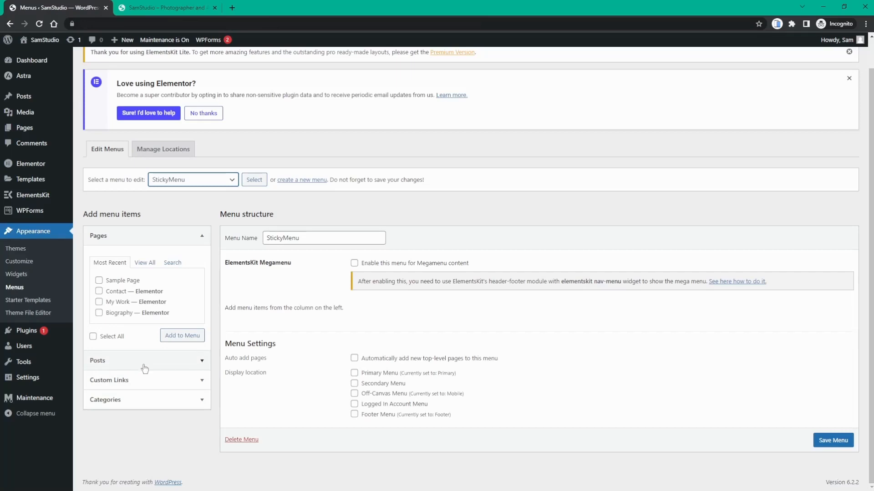
left_click(146, 263)
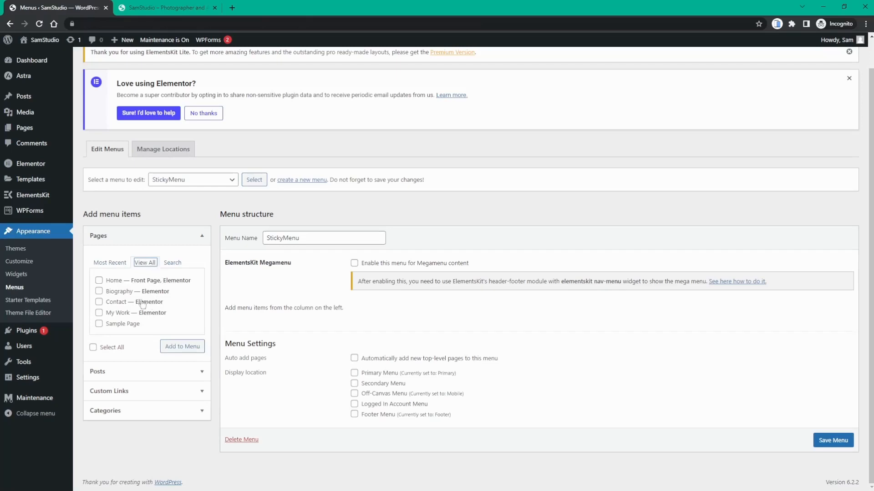
left_click(98, 280)
left_click(99, 291)
left_click(99, 313)
left_click(190, 353)
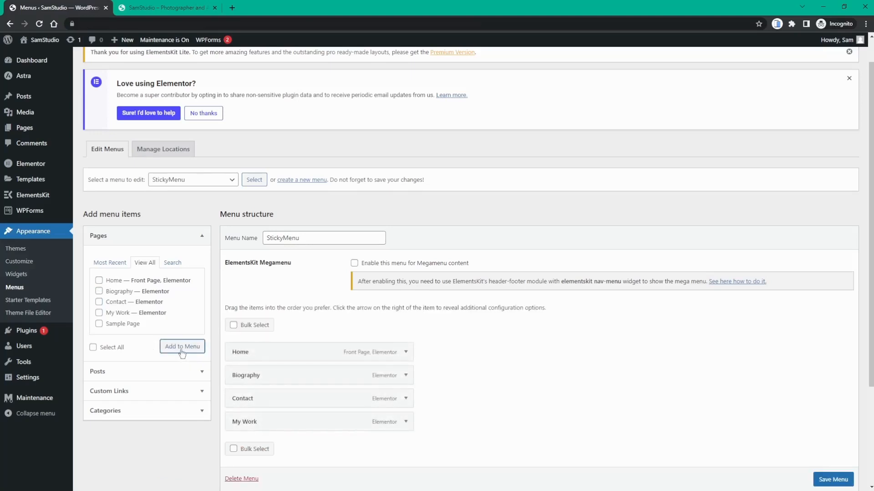
- Place My Work above Contact in StickyMenu to match the live site's navigation order, and save the menu
scroll(182, 354, "down", 1)
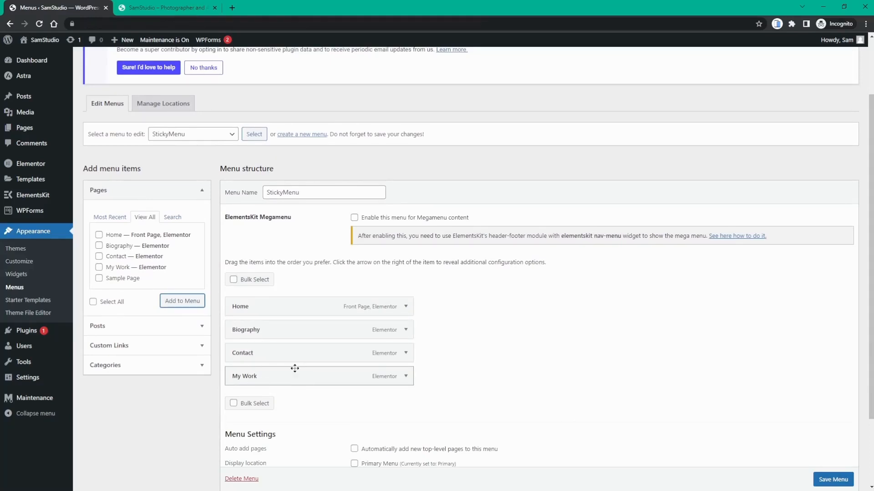
left_click_drag(295, 377, 296, 349)
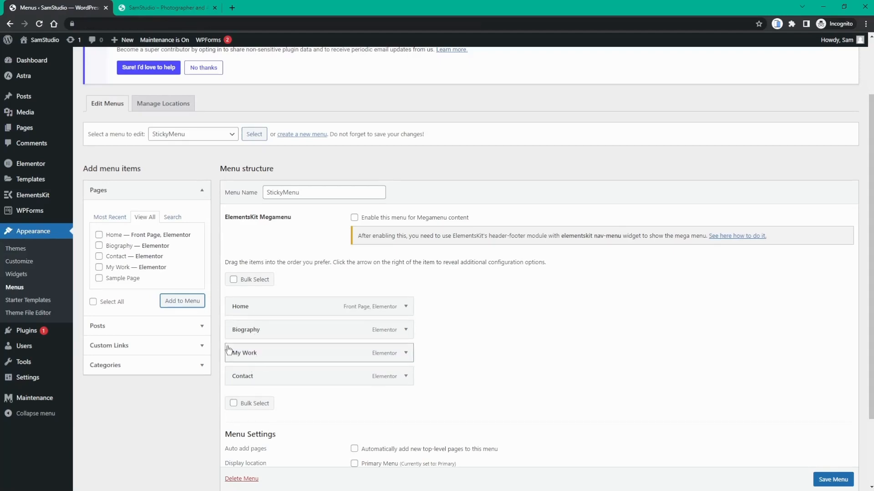
left_click(144, 12)
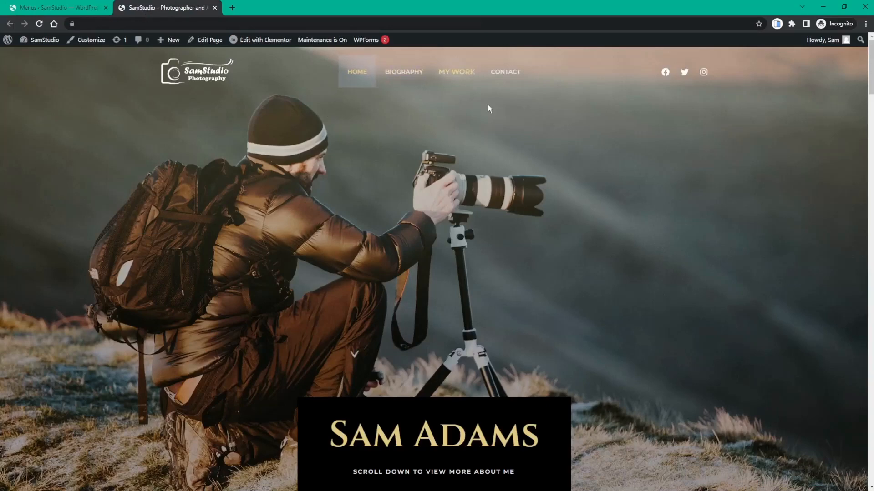
left_click(76, 12)
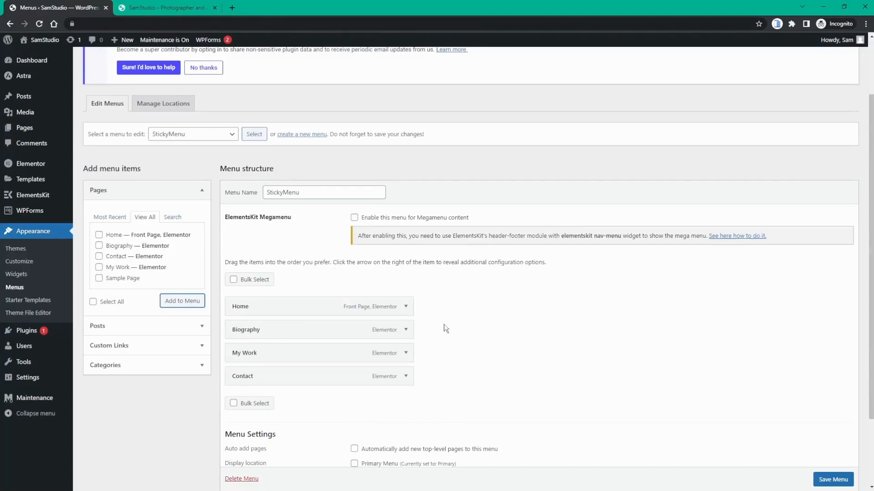
scroll(332, 322, "down", 1)
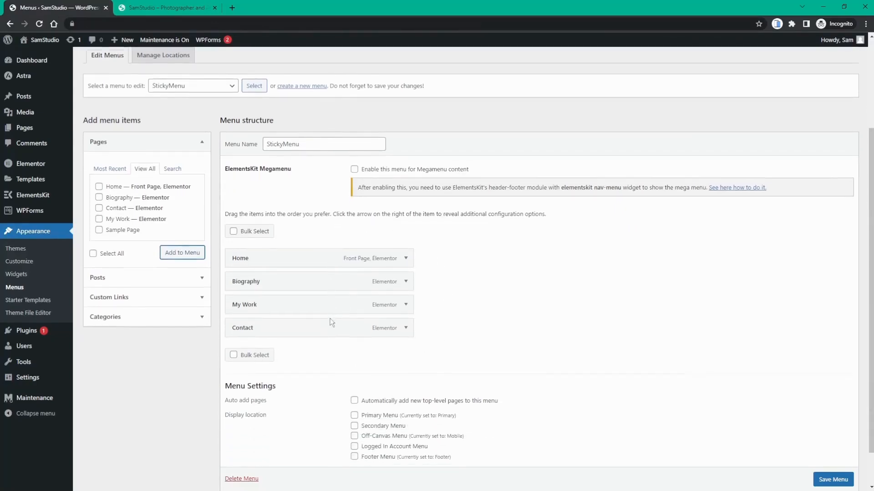
scroll(332, 322, "down", 1)
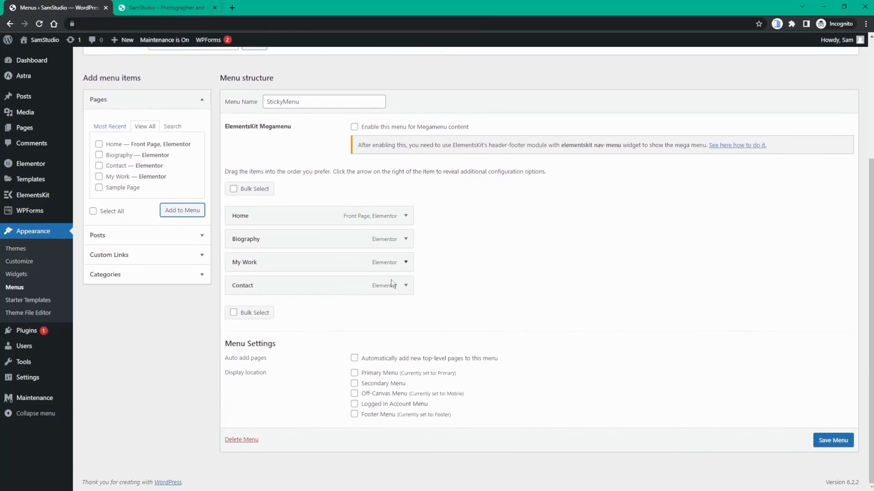
left_click(838, 442)
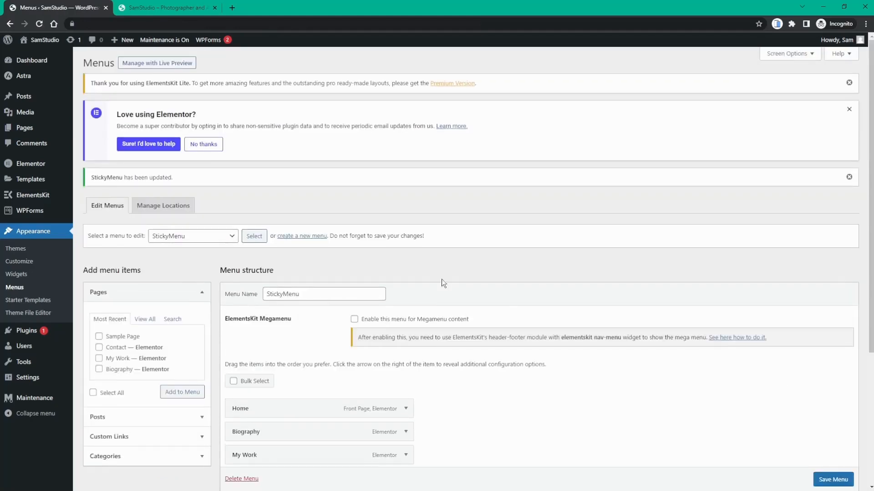
scroll(337, 234, "down", 1)
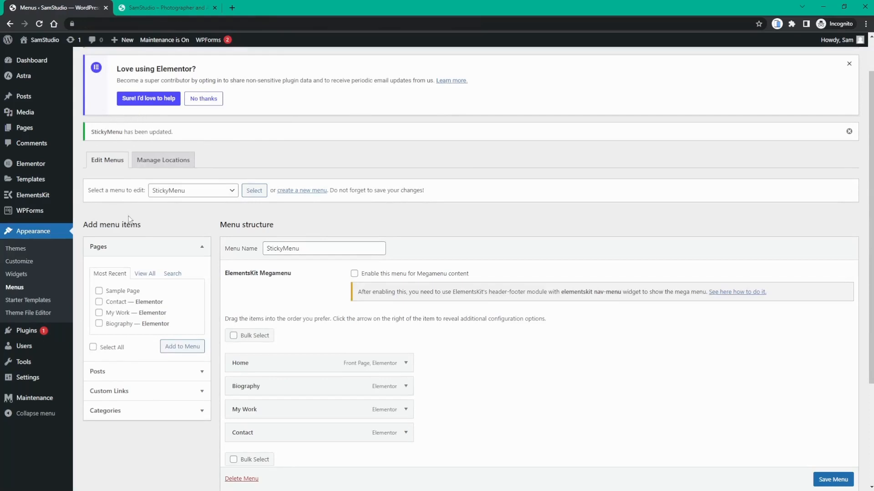
scroll(203, 250, "down", 1)
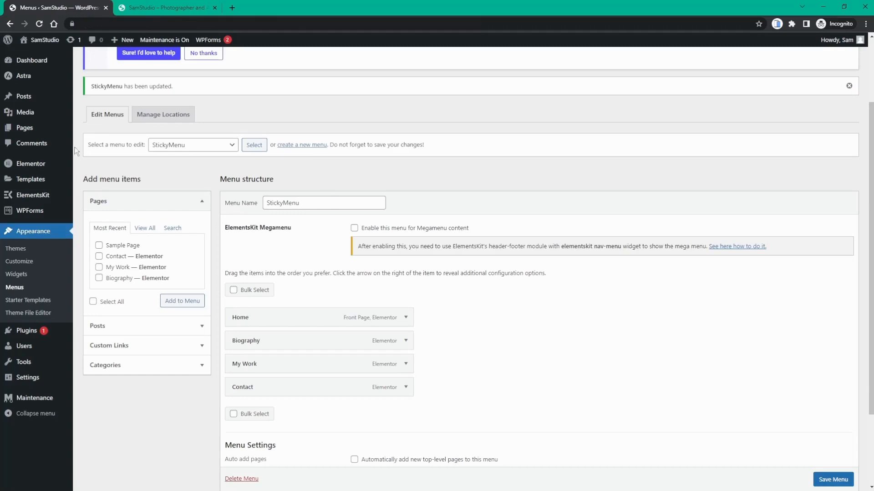
- Open the ElementsKit setup wizard and review the modules and widgets in its Basic configuration
mouse_move(33, 196)
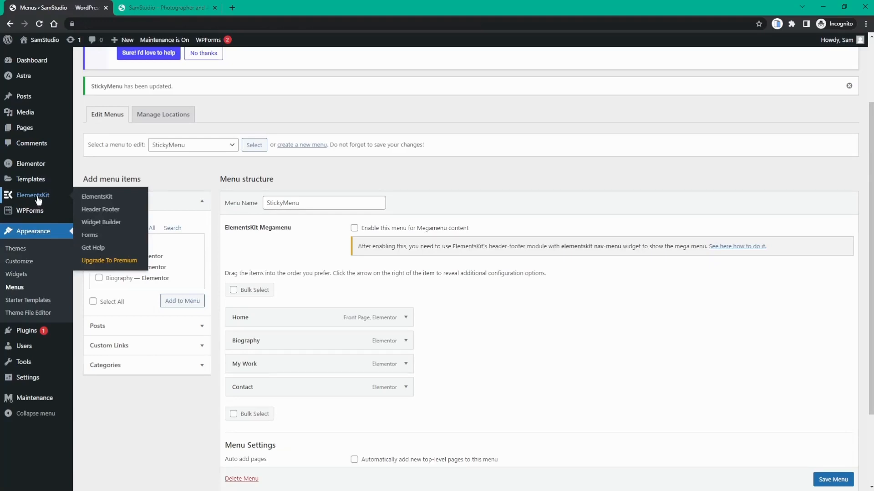
left_click(38, 200)
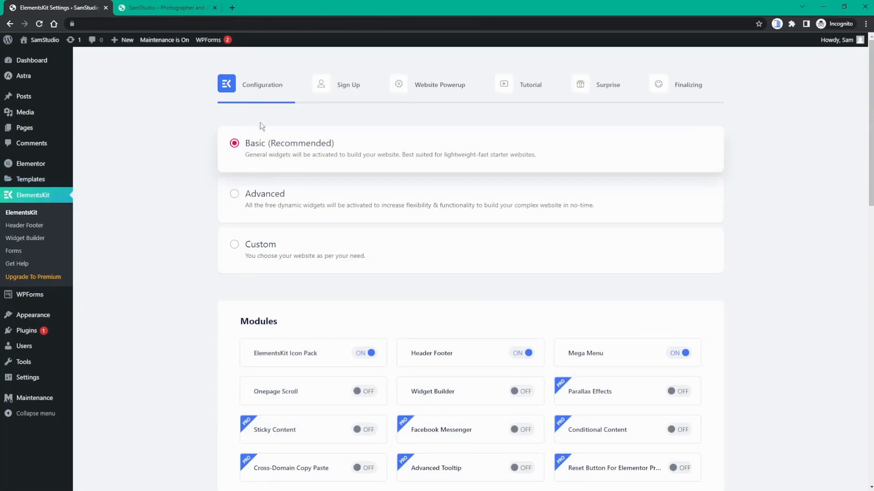
scroll(259, 138, "down", 6)
scroll(259, 137, "up", 6)
scroll(190, 155, "down", 5)
scroll(188, 152, "down", 3)
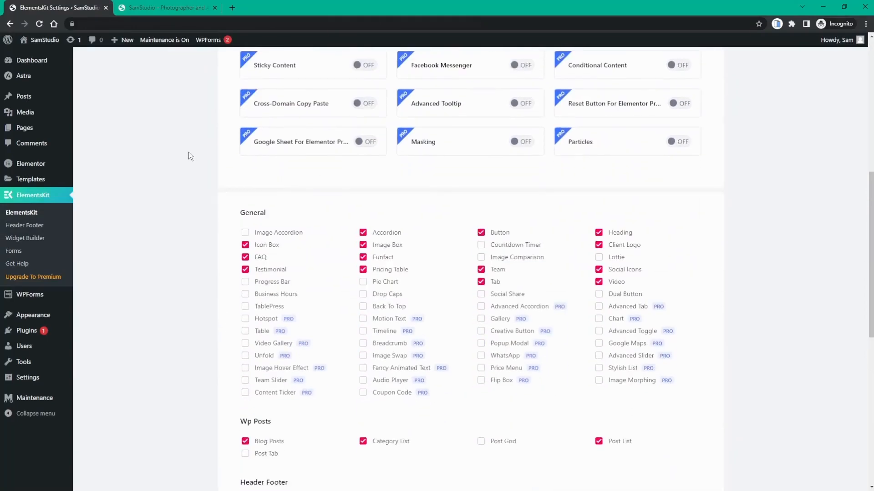
scroll(188, 153, "up", 5)
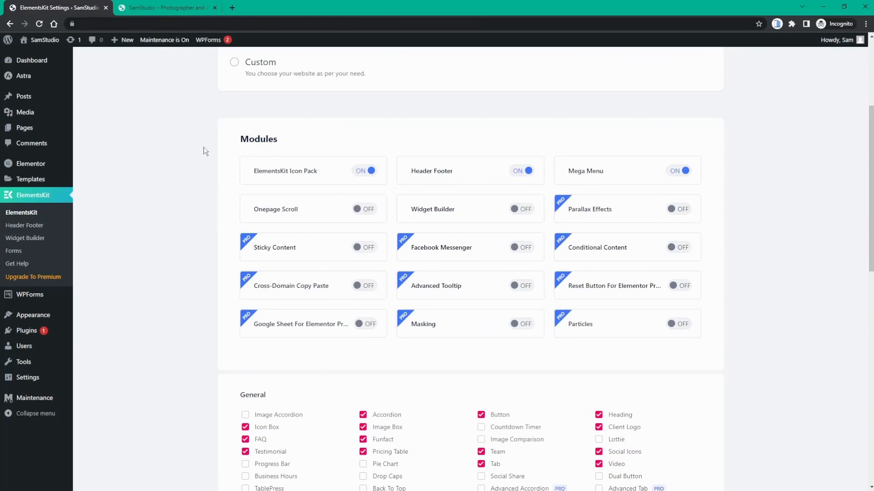
scroll(678, 261, "up", 4)
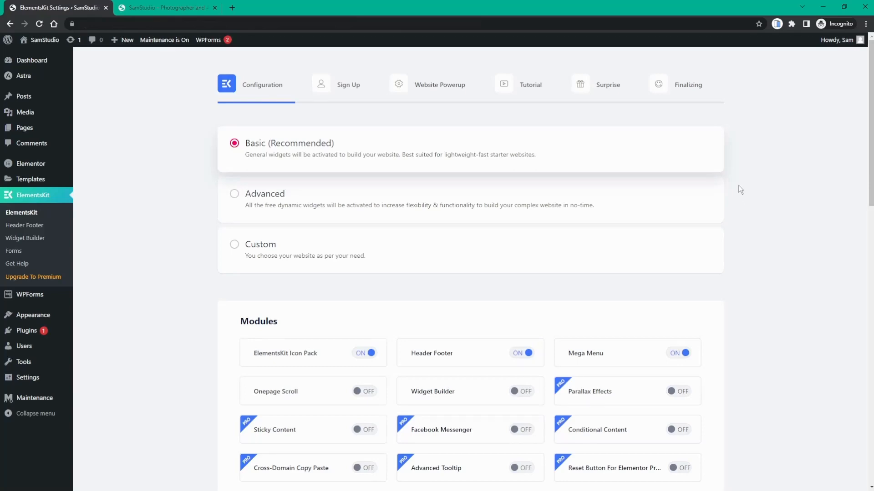
scroll(740, 190, "down", 10)
scroll(741, 190, "up", 10)
scroll(320, 72, "down", 7)
scroll(319, 72, "up", 7)
scroll(208, 178, "down", 3)
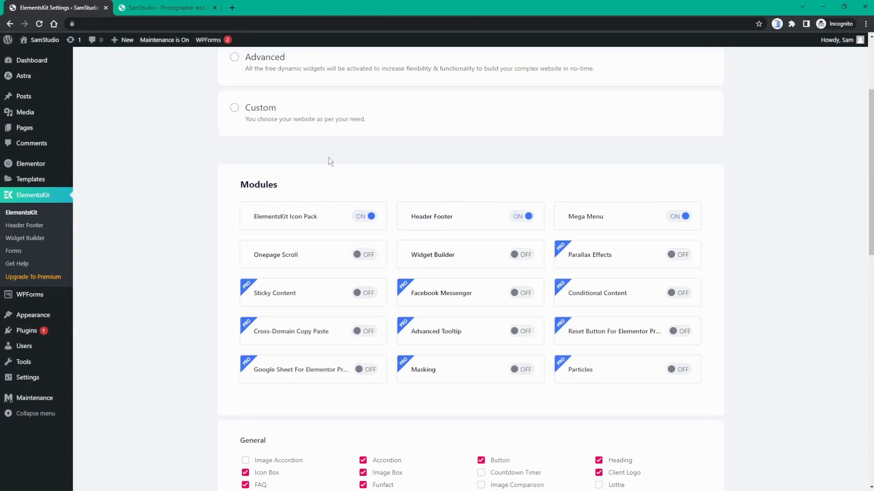
scroll(329, 158, "down", 10)
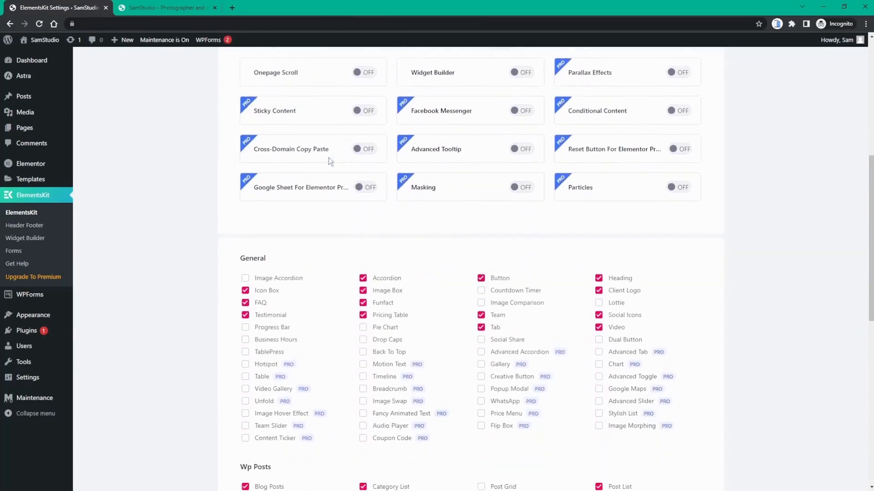
scroll(328, 157, "down", 3)
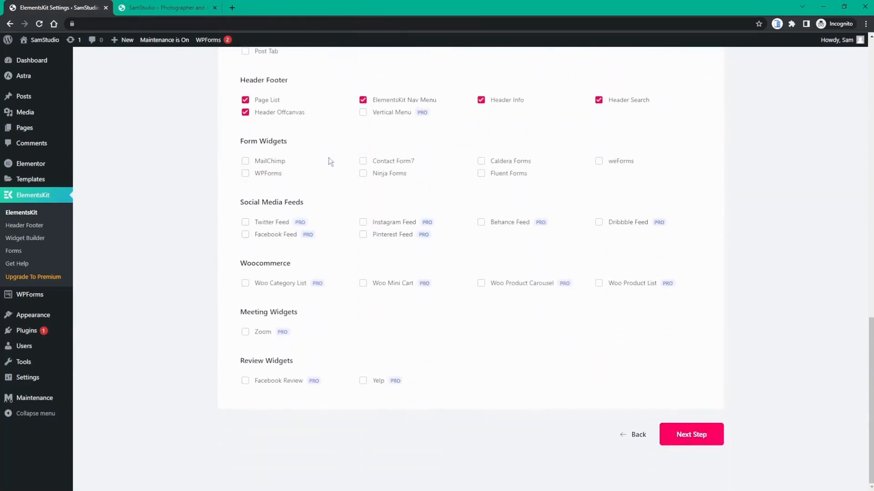
- Accept the Basic ElementsKit configuration, and skip the e-mail sign-up and the suggested plugin installations
left_click(692, 436)
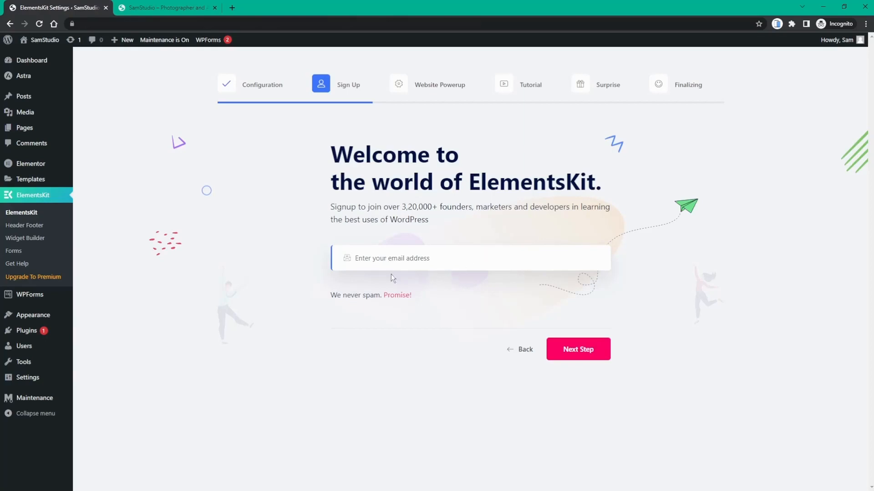
left_click(588, 355)
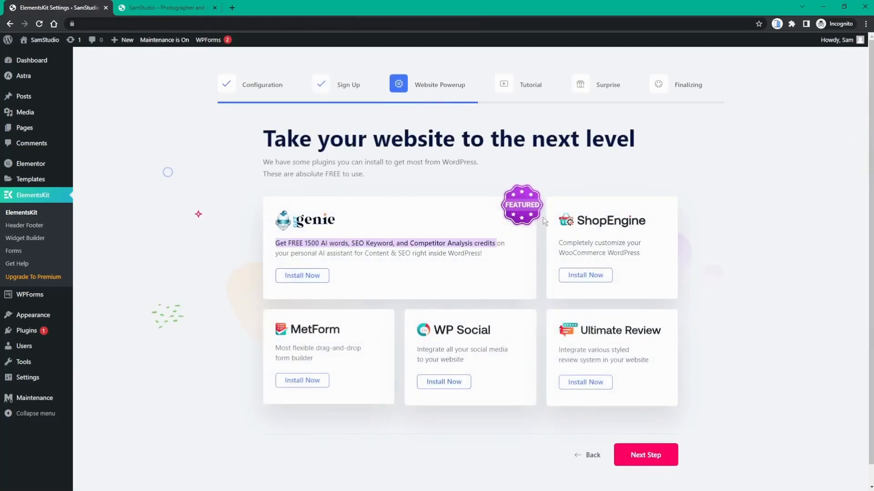
left_click(651, 457)
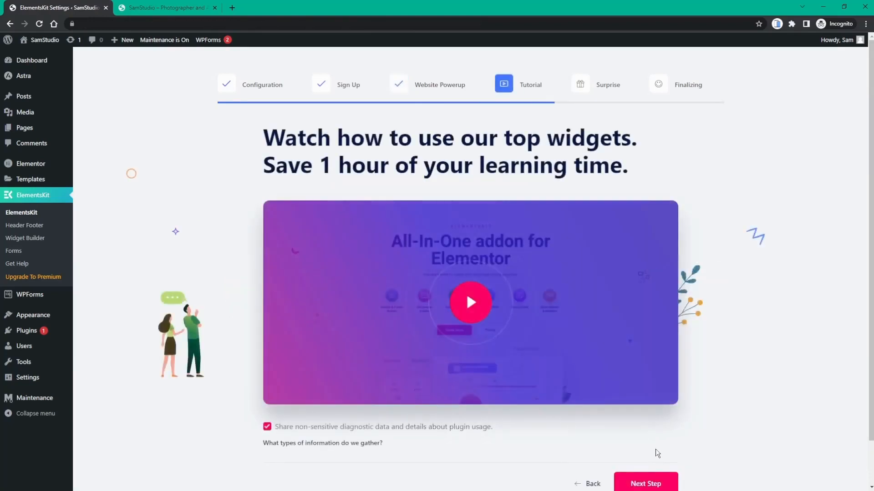
- Opt out of sharing non-sensitive diagnostic data, skip the PRO upgrade offer and finish the ElementsKit setup wizard
scroll(675, 327, "down", 1)
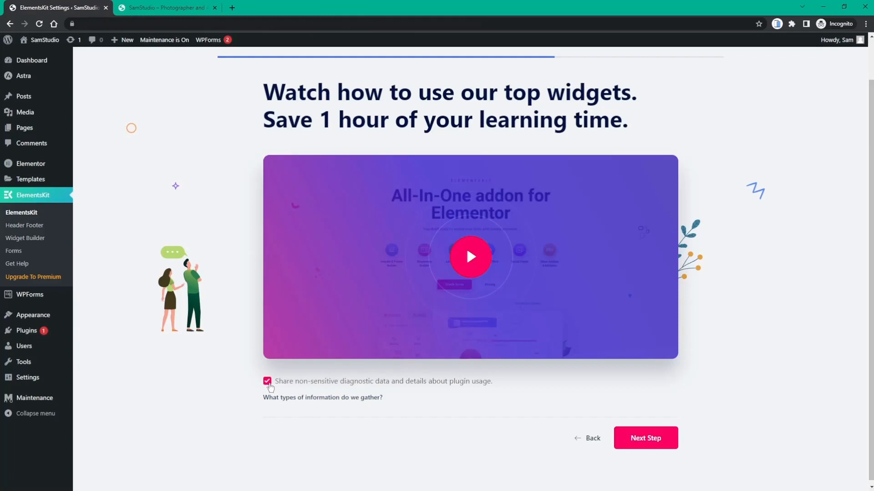
left_click(268, 383)
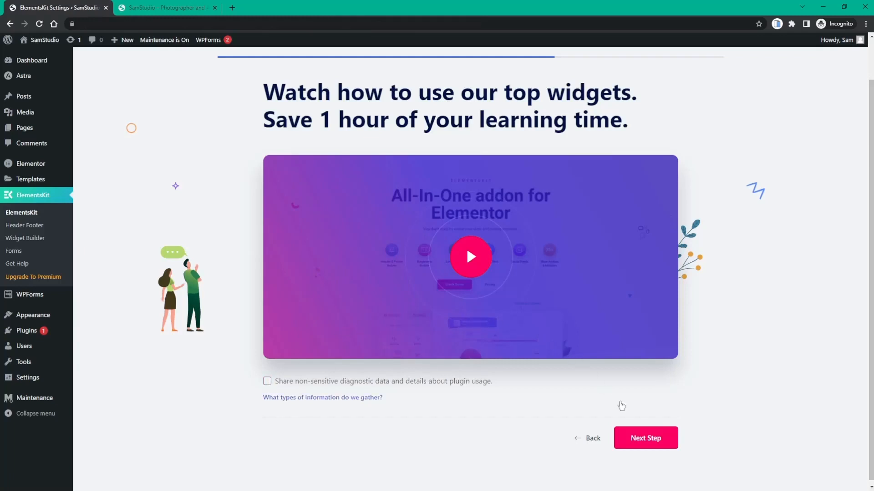
left_click(652, 439)
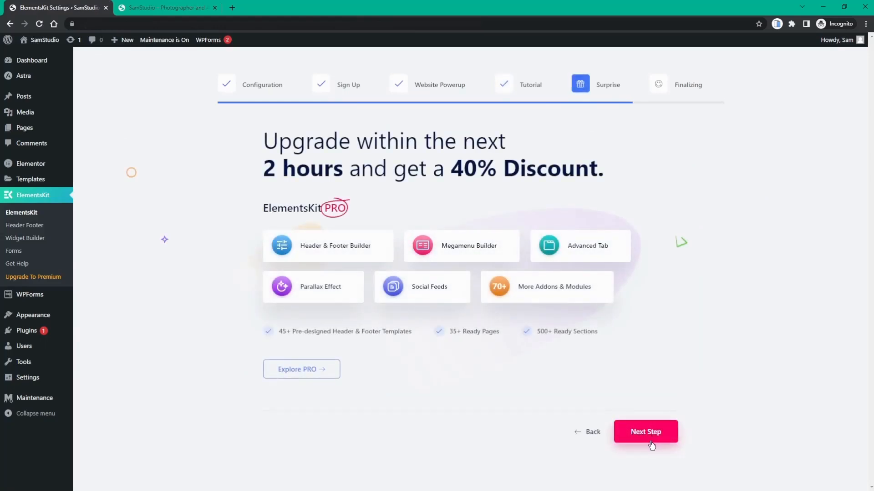
left_click(636, 436)
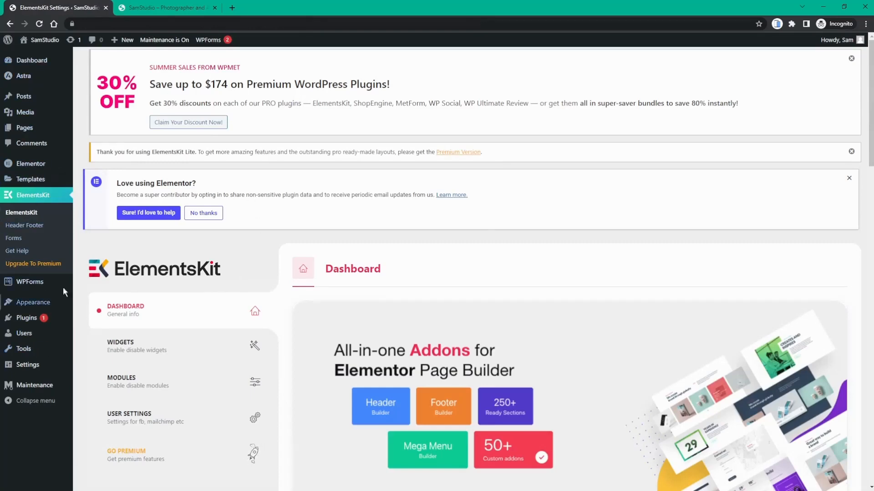
- Create an ElementsKit template titled StickyHeader with type Header and condition Entire Site, leave it deactivated, and save it
left_click(19, 226)
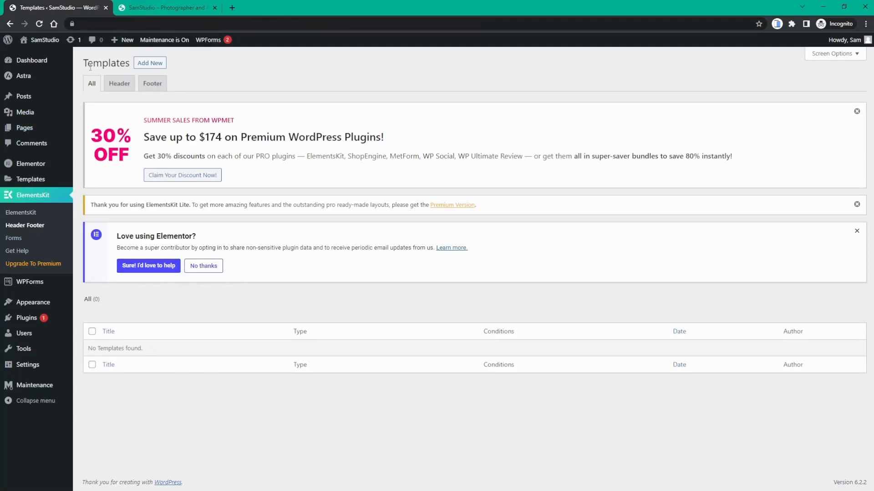
left_click(157, 67)
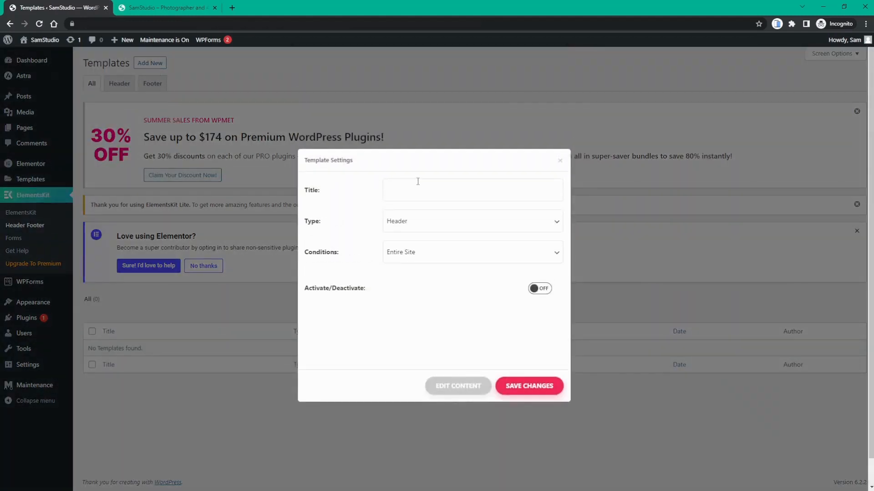
left_click(419, 191)
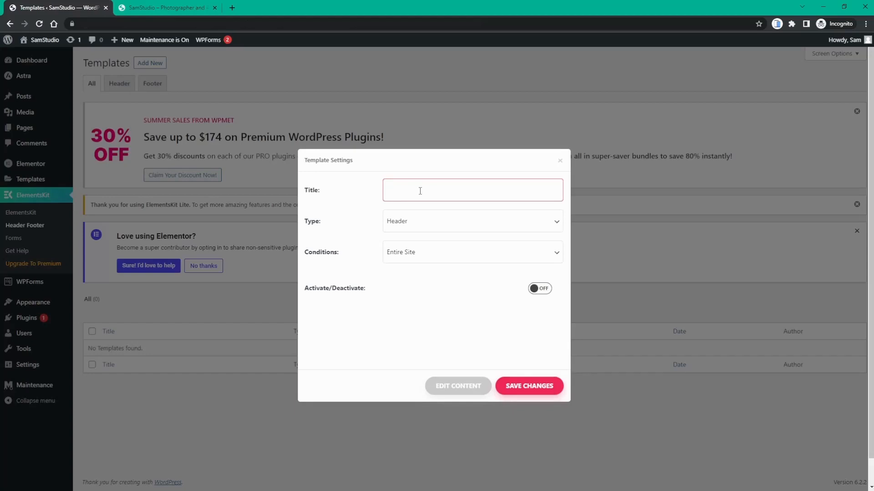
type("ickyHeader")
left_click(444, 220)
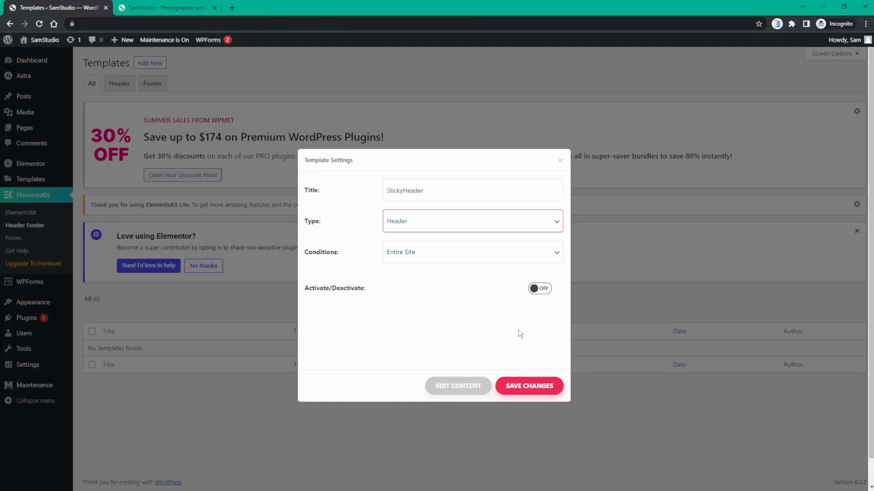
left_click(529, 386)
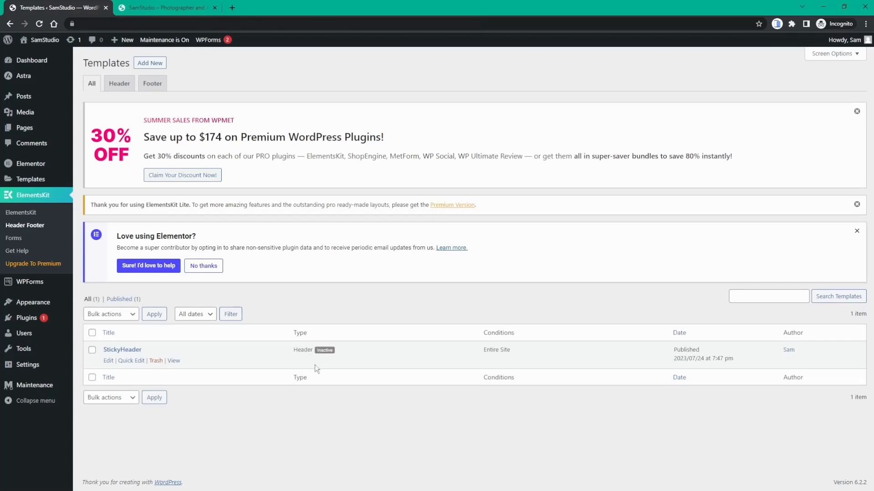
- Open the StickyHeader template's content in the Elementor editor and close the Navigator
left_click(109, 361)
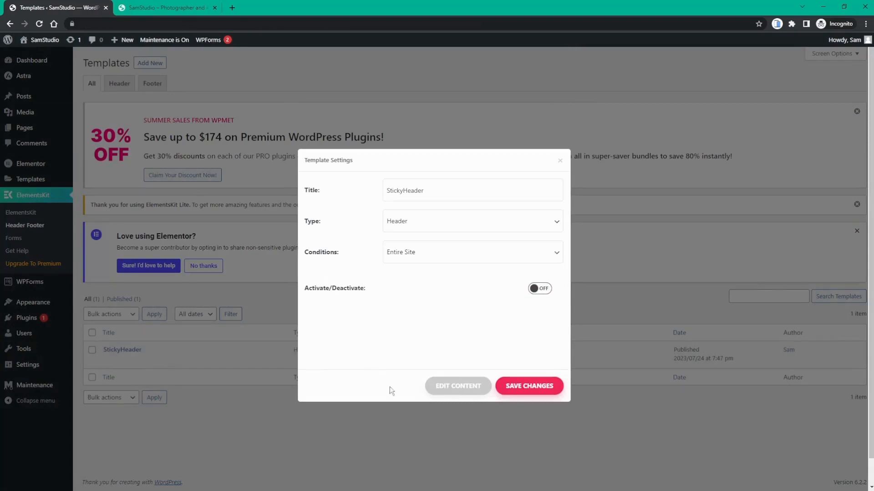
left_click(457, 386)
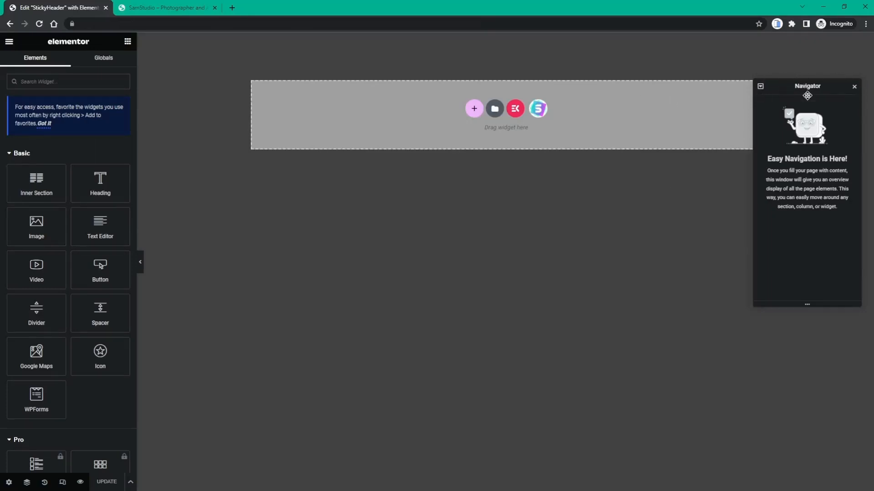
left_click(854, 88)
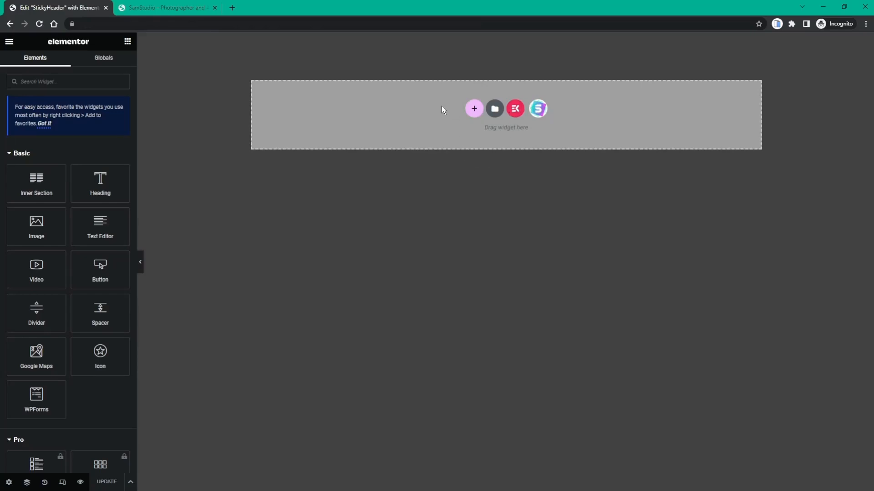
- Browse the ElementsKit template library and filter its sections by the Header category
left_click(514, 112)
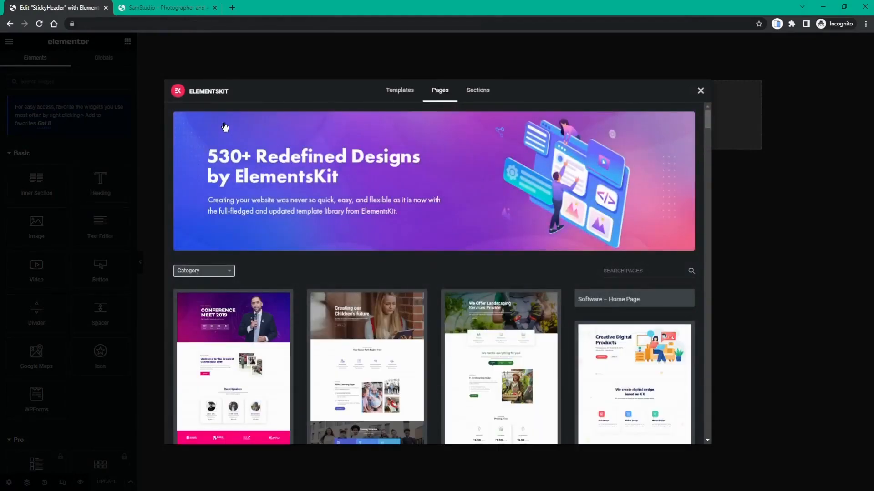
scroll(583, 265, "down", 2)
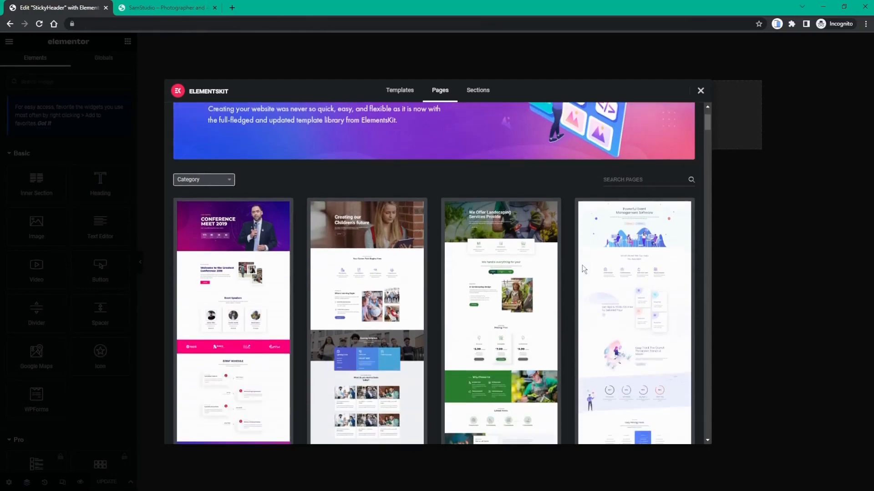
scroll(582, 265, "up", 2)
scroll(583, 265, "down", 12)
scroll(583, 265, "up", 12)
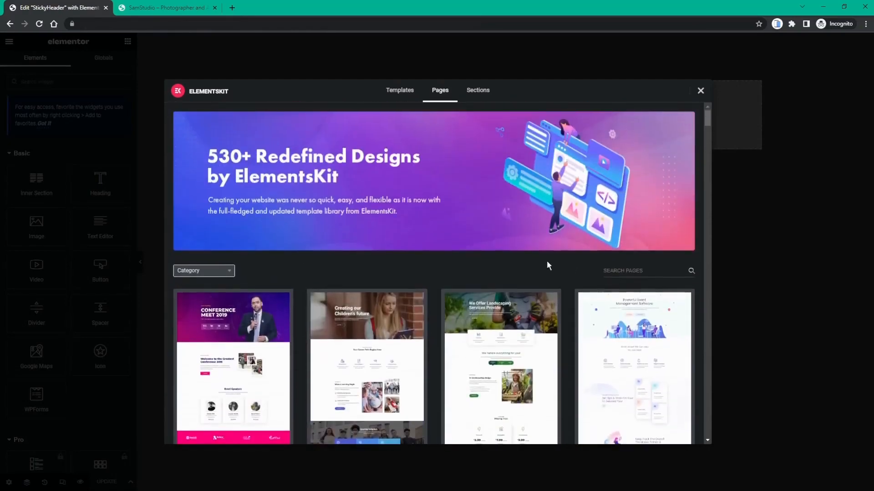
left_click(483, 95)
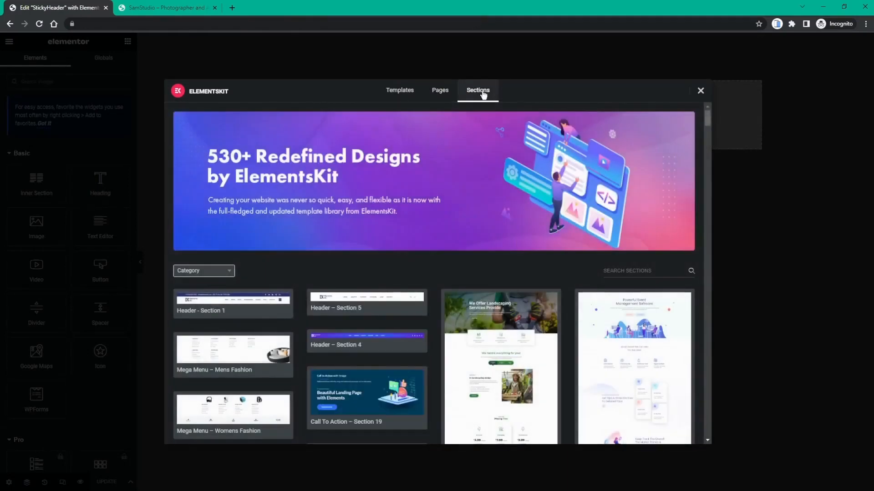
left_click(211, 271)
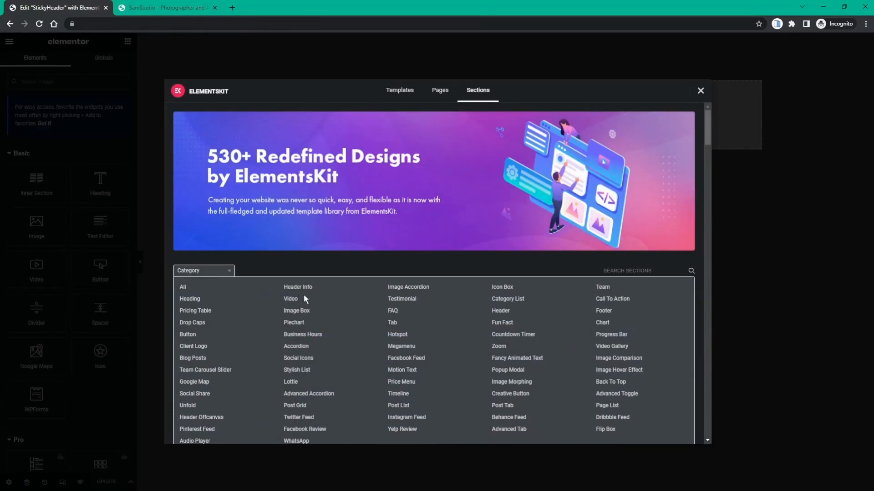
left_click(501, 311)
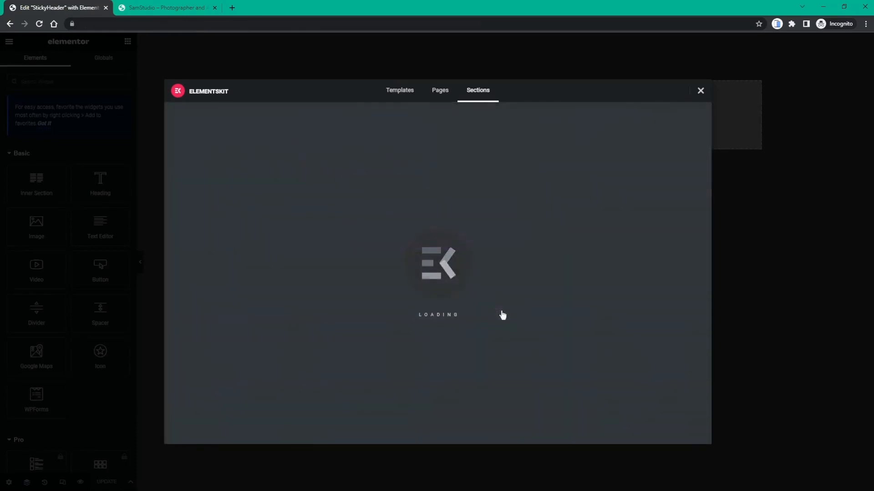
scroll(501, 311, "down", 1)
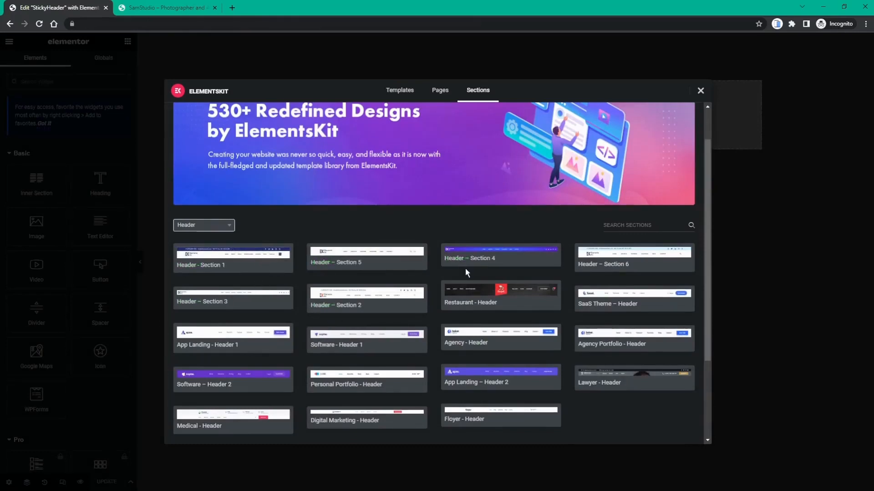
- Preview Header – Section 5 and Header – Section 3, and compare their layout with the live site's header
mouse_move(373, 302)
mouse_move(339, 350)
mouse_move(335, 310)
mouse_move(408, 260)
mouse_move(357, 254)
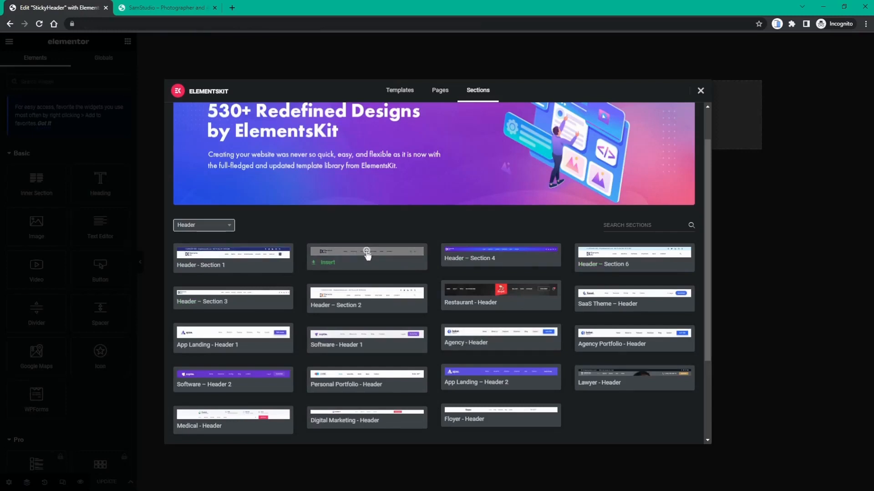
left_click(367, 252)
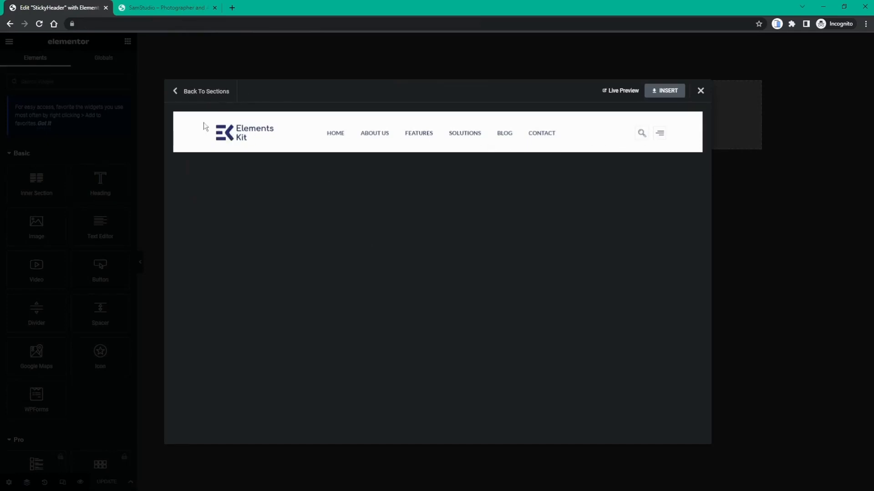
left_click(201, 91)
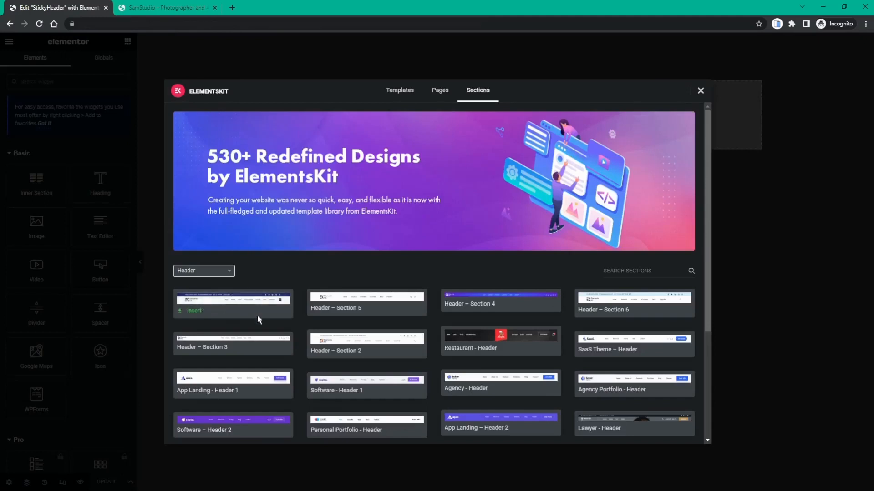
left_click(232, 342)
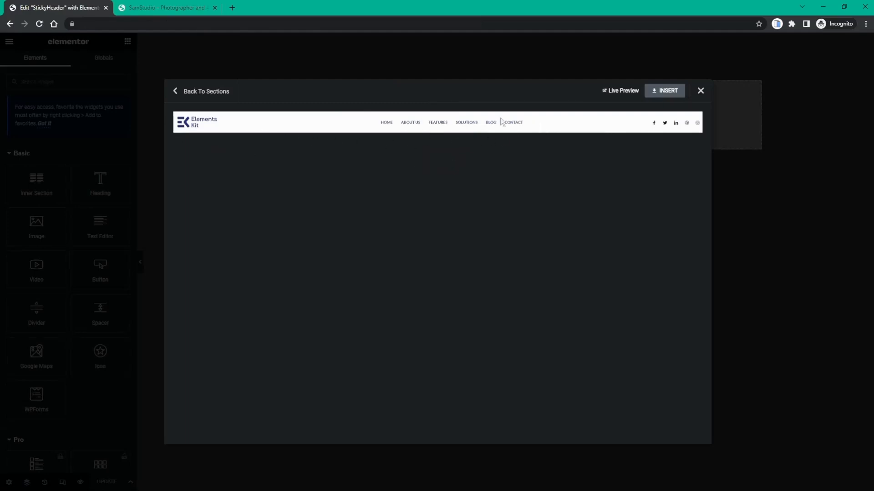
left_click(146, 9)
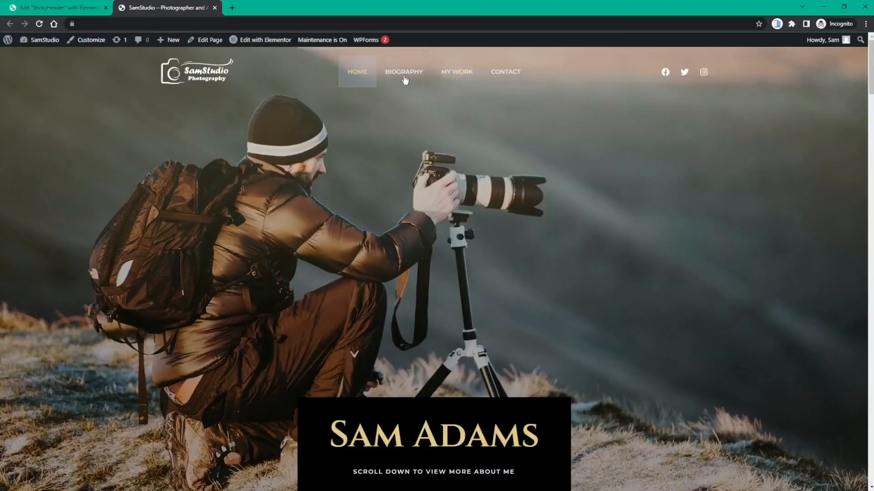
- Insert the previewed ElementsKit header section into the template and set its nav menu to StickyMenu
left_click(59, 9)
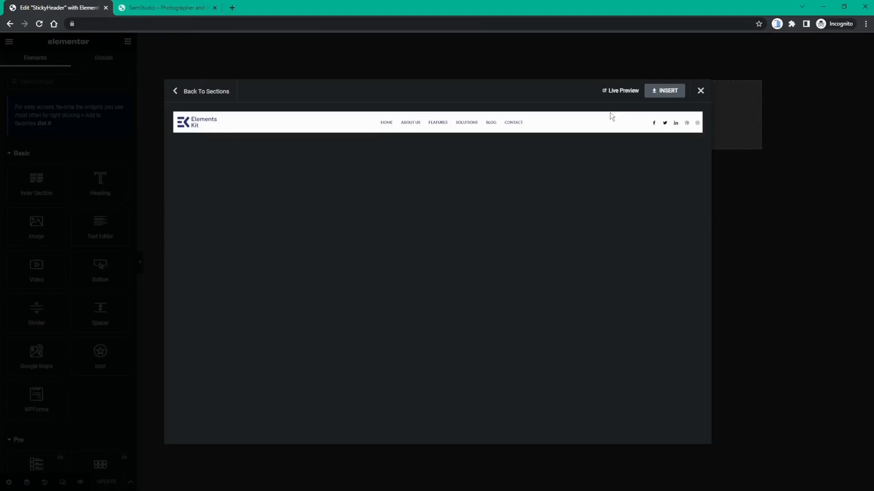
left_click(665, 95)
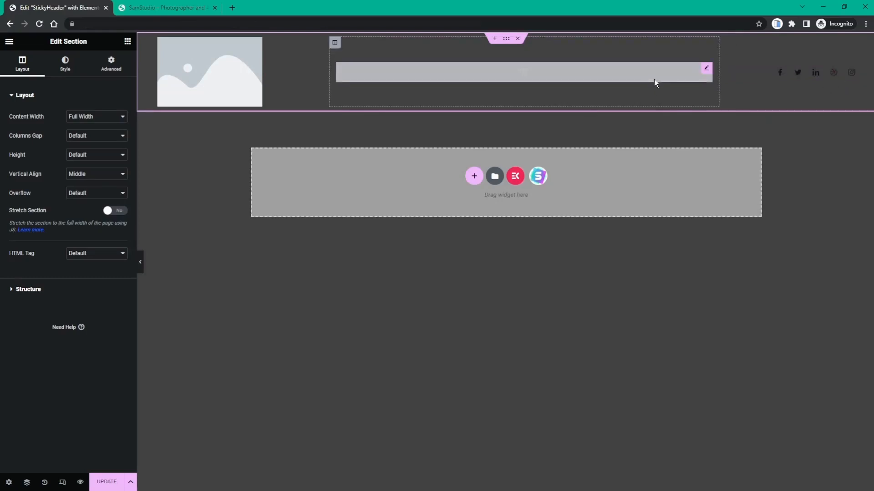
left_click(706, 69)
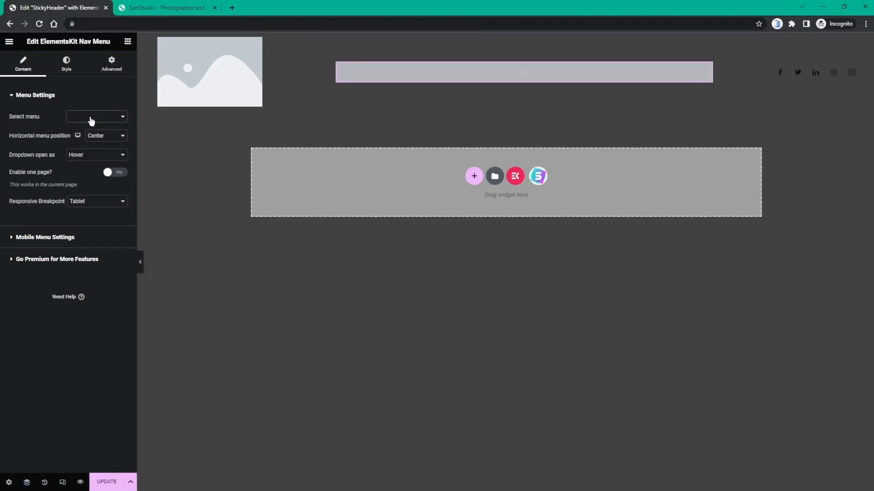
left_click(86, 150)
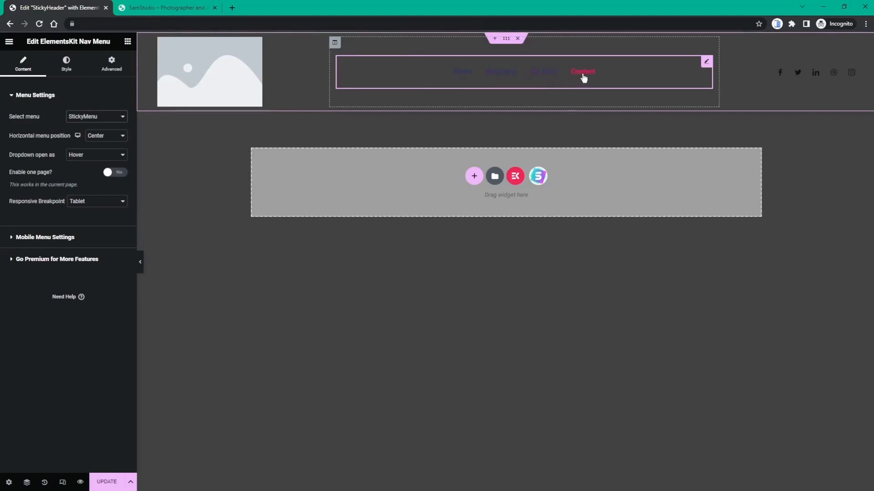
- Check the live site's header, and replace the inserted header's placeholder image with the SamStudio logo.png from the media library
left_click(155, 8)
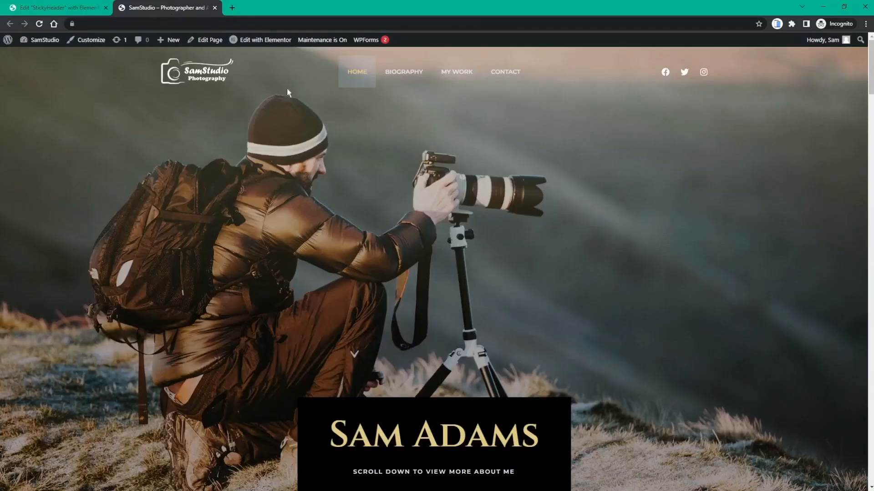
left_click(39, 11)
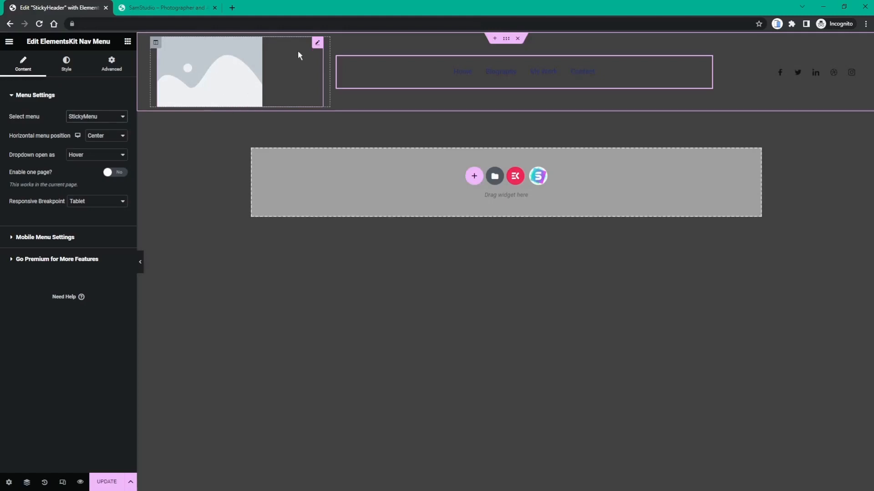
left_click(315, 46)
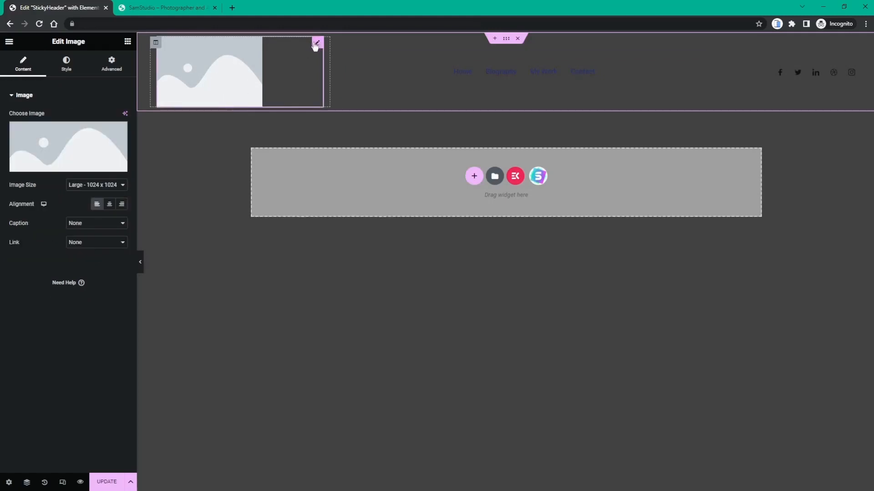
left_click(84, 169)
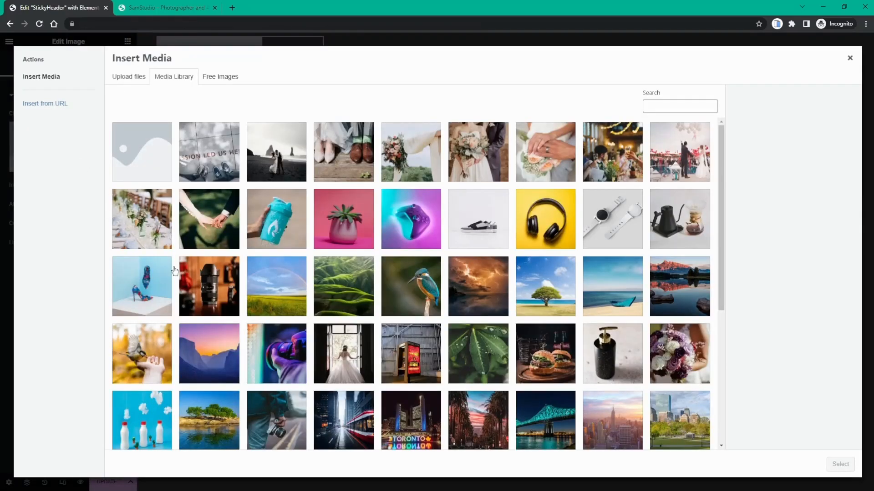
scroll(314, 313, "down", 1)
scroll(314, 313, "down", 5)
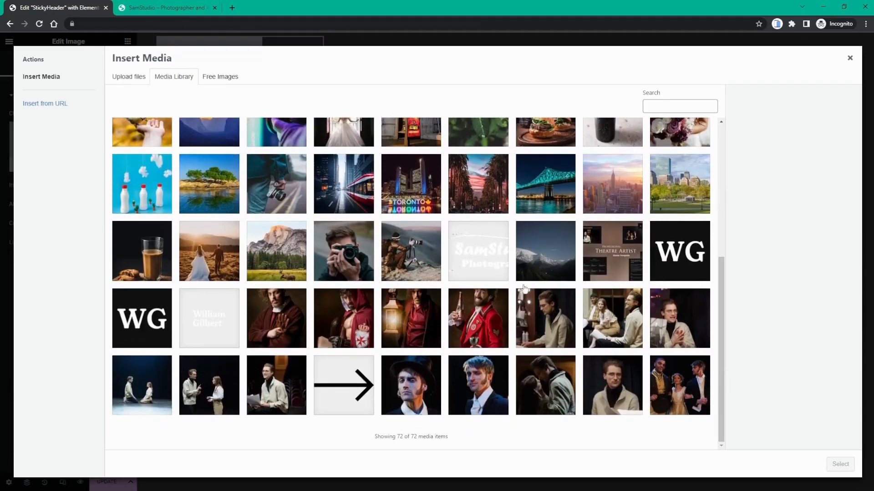
left_click(491, 252)
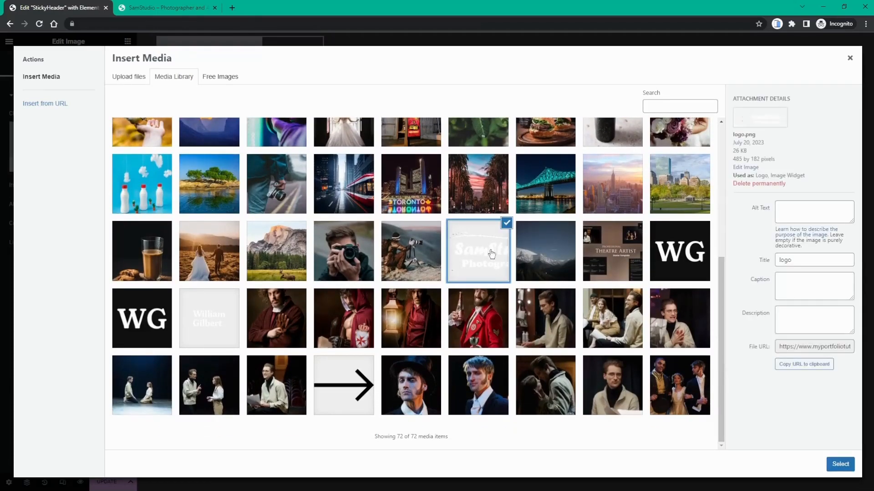
left_click(840, 465)
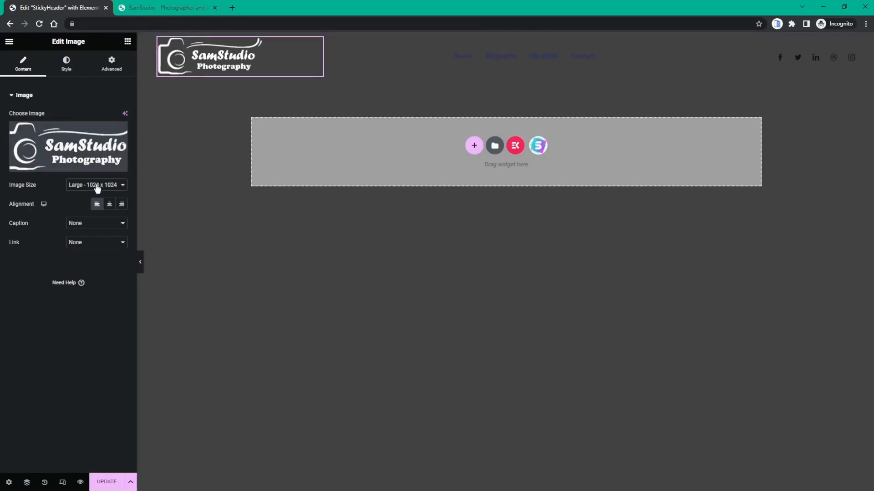
- Set the logo's image size to Full and, after trying the other alignments, align it right
left_click(95, 233)
left_click(109, 204)
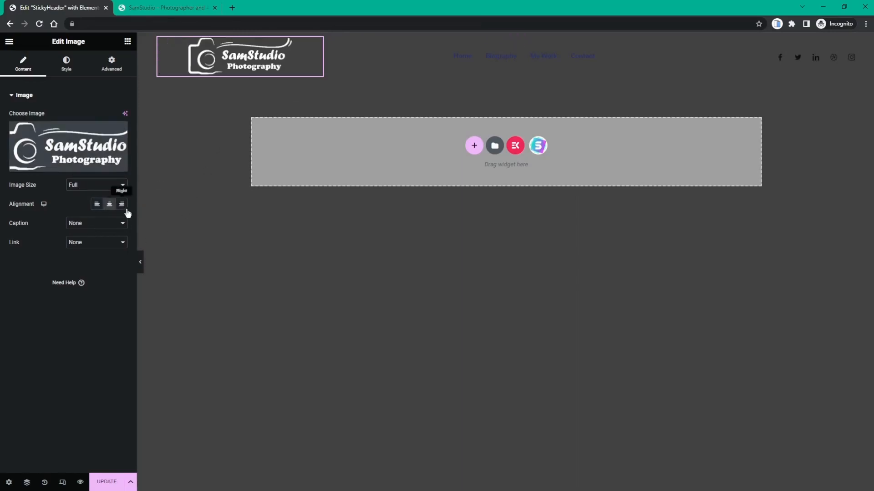
left_click(121, 204)
left_click(109, 204)
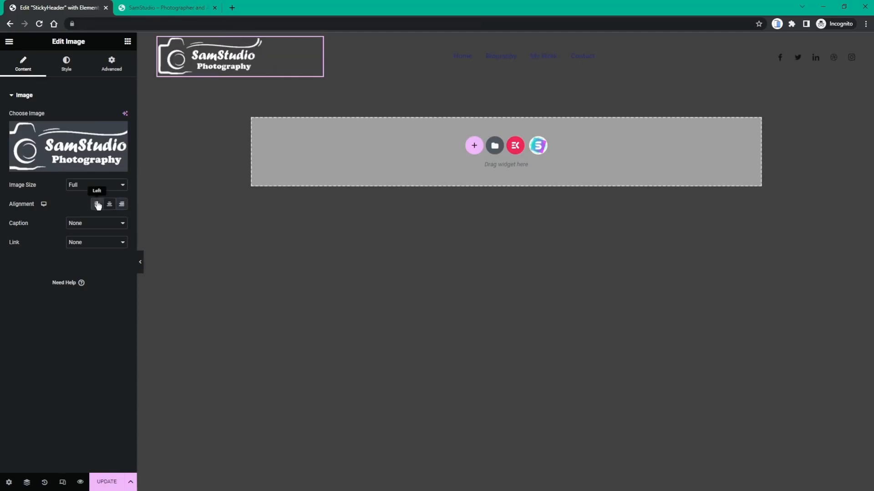
left_click(121, 205)
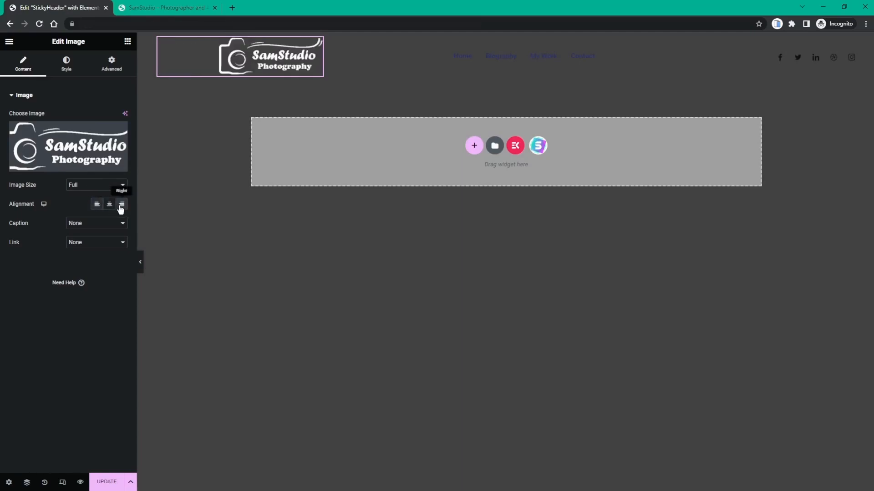
- Review the logo's width and advanced layout settings, and compare its placement with the live site's header
left_click(63, 73)
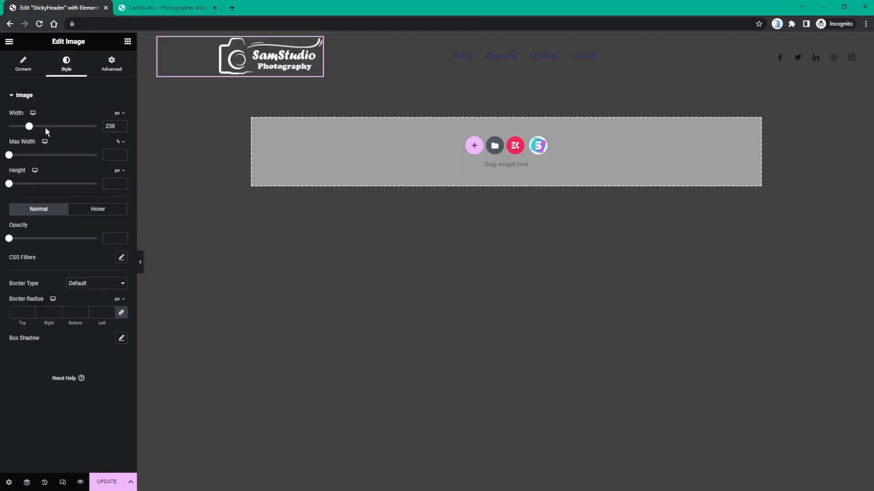
left_click_drag(29, 127, 31, 131)
left_click(101, 65)
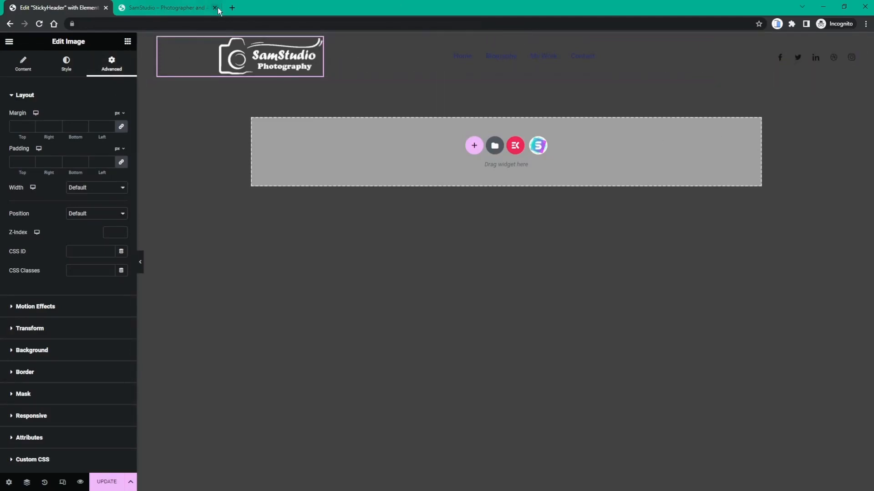
left_click(146, 7)
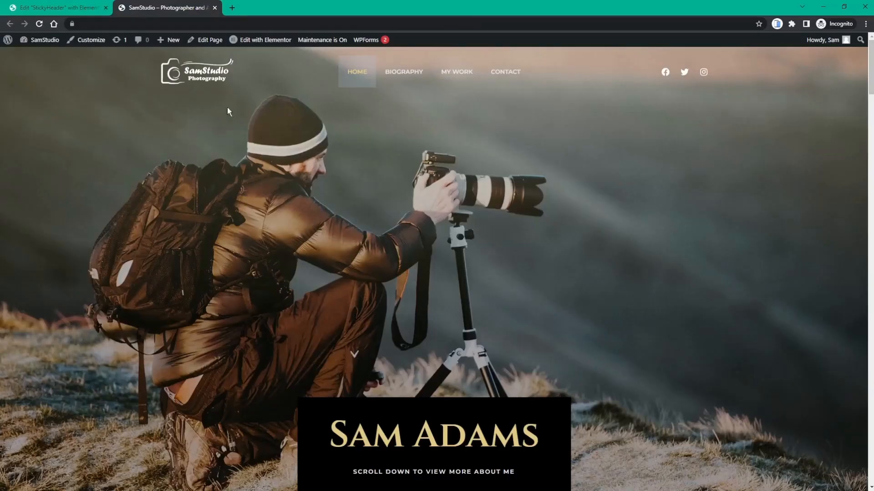
left_click(79, 10)
- Remove the LinkedIn and Dribble items from the header's social icons
mouse_move(834, 59)
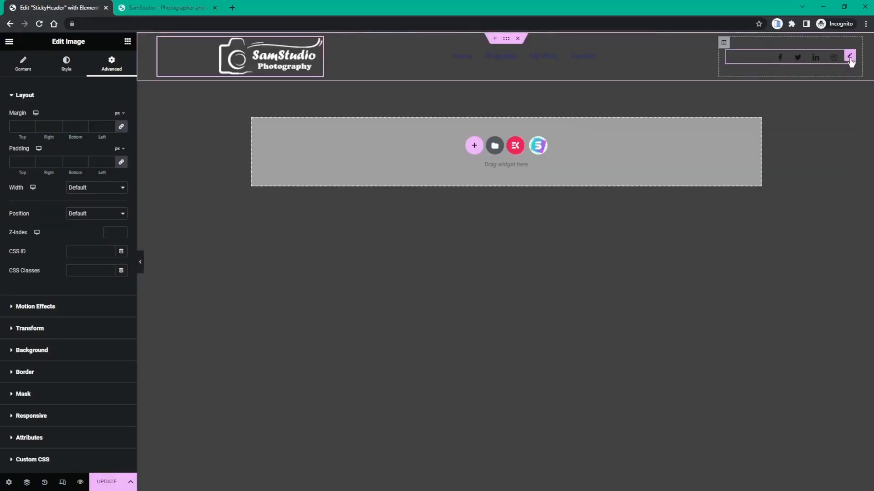
left_click(849, 56)
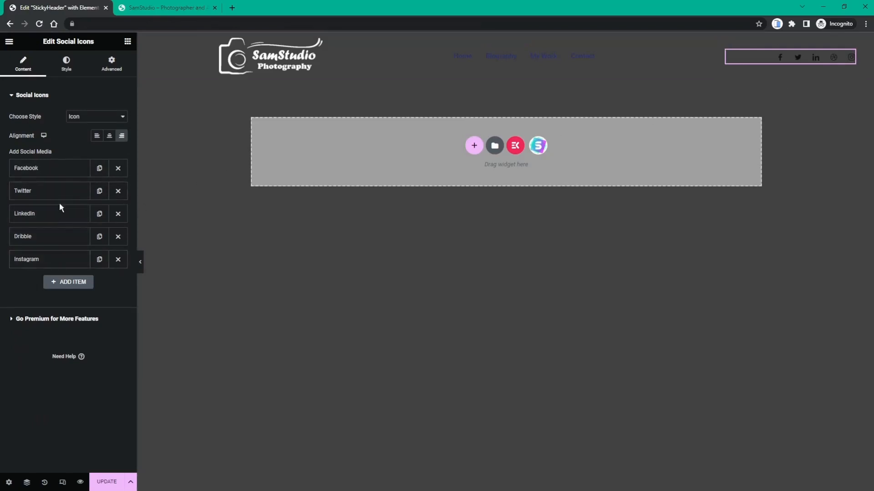
left_click(118, 215)
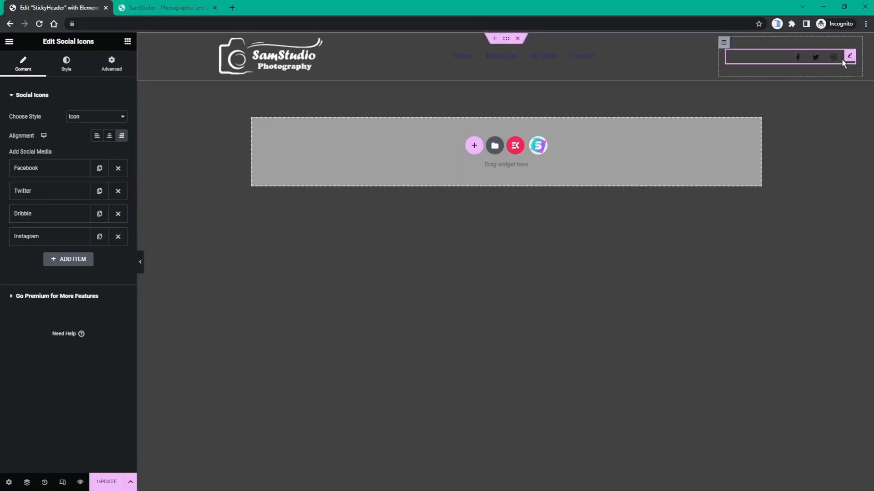
left_click(124, 217)
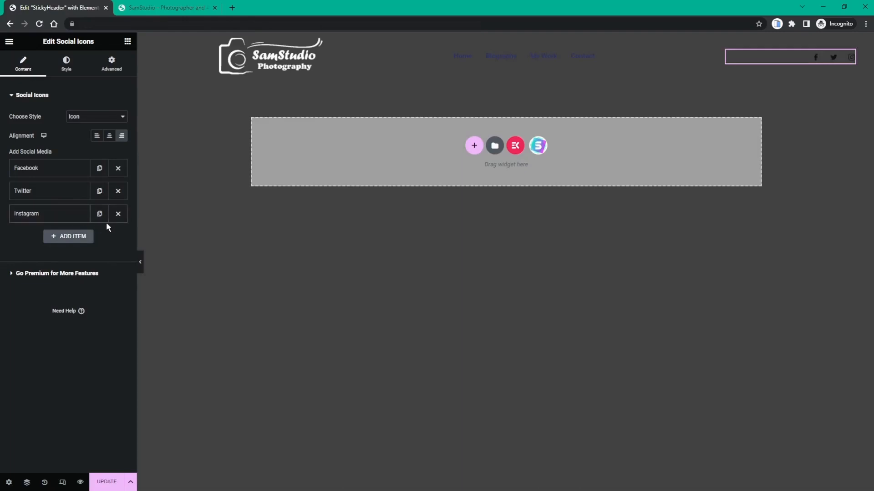
- Delete the Instagram item from the social icons and add a new item labelled Instagram in its place
left_click(119, 215)
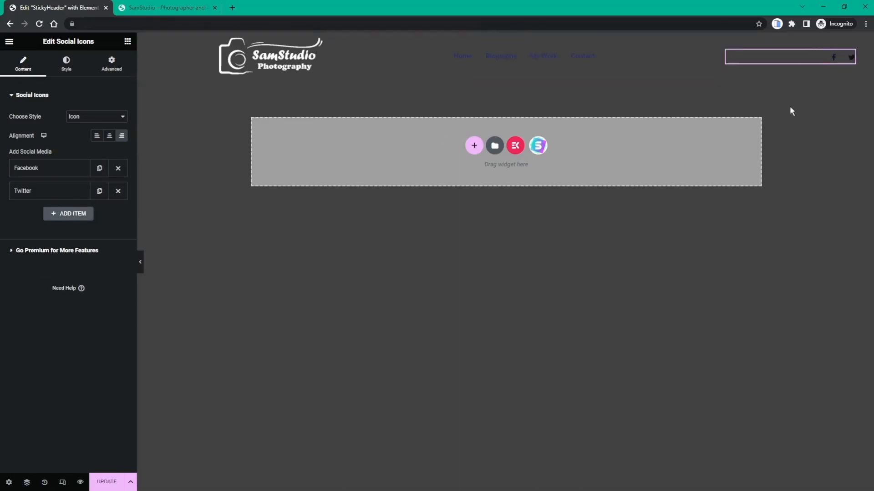
left_click(75, 214)
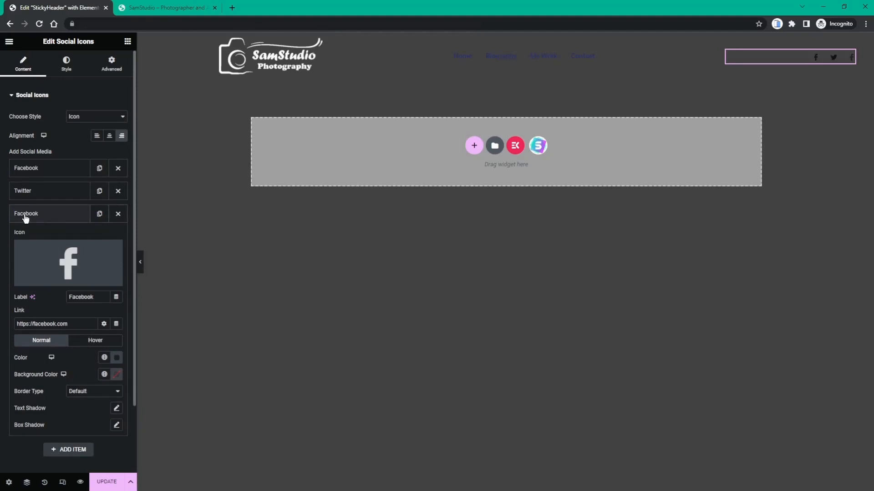
left_click(25, 217)
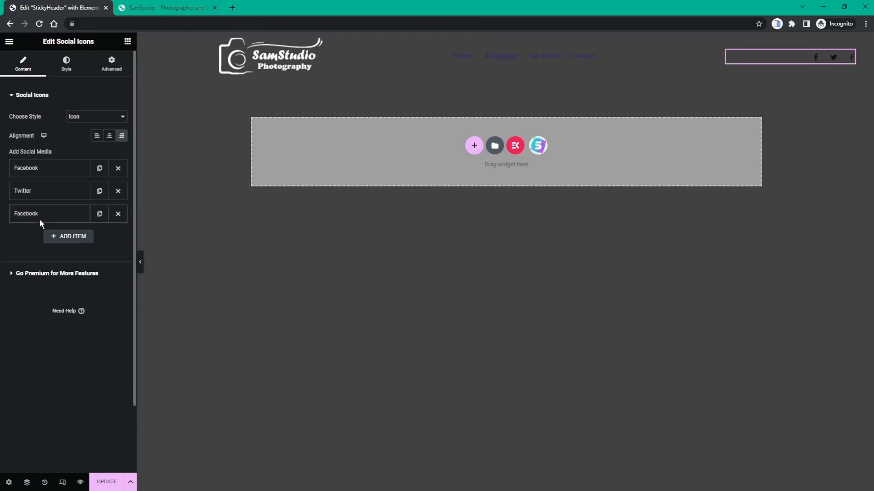
left_click(55, 217)
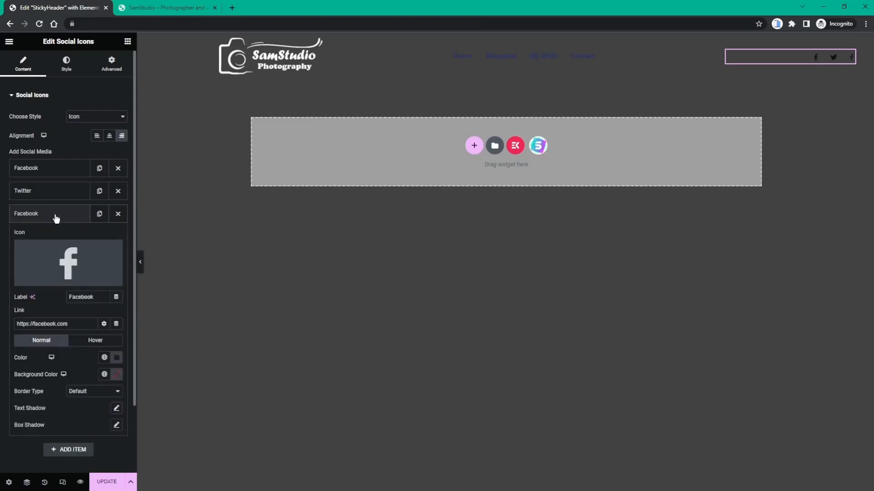
double_click(87, 297)
type("I")
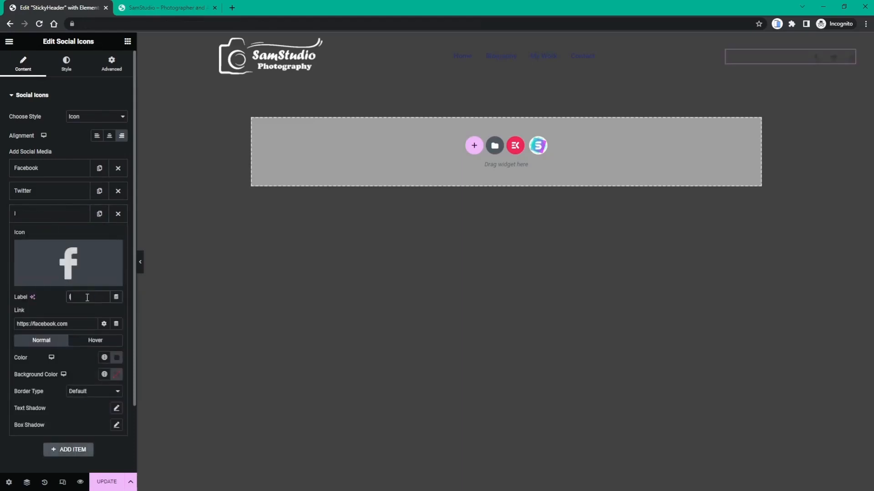
type("nstagram")
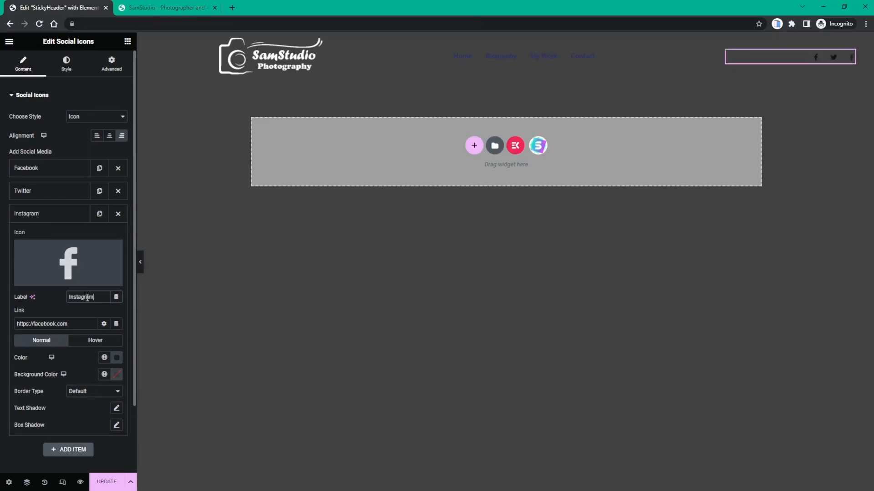
- Search the icon library for "inst" and insert the first Instagram icon for the new social item
mouse_move(53, 280)
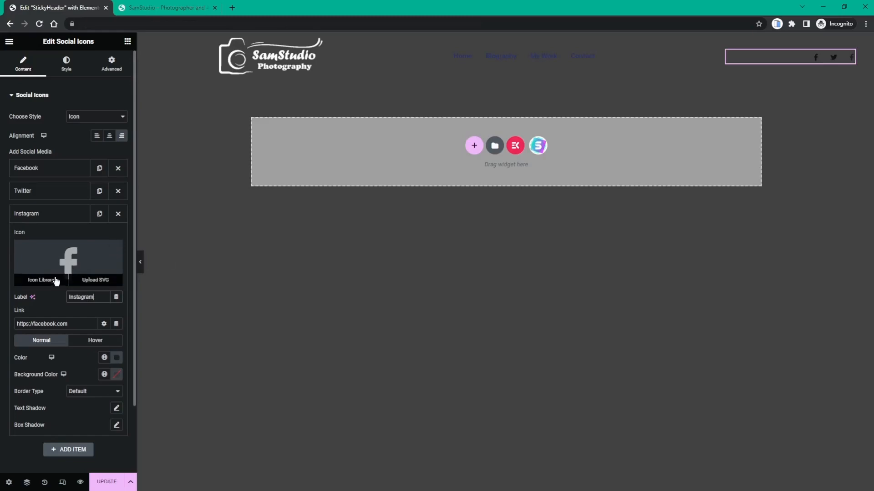
left_click(46, 281)
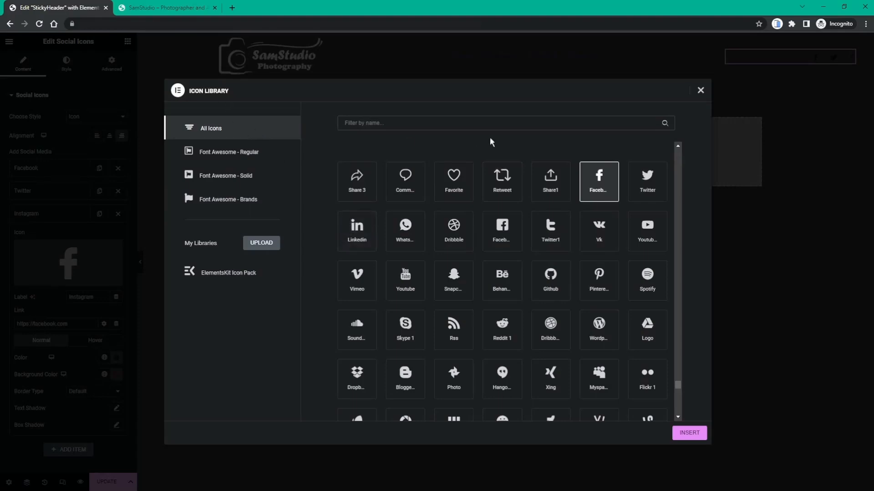
left_click(374, 118)
type("ins")
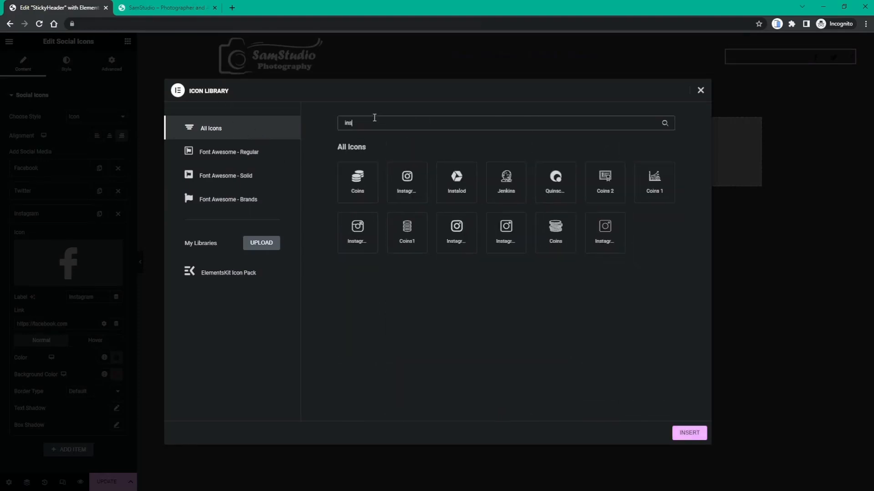
type("t")
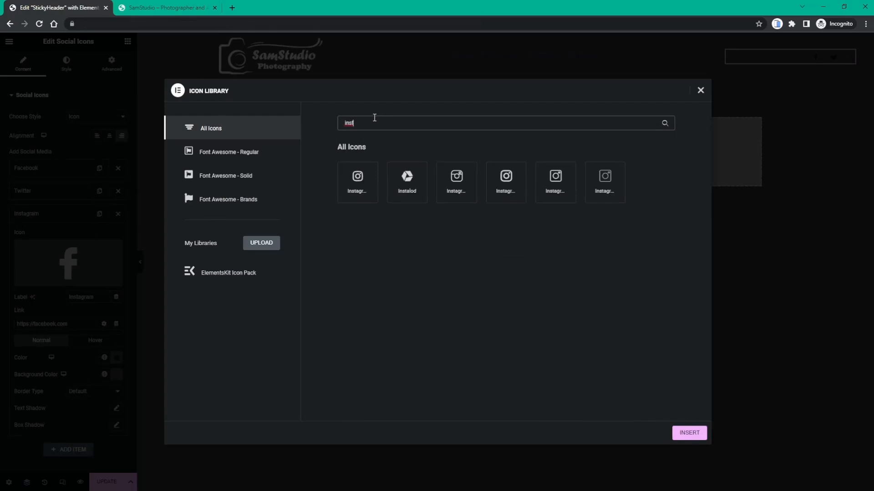
left_click(362, 189)
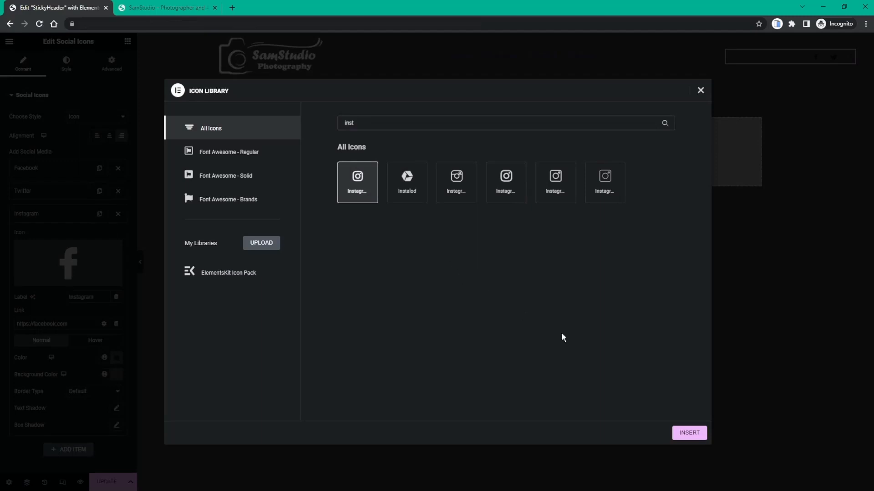
left_click(689, 433)
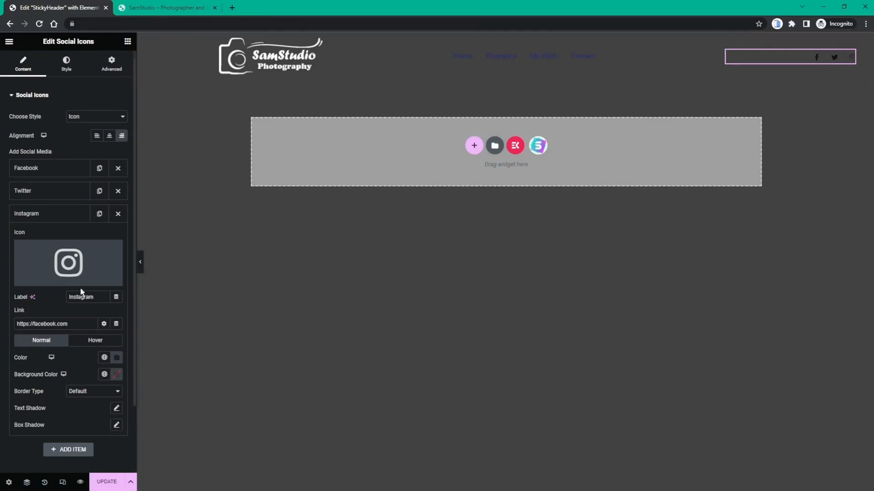
- Replace the Instagram item's icon with the fourth result of an icon library search for "insta"
mouse_move(64, 284)
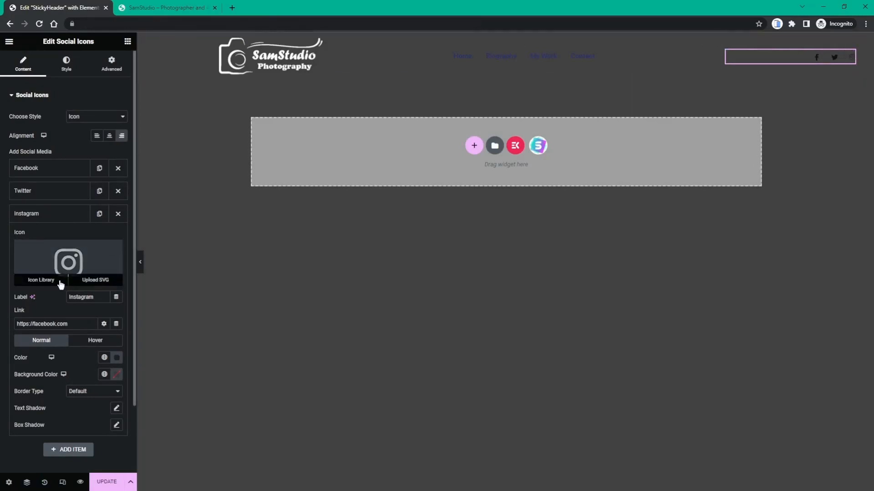
left_click(60, 282)
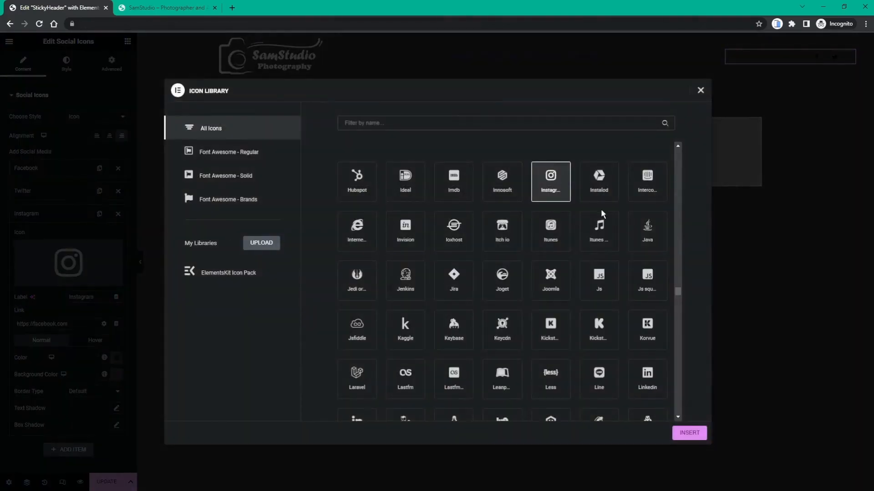
left_click(442, 121)
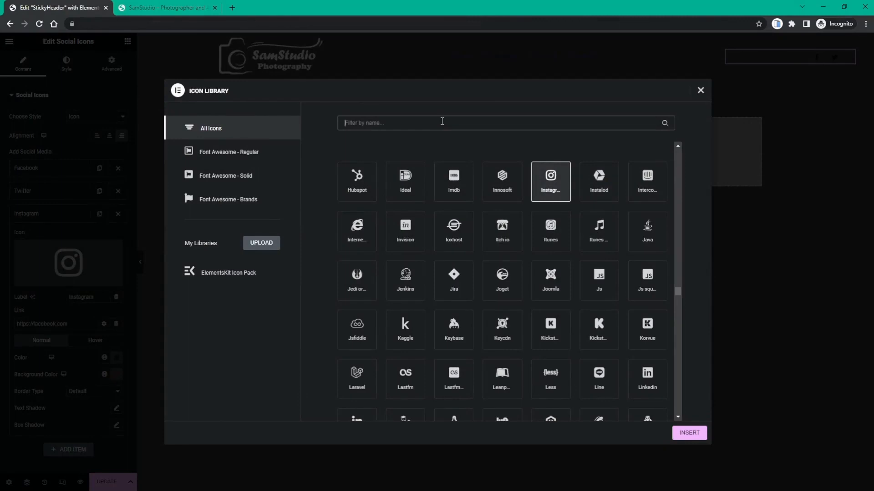
type("insta")
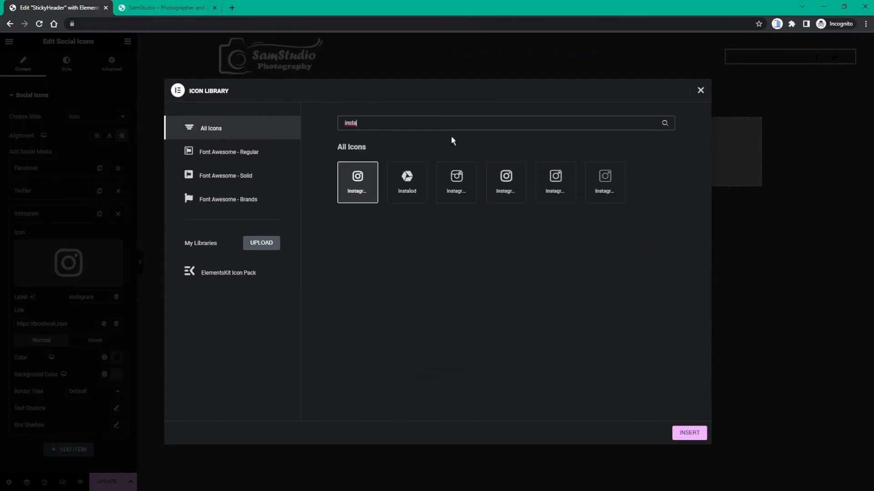
left_click(504, 180)
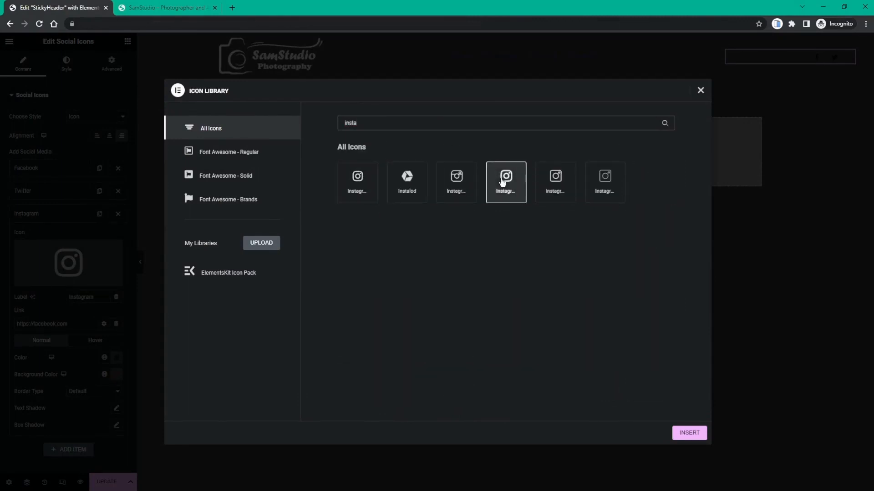
left_click(690, 433)
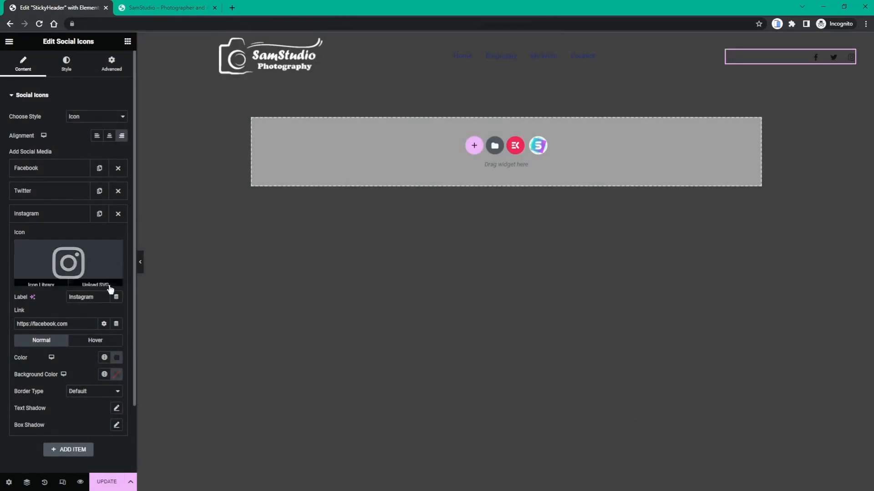
- Check the color value used for the Twitter item's icon in its normal state
left_click(63, 195)
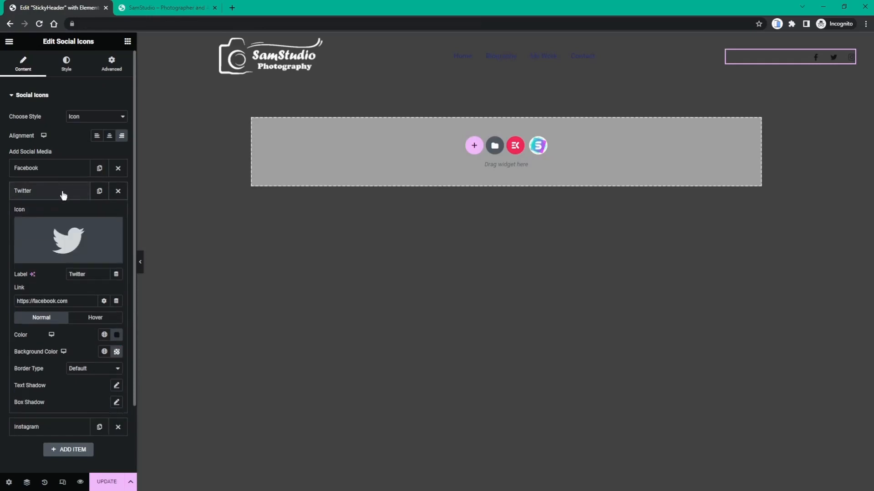
left_click(117, 335)
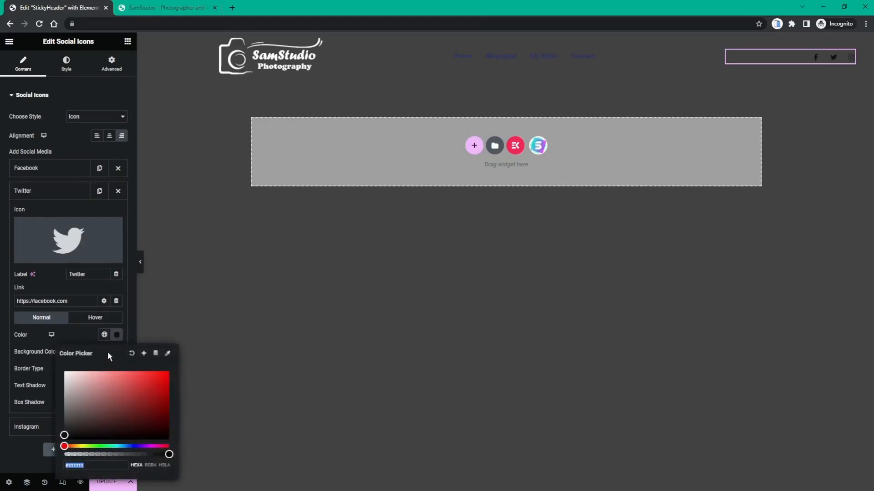
left_click(117, 335)
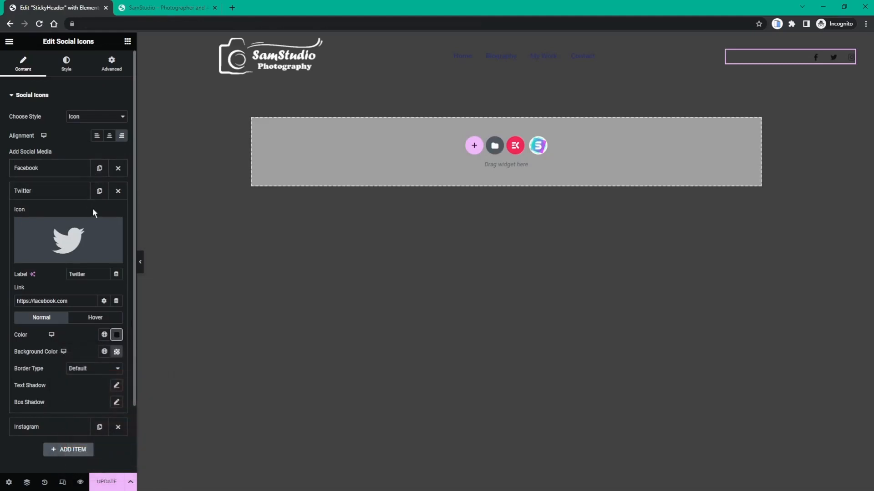
scroll(64, 270, "down", 2)
- Set the Instagram item's normal icon color to #111111 and update the header template
left_click(47, 349)
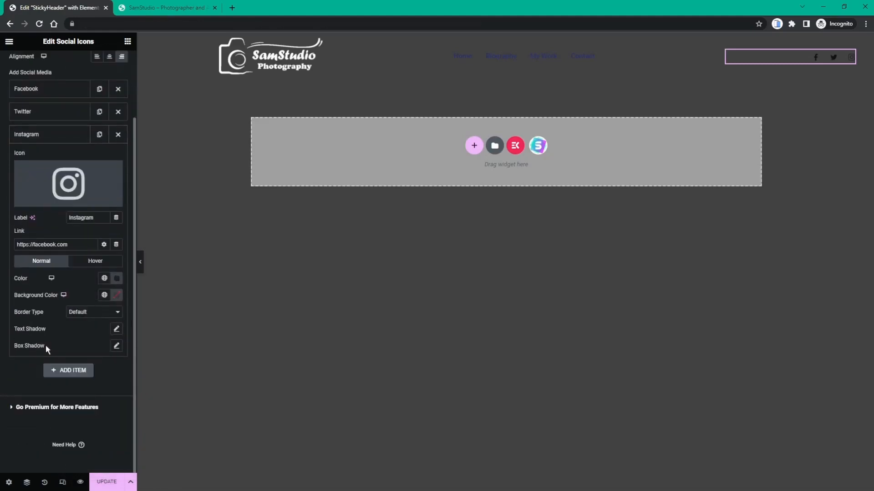
left_click(117, 280)
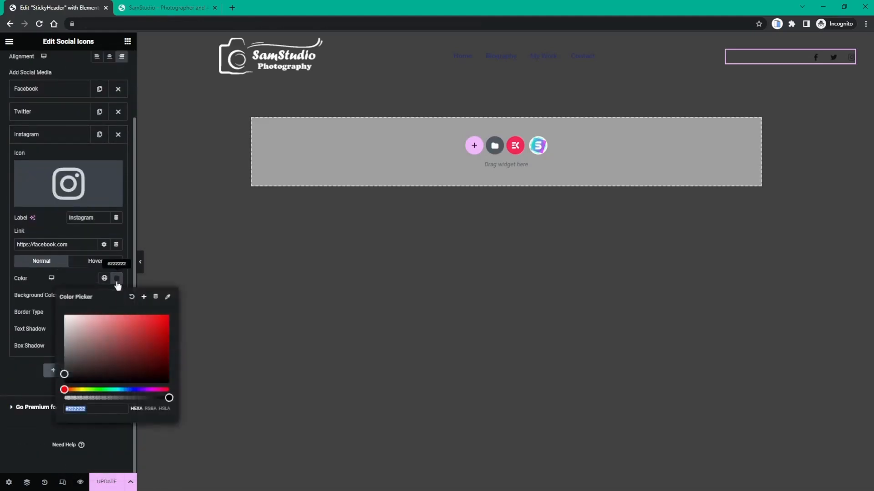
left_click(93, 409)
left_click_drag(92, 409, 68, 409)
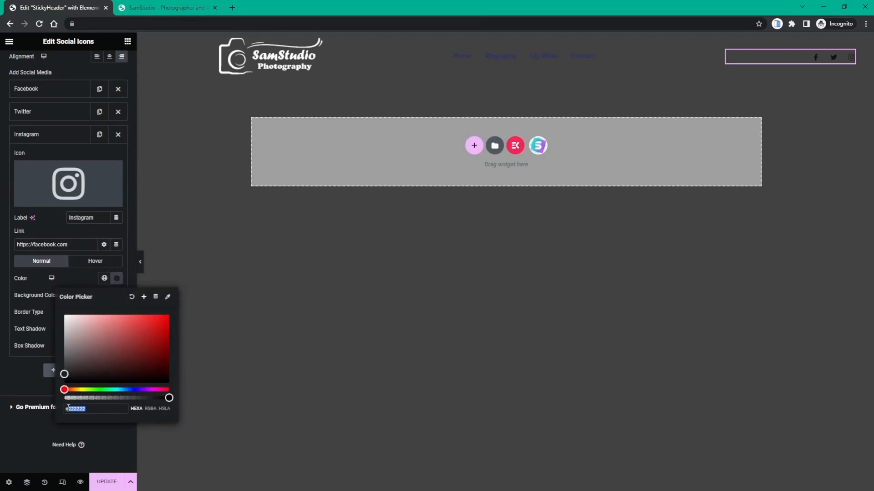
type("111111")
left_click(216, 5)
left_click(81, 8)
left_click(35, 430)
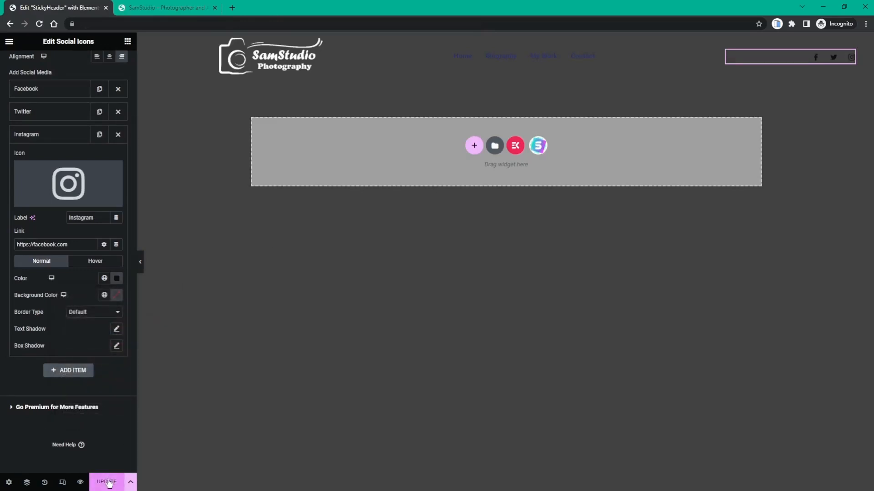
left_click(109, 483)
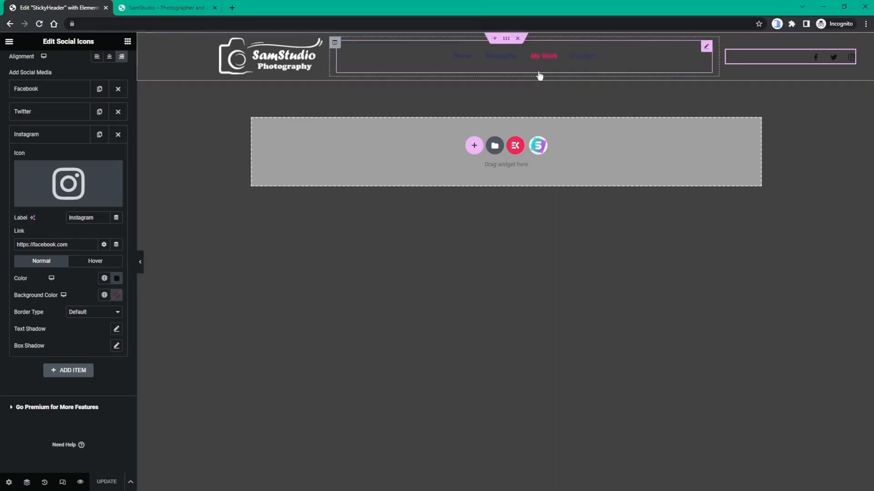
- Examine how the header behaves while scrolling the live SamStudio site, and return to the StickyHeader editor
left_click(158, 11)
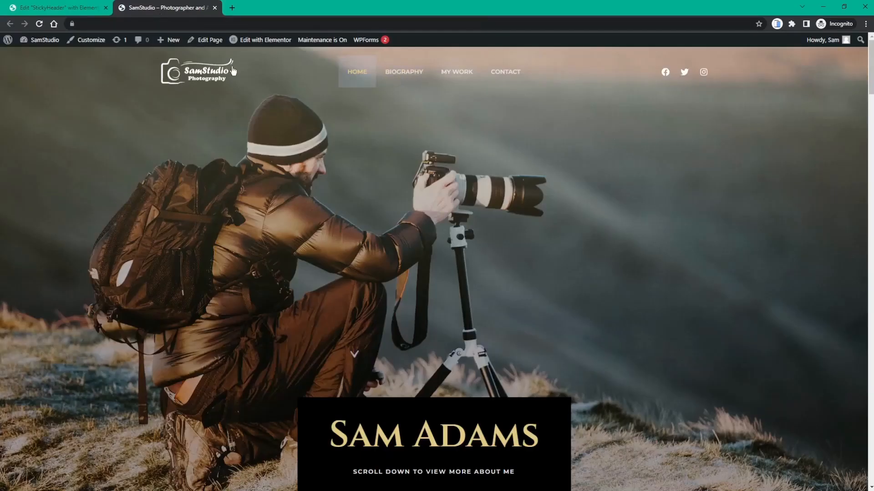
scroll(233, 69, "down", 2)
scroll(233, 69, "down", 3)
scroll(233, 69, "up", 5)
left_click(72, 9)
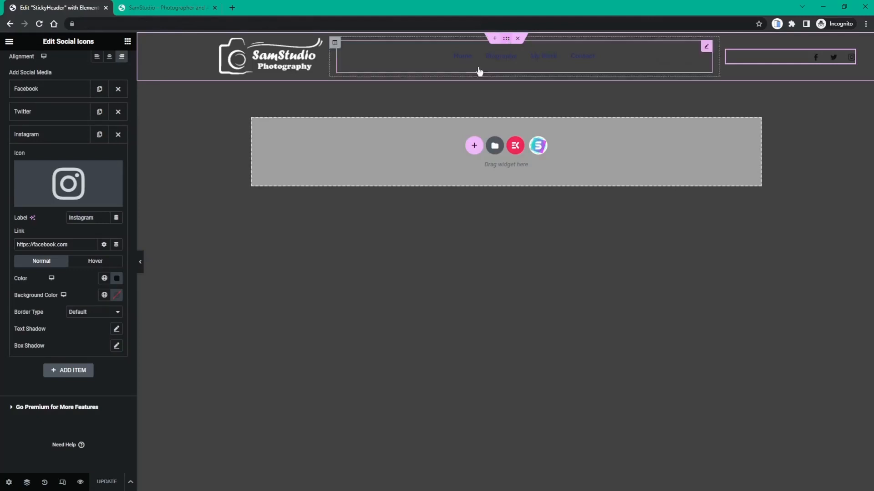
- Enable Sticky Header Effects for the whole header section and update the header template
left_click(506, 39)
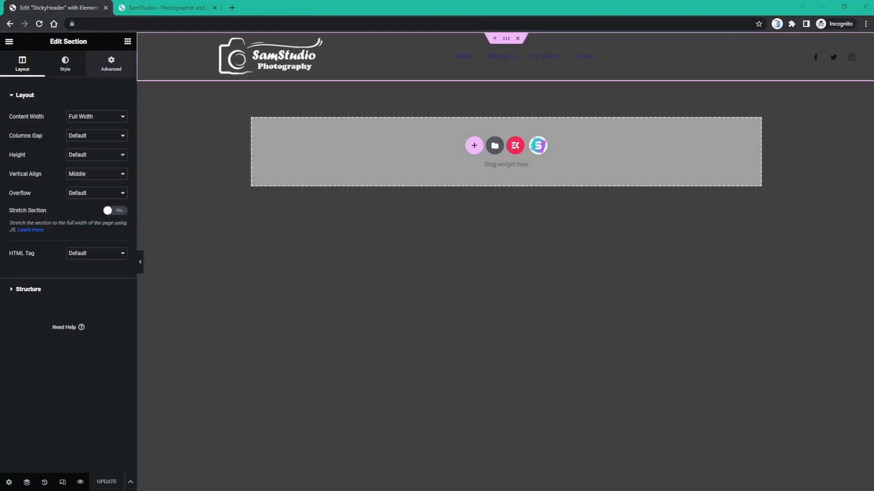
left_click(109, 66)
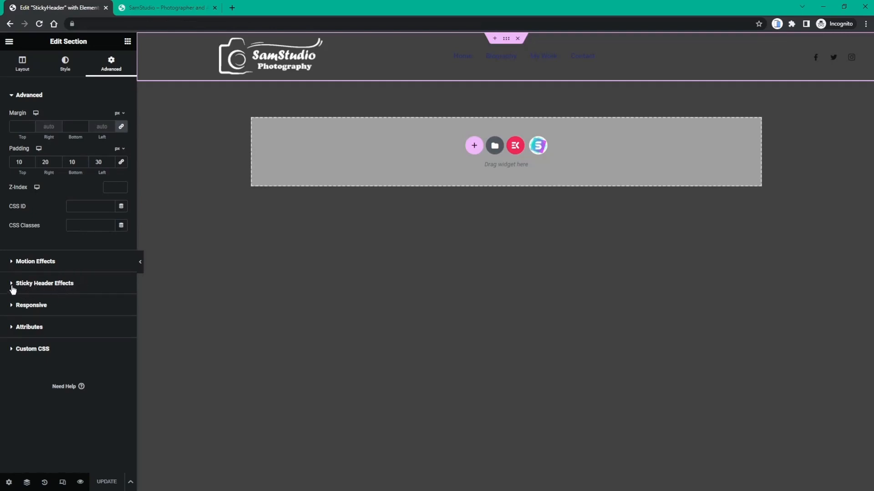
left_click(12, 283)
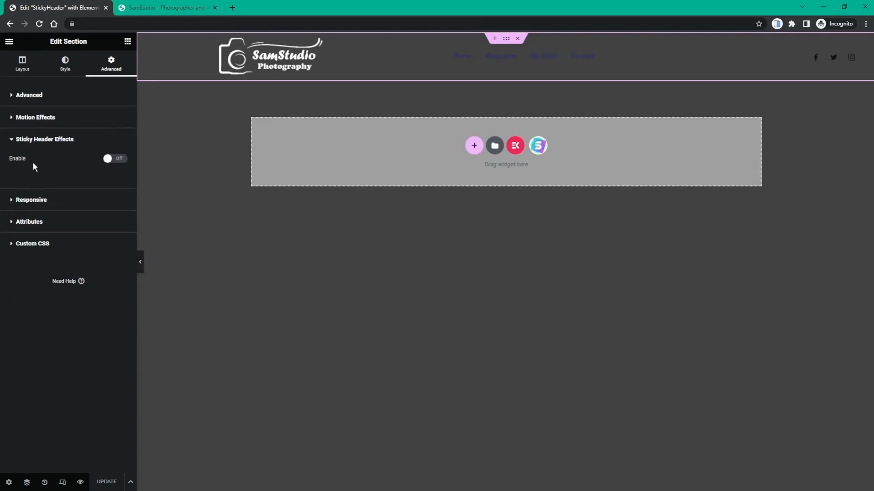
left_click(113, 160)
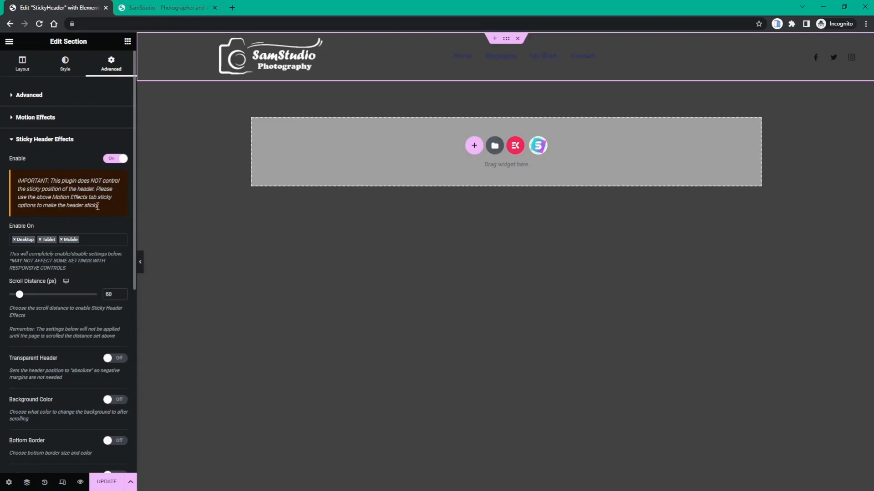
scroll(98, 196, "down", 2)
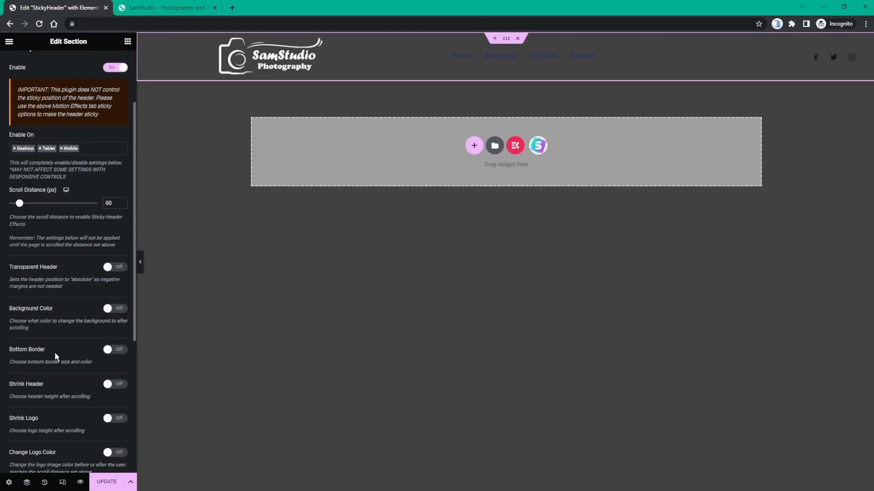
scroll(58, 343, "down", 1)
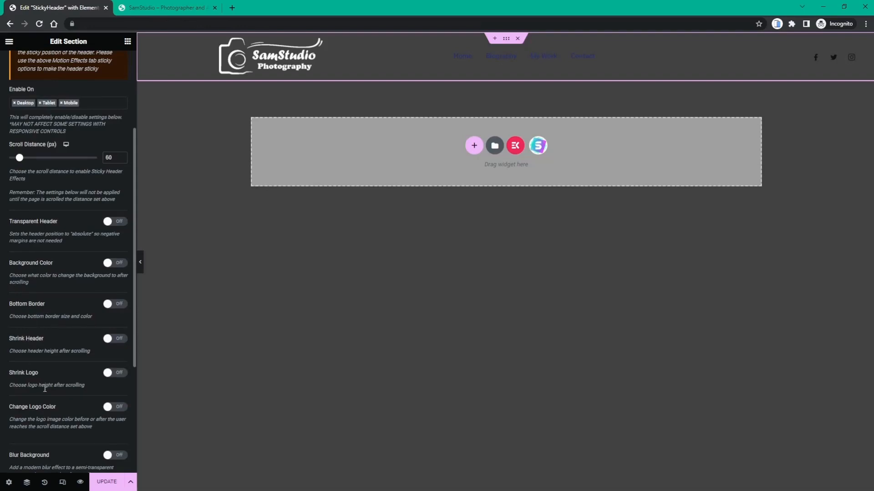
scroll(44, 389, "down", 2)
scroll(53, 279, "down", 2)
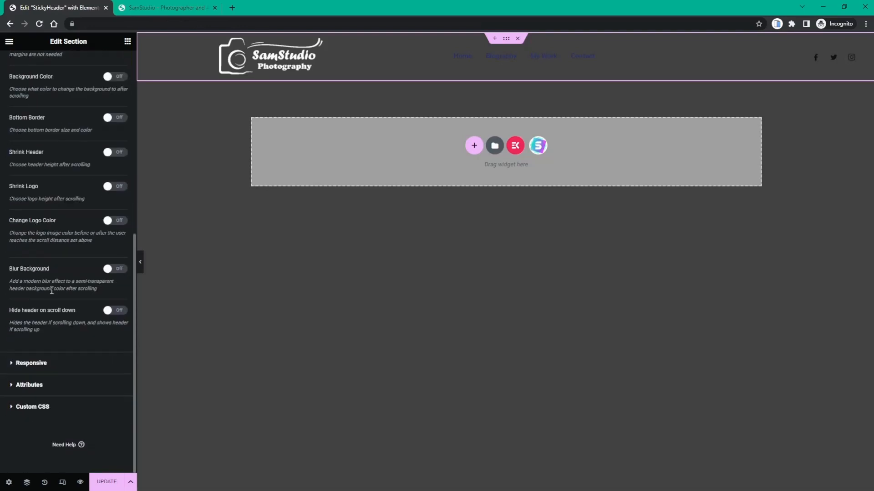
scroll(56, 359, "up", 7)
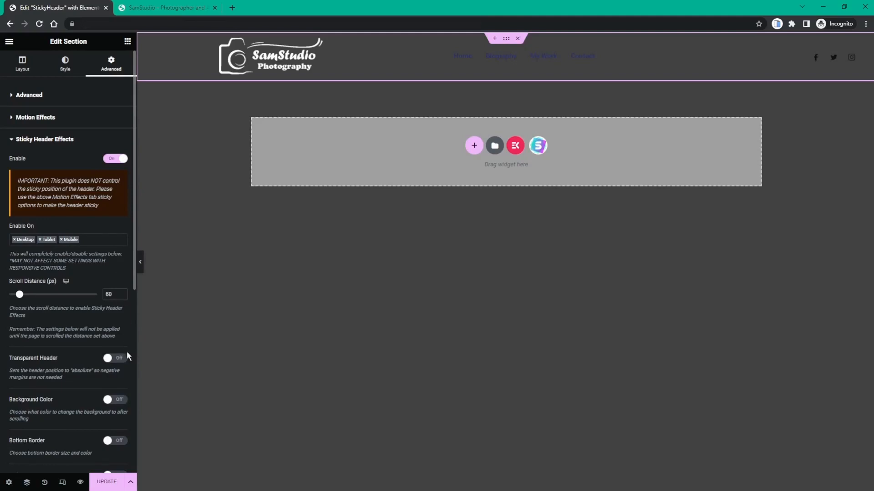
left_click(109, 484)
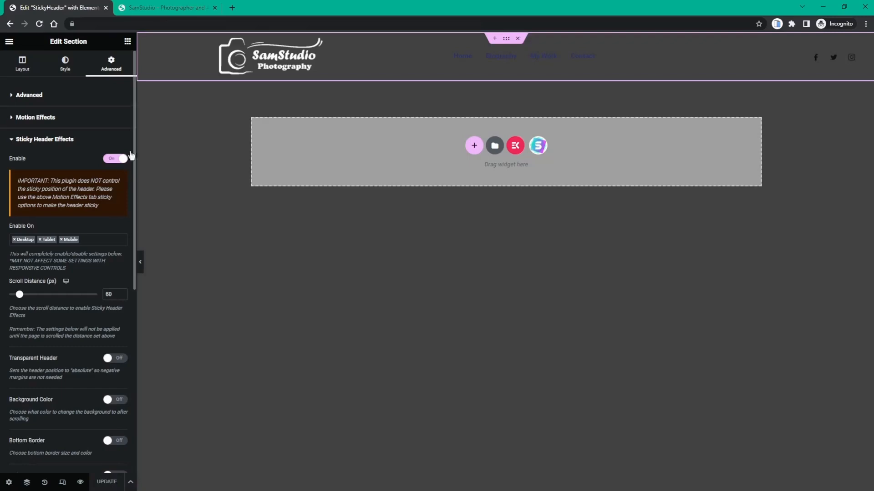
- Open the ElementsKit Header Footer template list in the SamStudio WordPress admin
left_click(150, 9)
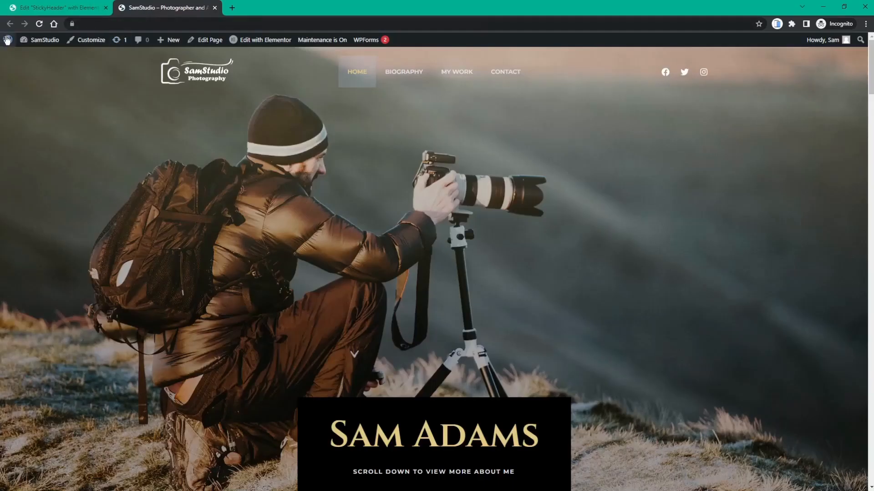
mouse_move(6, 41)
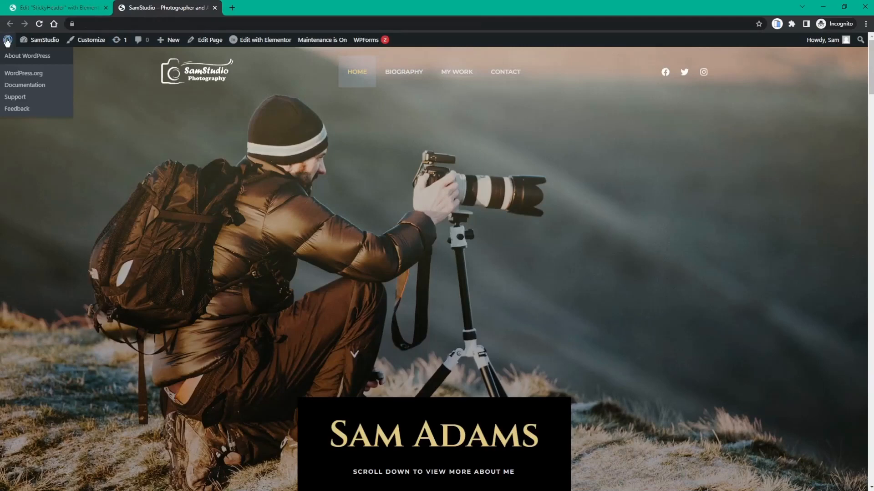
left_click(7, 41)
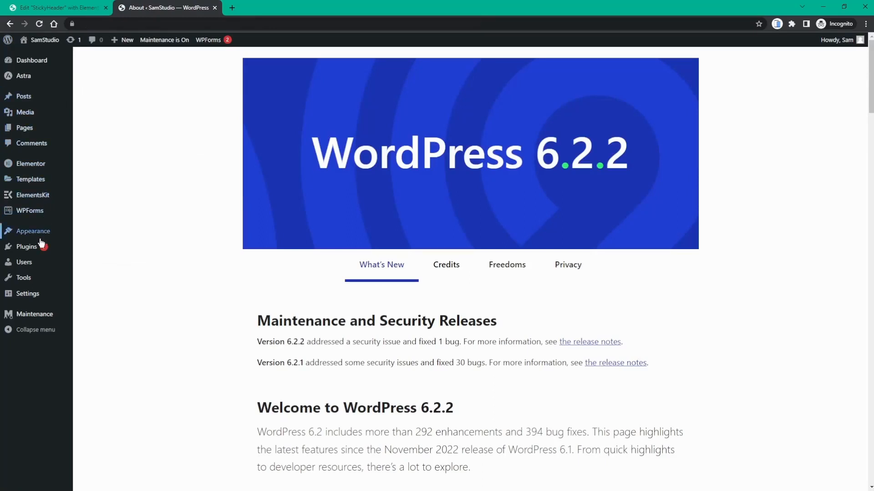
left_click(23, 200)
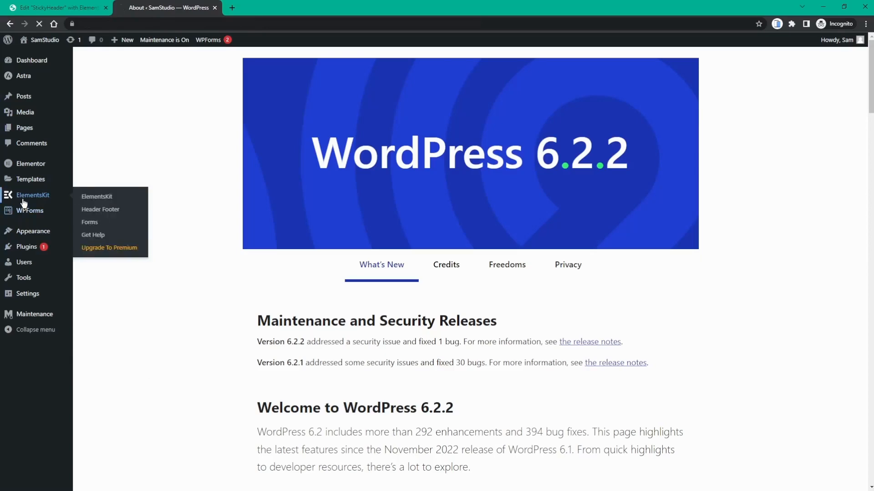
left_click(23, 225)
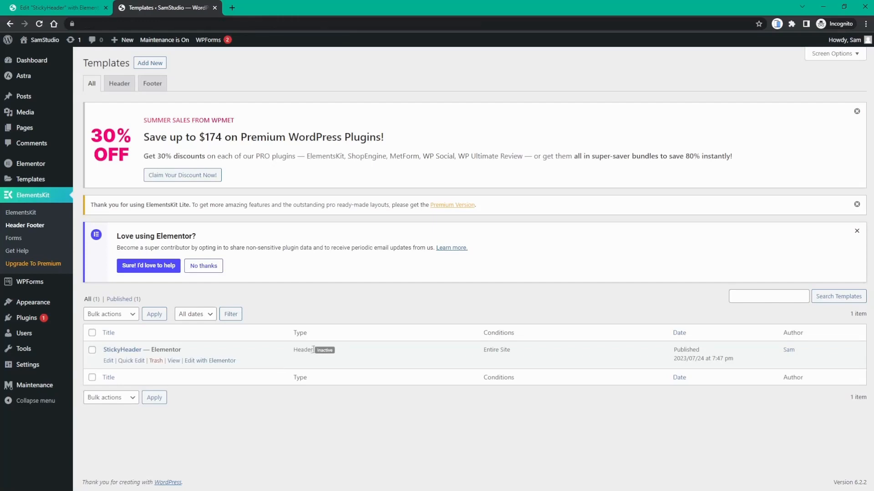
- Activate the StickyHeader template in its template settings and save the changes
mouse_move(313, 349)
left_mouse_down()
mouse_move(340, 353)
mouse_move(326, 354)
left_mouse_up()
left_click(326, 354)
left_click(108, 361)
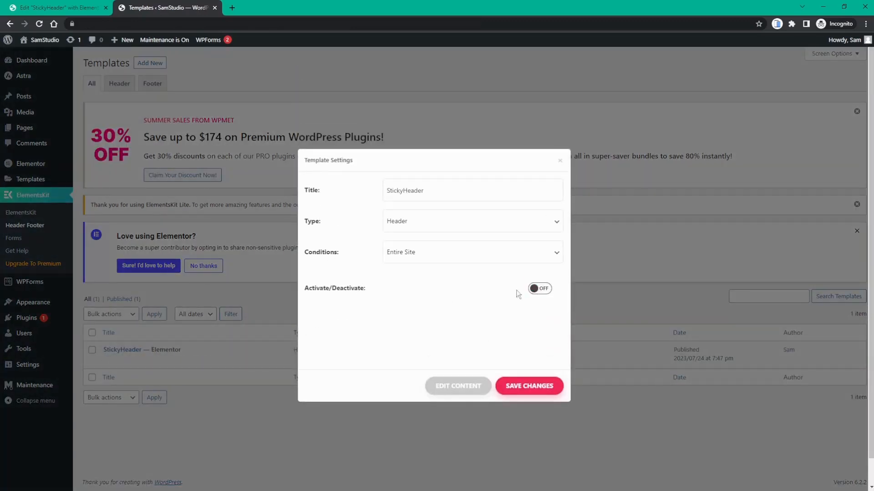
left_click(539, 292)
left_click(538, 387)
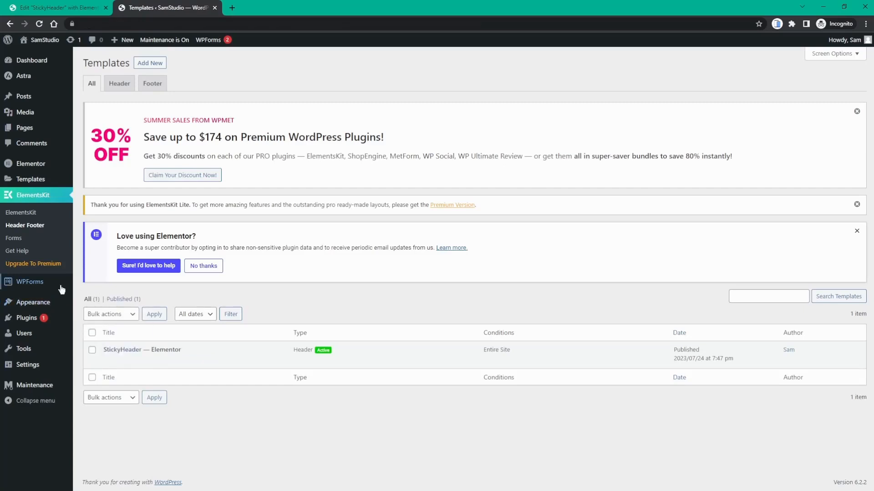
- Open the site's navigation menu management page and review the items in StickyMenu
mouse_move(41, 282)
mouse_move(25, 302)
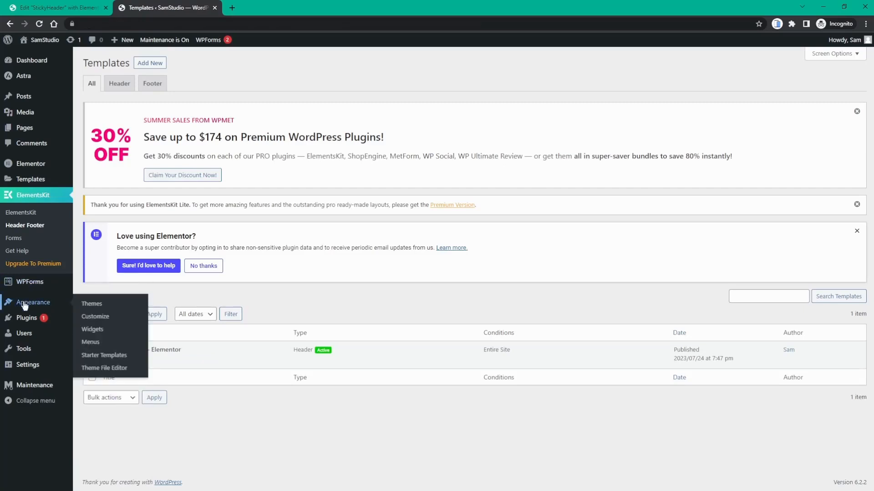
left_click(91, 342)
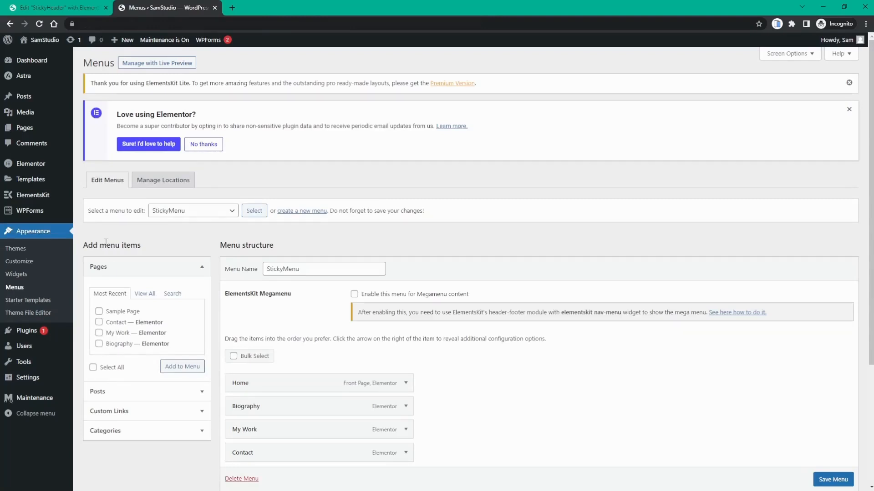
scroll(250, 357, "down", 3)
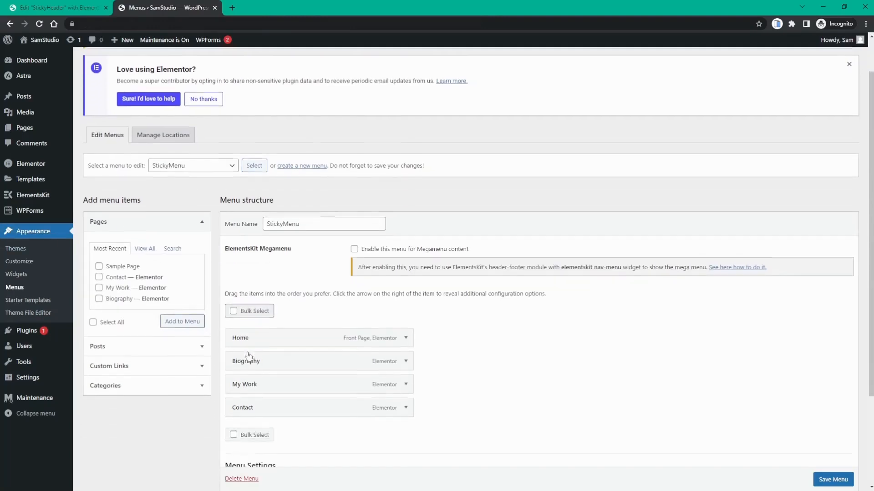
- Assign StickyMenu to the Primary Menu theme location and save the menu locations
scroll(156, 350, "up", 3)
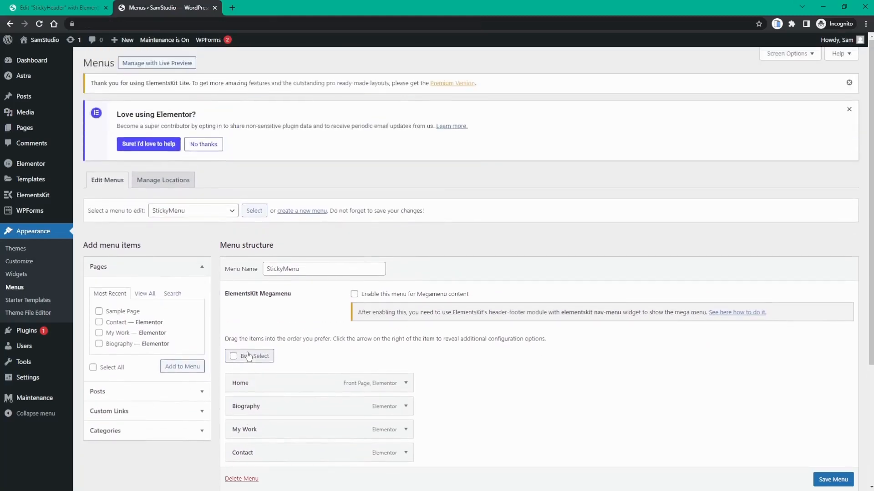
left_click(162, 181)
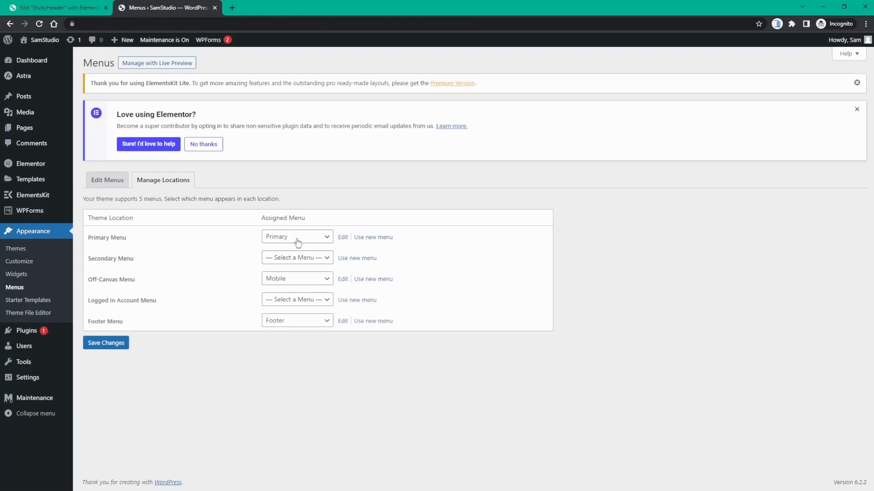
left_click(286, 285)
left_click(113, 347)
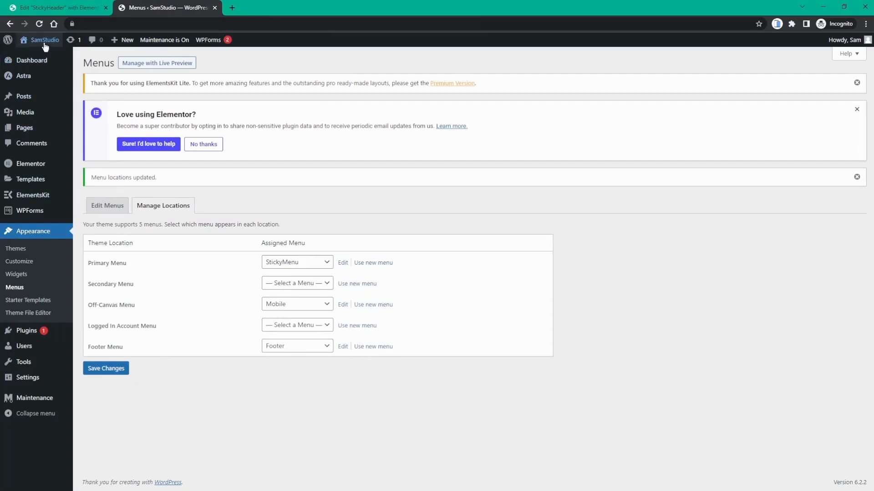
- Open the live SamStudio site in a new tab and examine how the header's logo, menu and social icons behave along the homepage
mouse_move(45, 46)
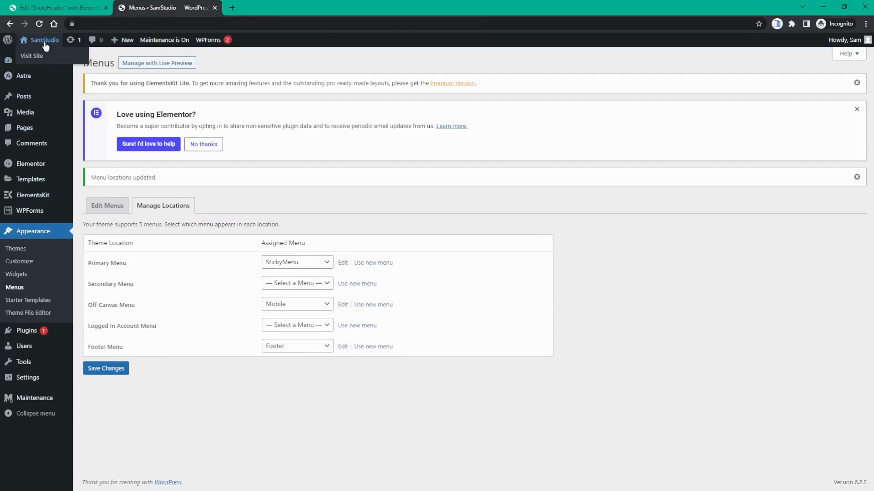
middle_click(45, 45)
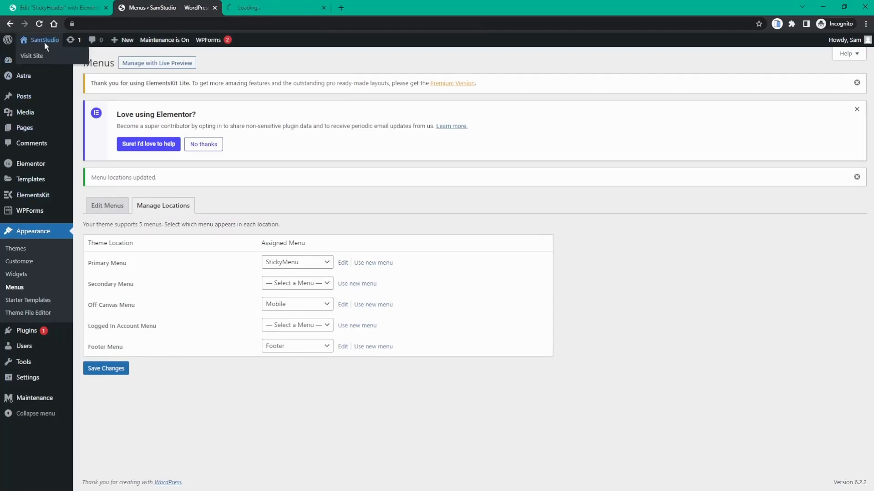
left_click(252, 6)
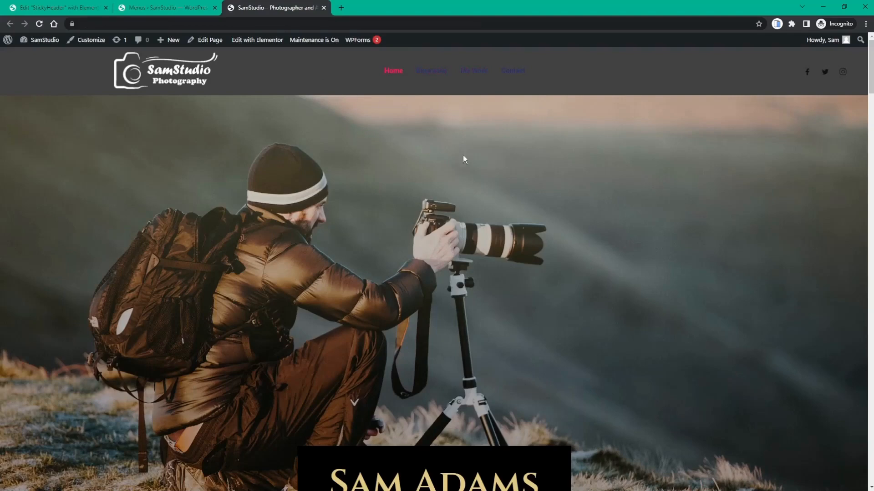
scroll(656, 174, "down", 2)
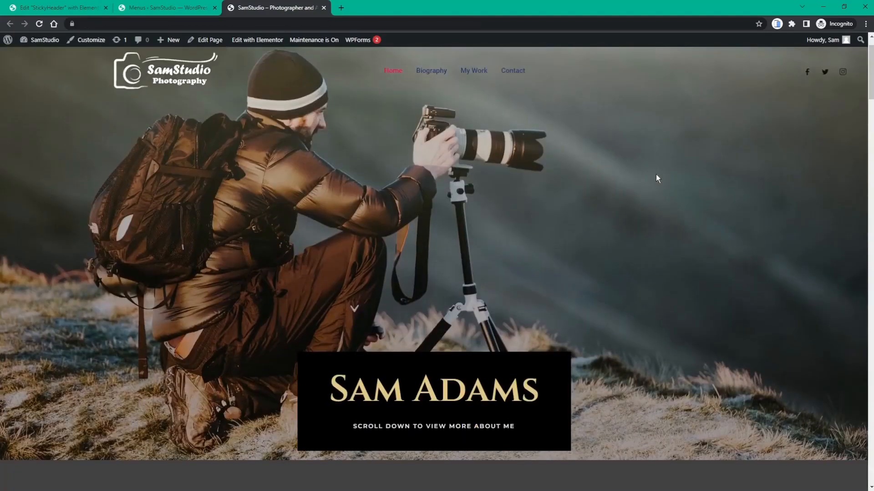
scroll(655, 174, "down", 1)
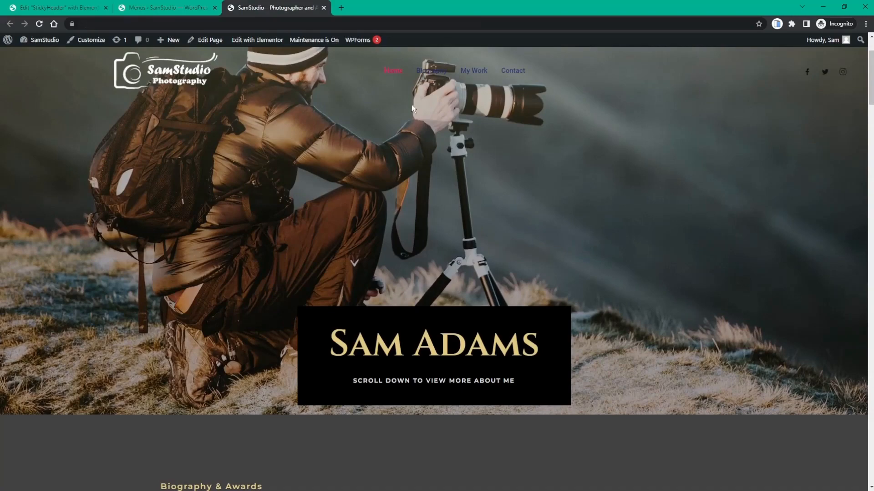
scroll(478, 86, "down", 10)
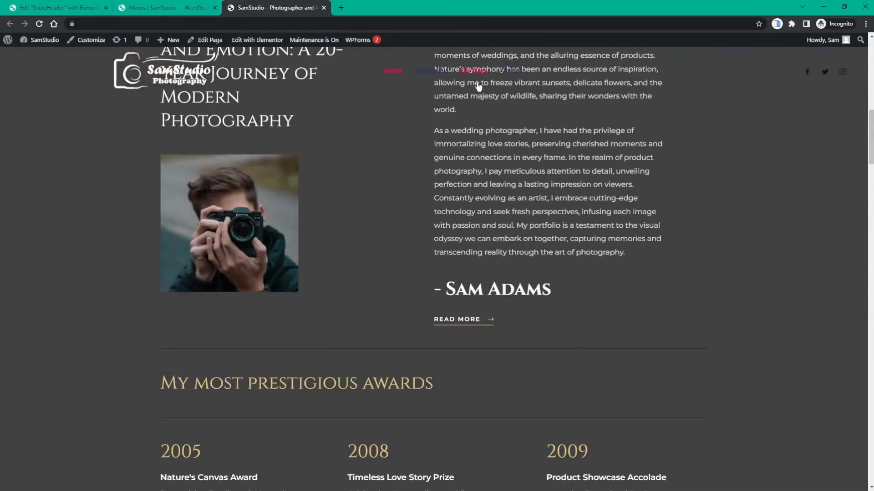
scroll(478, 86, "up", 3)
scroll(465, 97, "down", 2)
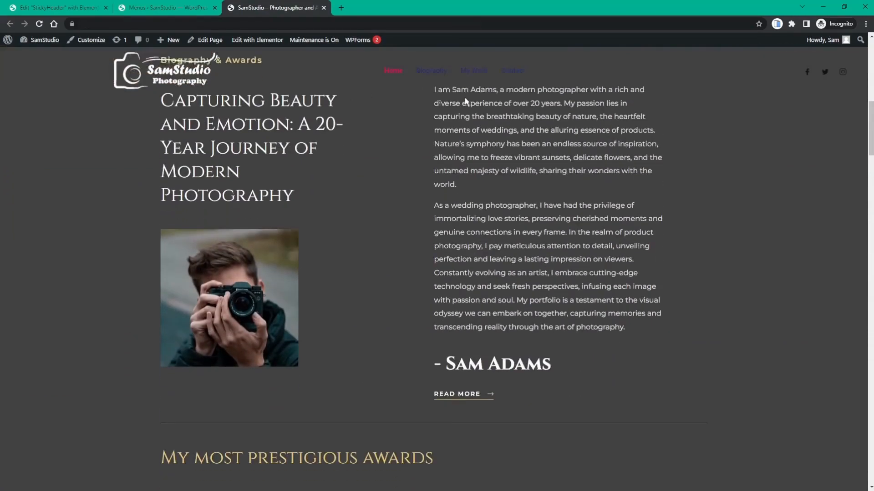
scroll(465, 97, "down", 8)
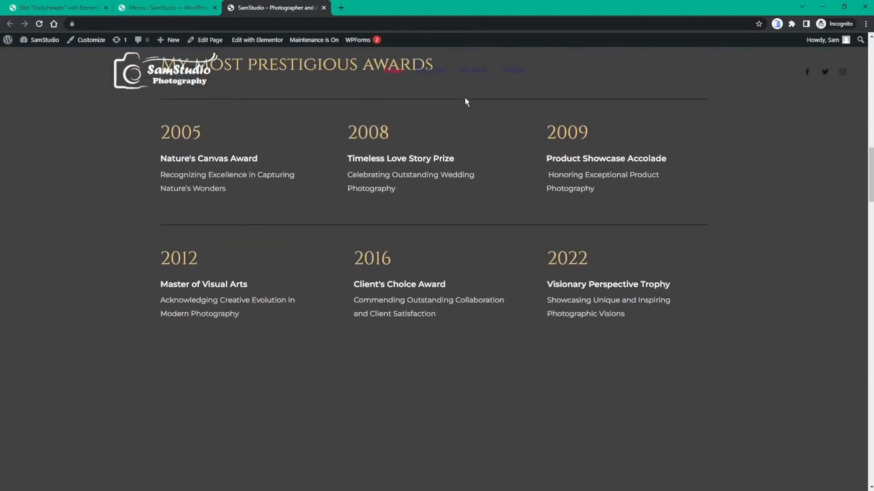
scroll(465, 102, "up", 1)
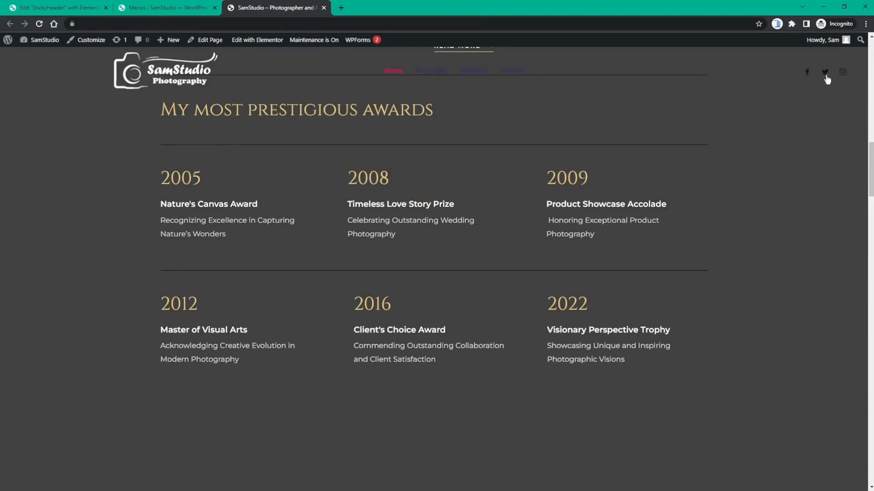
scroll(662, 112, "up", 8)
scroll(661, 113, "up", 10)
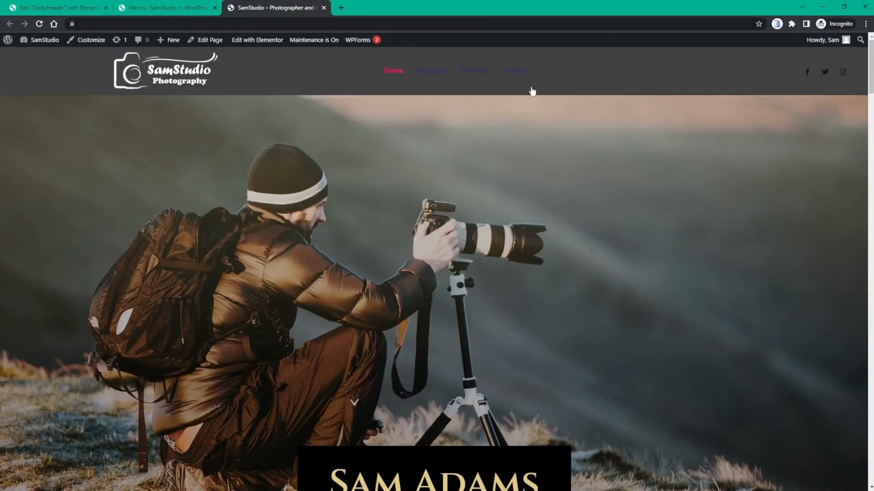
scroll(298, 78, "down", 8)
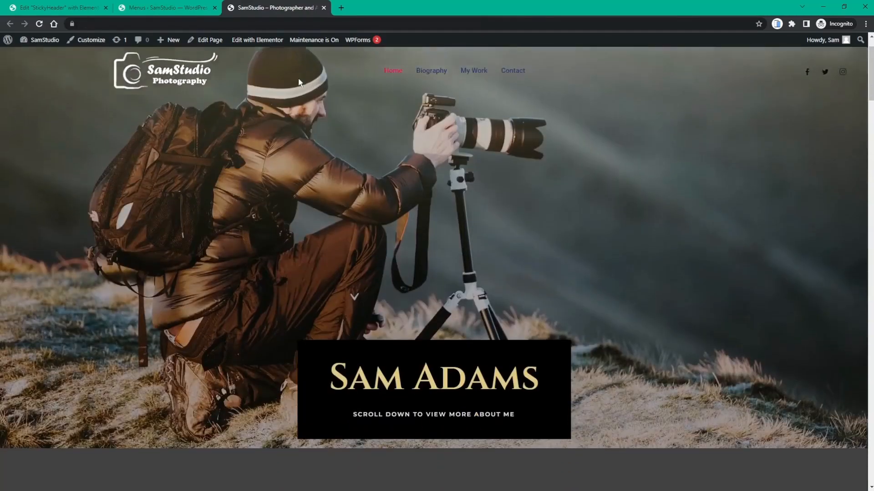
scroll(298, 78, "down", 7)
scroll(298, 80, "up", 15)
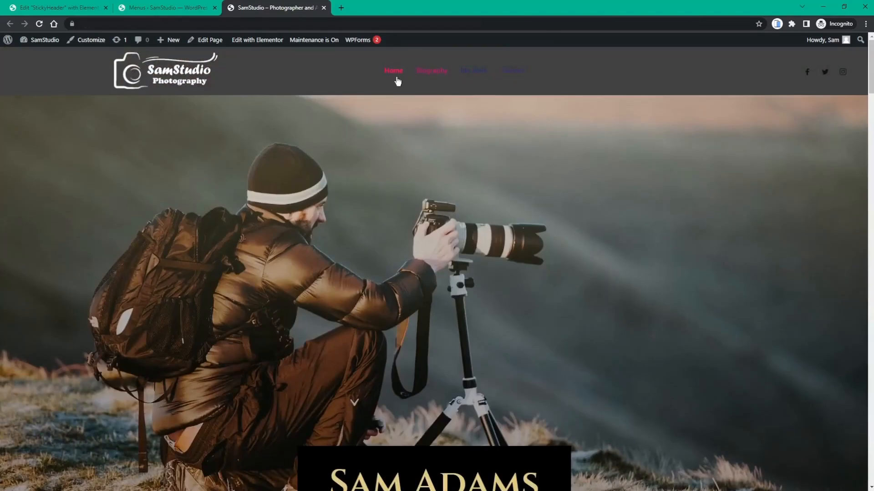
scroll(392, 87, "down", 8)
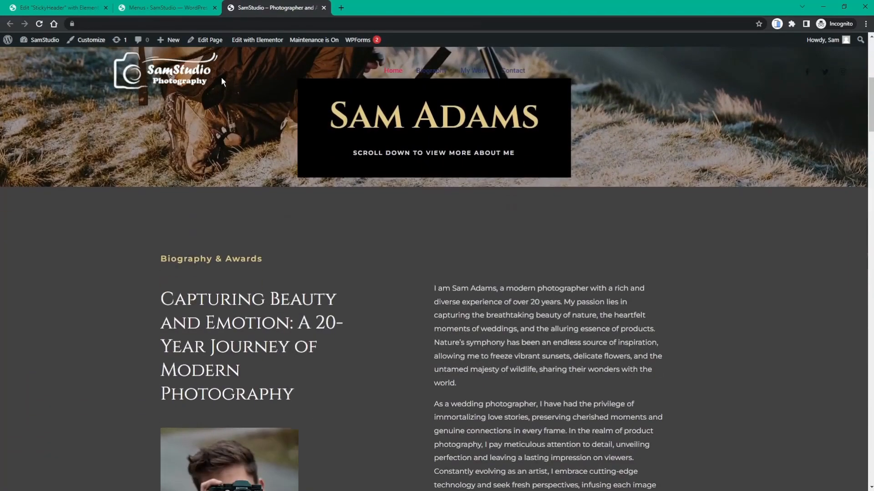
scroll(393, 169, "up", 8)
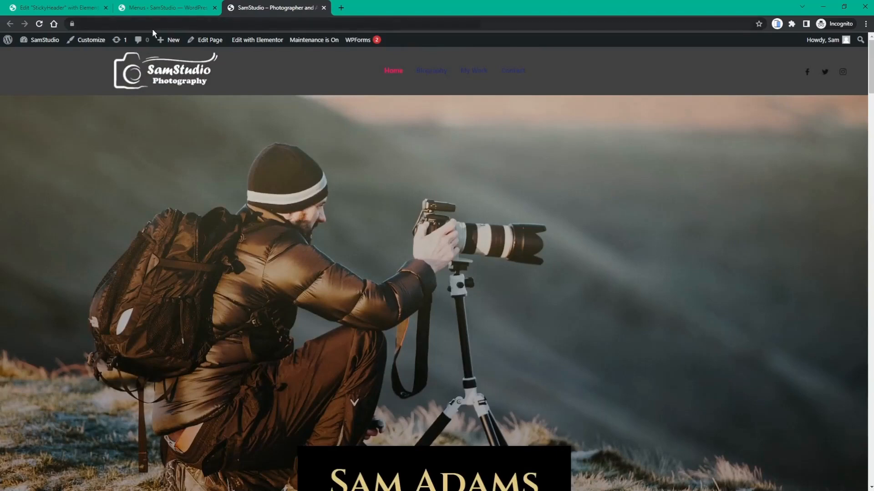
- Turn on Transparent Header in the StickyHeader section's Sticky Header Effects and update the template
left_click(45, 12)
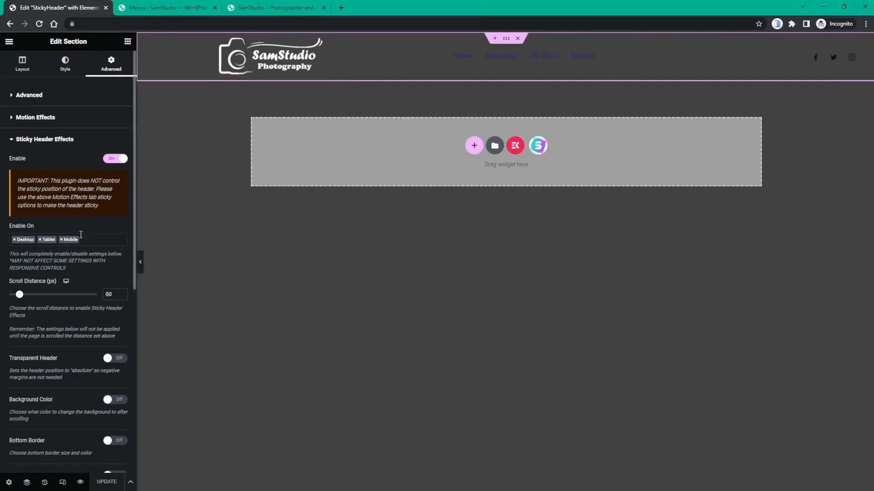
scroll(81, 235, "down", 1)
scroll(63, 266, "down", 1)
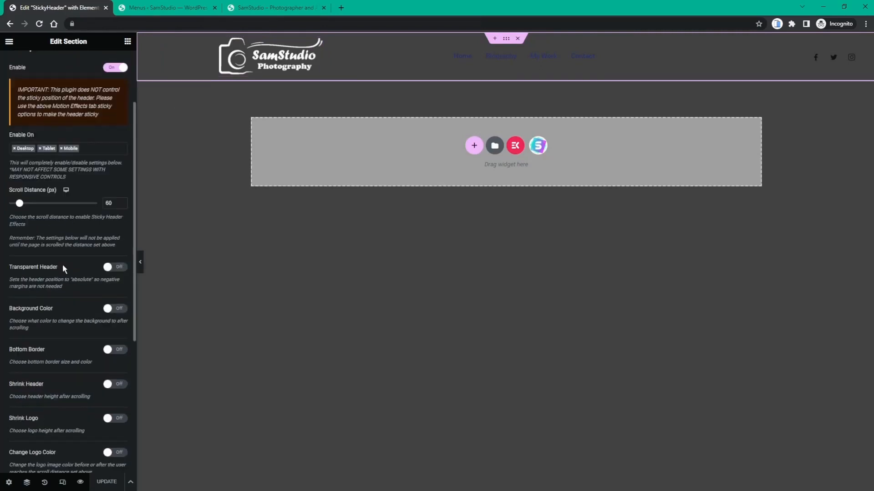
left_click(114, 270)
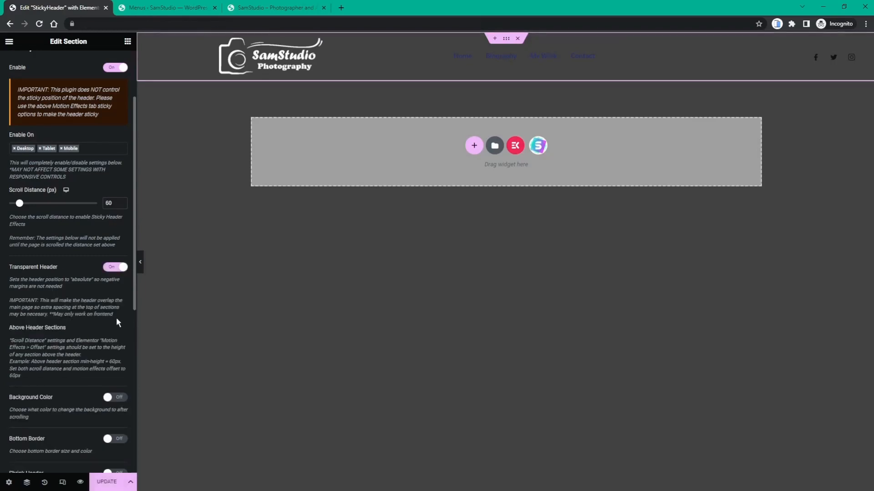
left_click(107, 482)
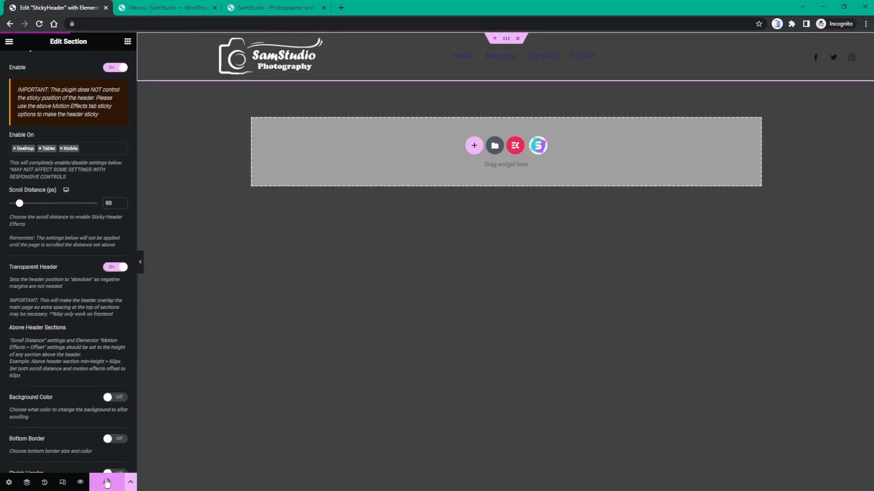
- Reload the live homepage and examine how the transparent header overlaps the hero image and the content below it
left_click(294, 9)
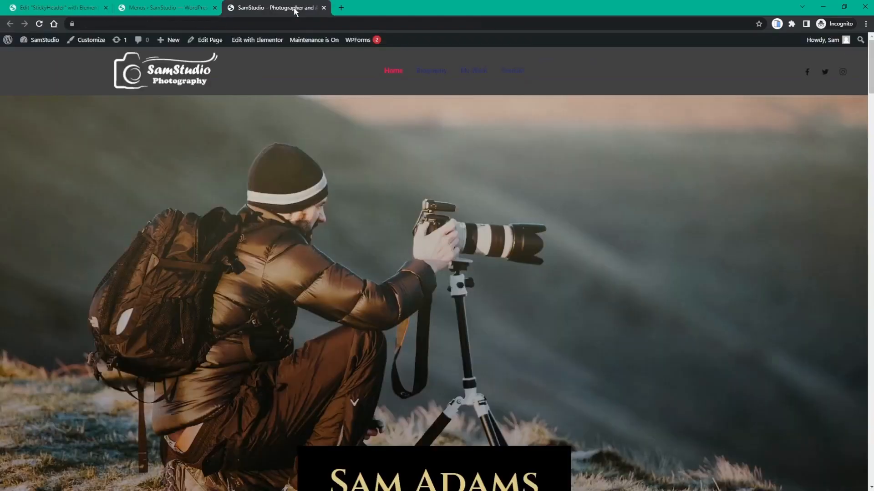
left_click(39, 24)
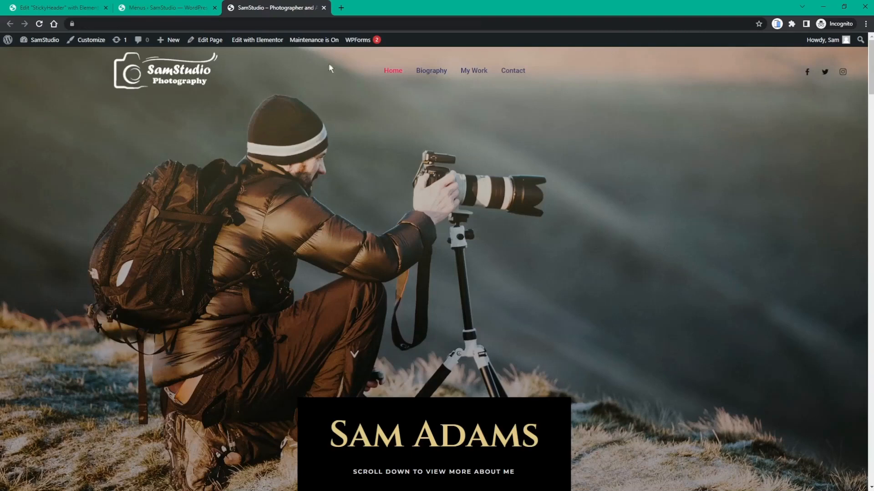
scroll(219, 91, "down", 3)
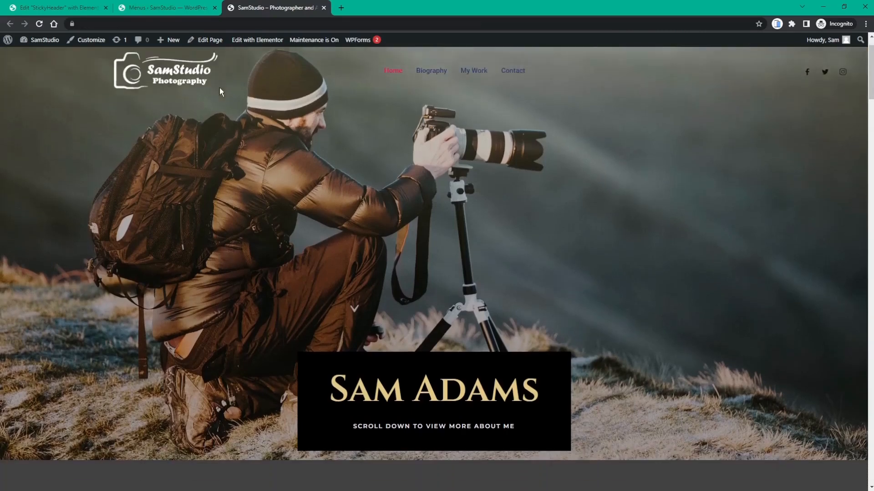
scroll(220, 91, "up", 2)
scroll(220, 91, "down", 10)
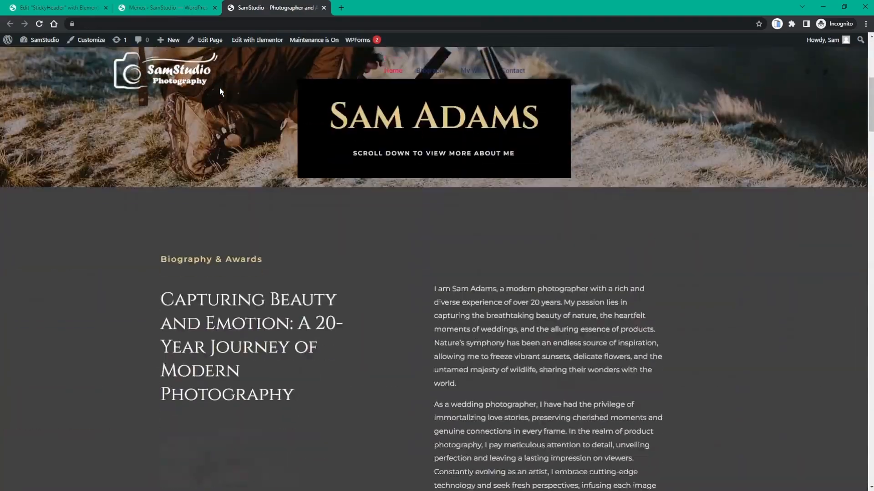
scroll(220, 87, "up", 12)
scroll(214, 91, "down", 4)
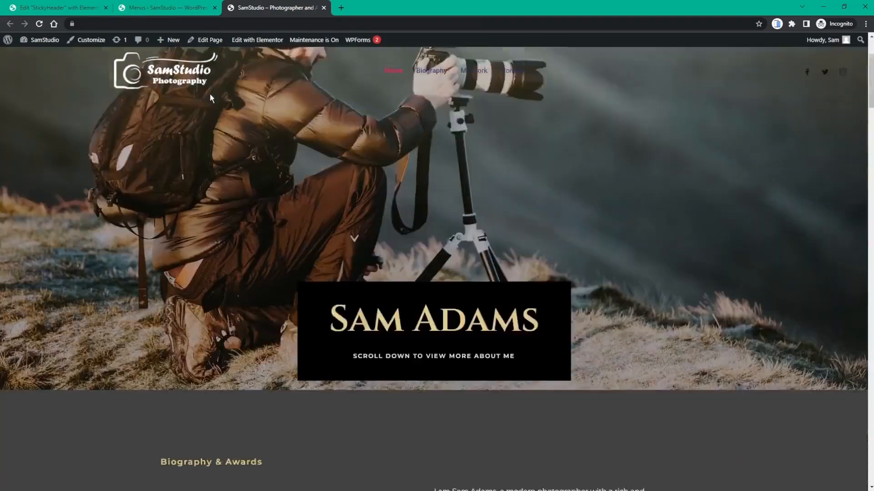
scroll(465, 72, "up", 5)
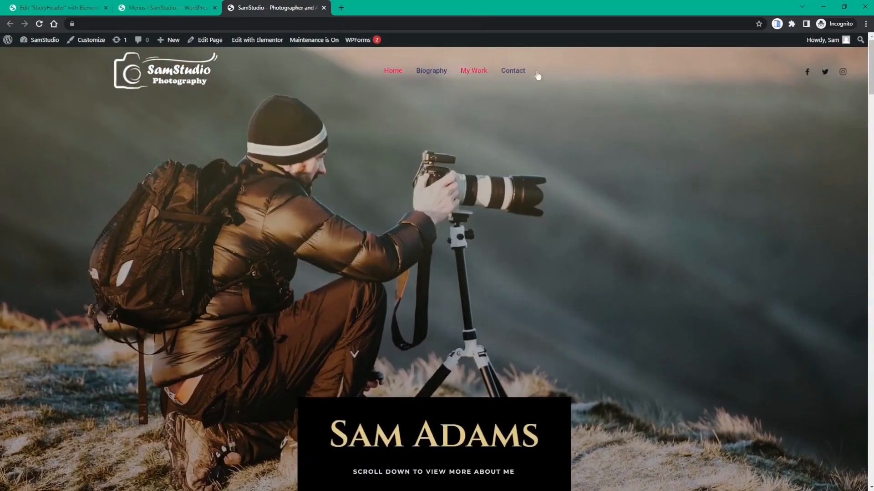
scroll(497, 72, "down", 4)
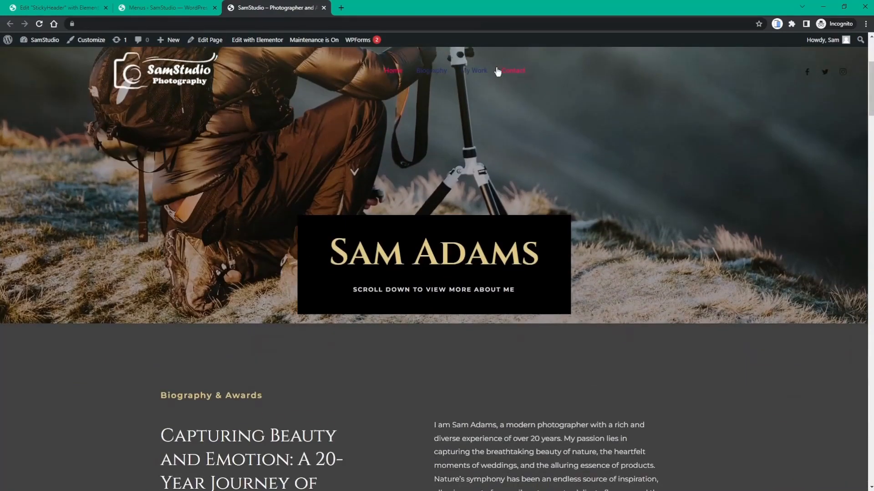
scroll(497, 72, "up", 4)
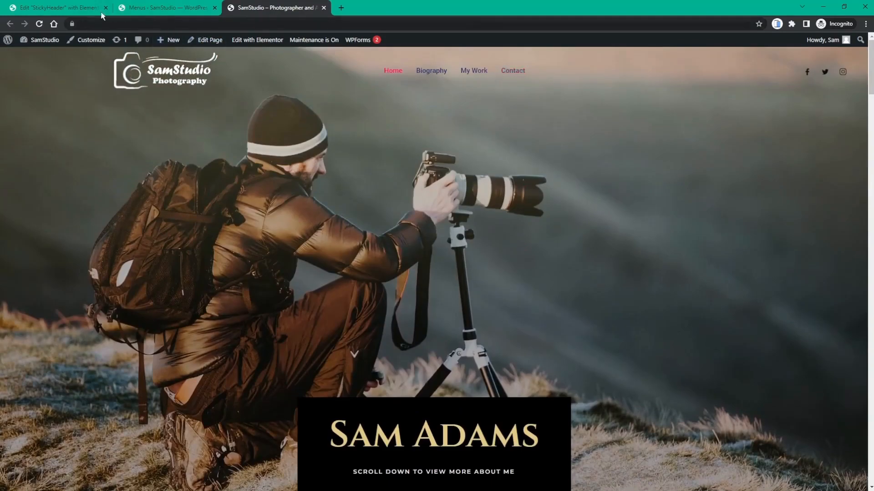
- Turn on the after-scroll Background Color in the StickyHeader section's Sticky Header Effects
left_click(47, 14)
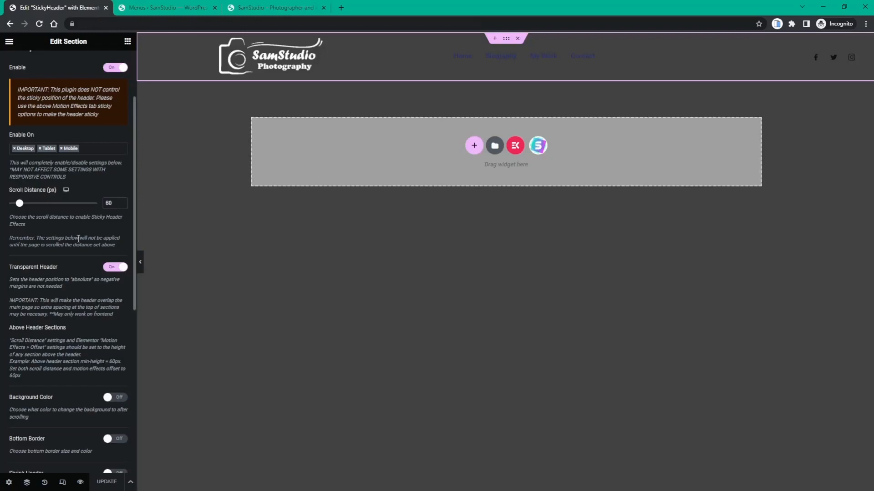
scroll(66, 263, "down", 2)
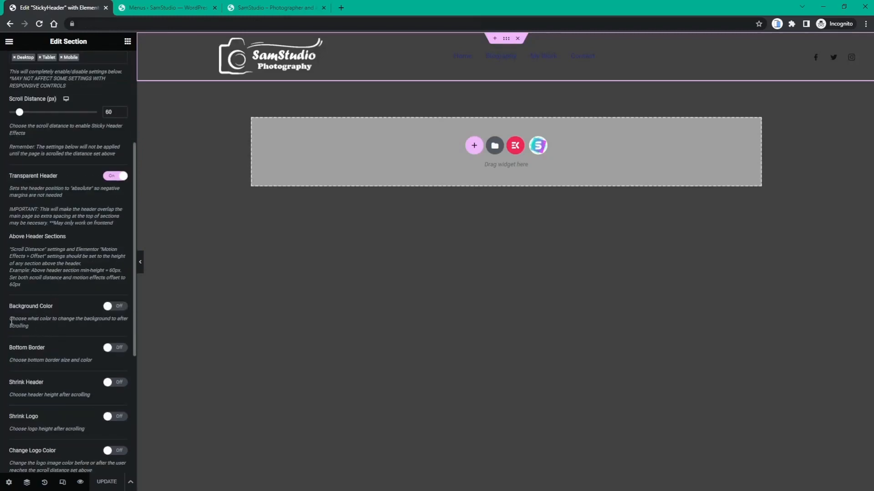
key("ctrl+plus")
key("ctrl+plus")
scroll(14, 324, "down", 5)
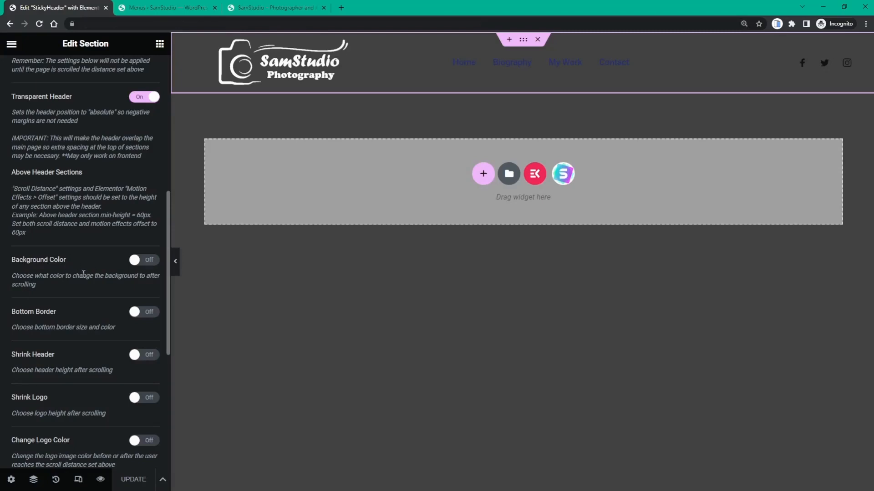
left_click(144, 261)
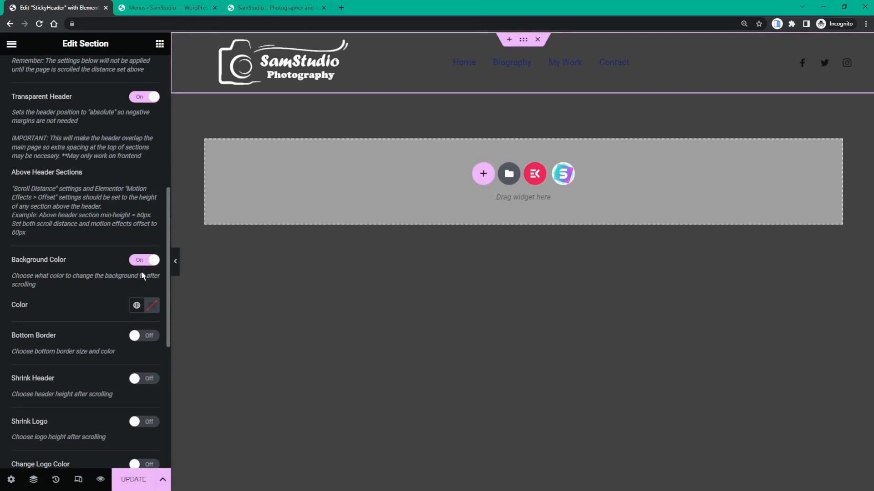
- Choose black from the global colors as the header's after-scroll background color
left_click(150, 308)
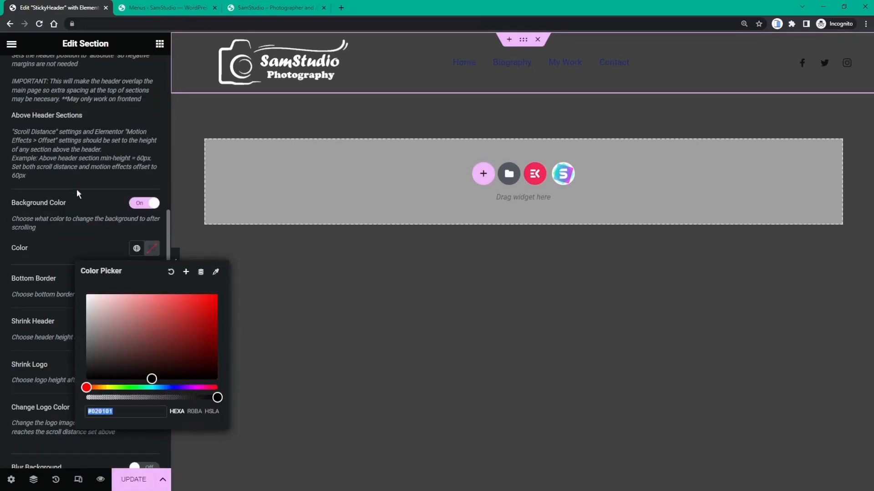
left_click(108, 253)
left_click(137, 250)
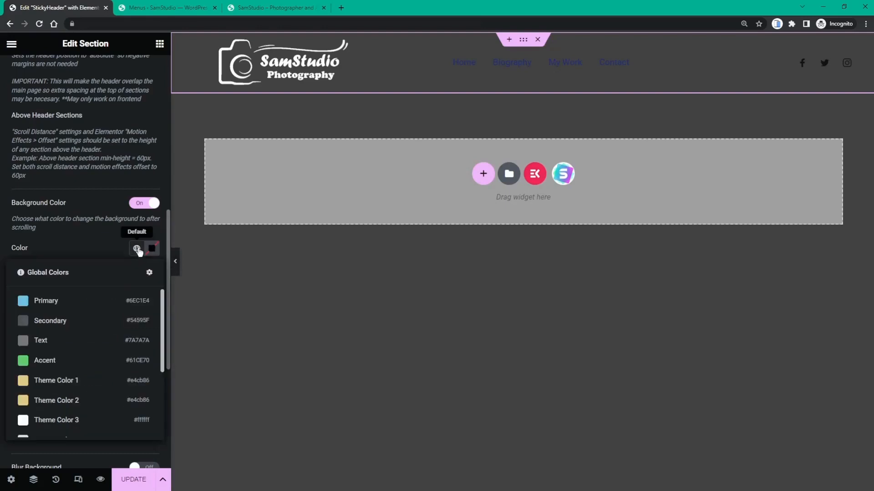
- Check on the live SamStudio homepage how the transparent header looks over the hero image while scrolling
left_click(257, 10)
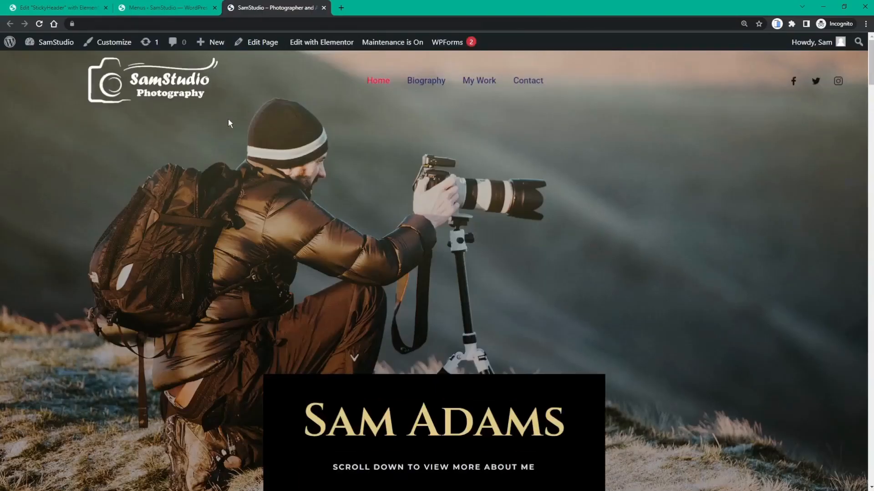
scroll(228, 119, "down", 3)
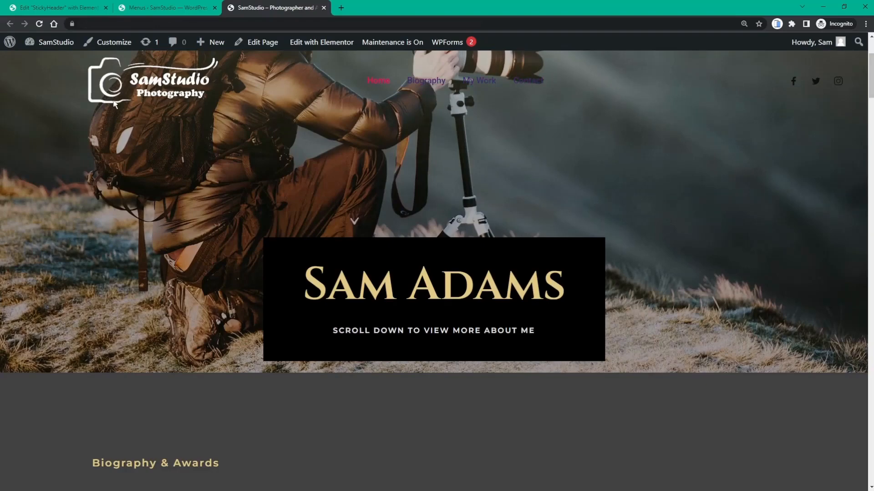
scroll(114, 103, "up", 3)
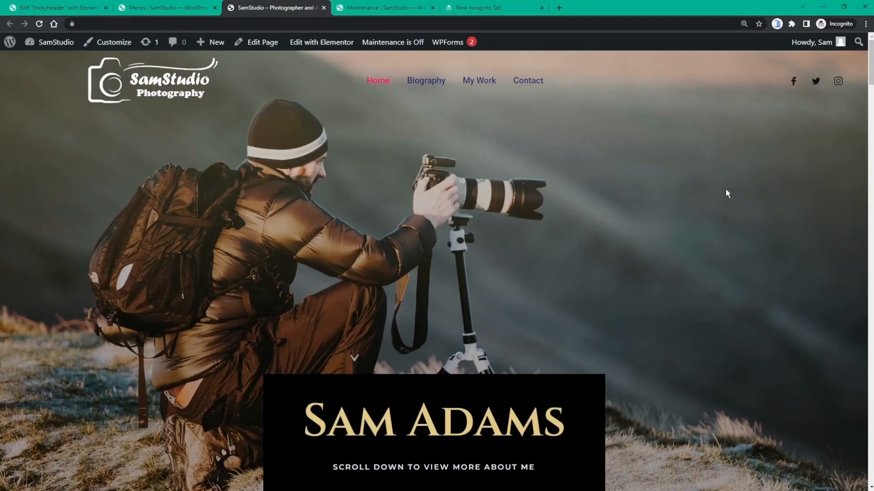
- Set the StickyHeader section's after-scroll background color to #3E3737 and update the template
left_click(60, 13)
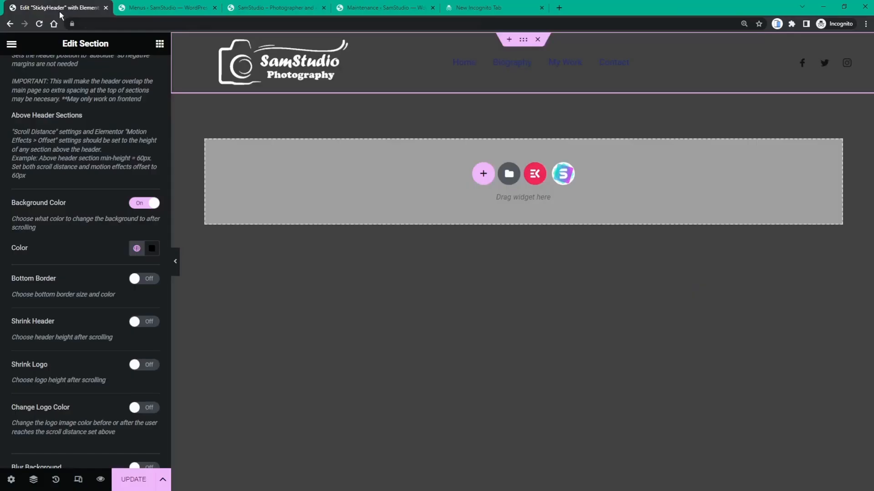
left_click(152, 251)
key("ctrl+f")
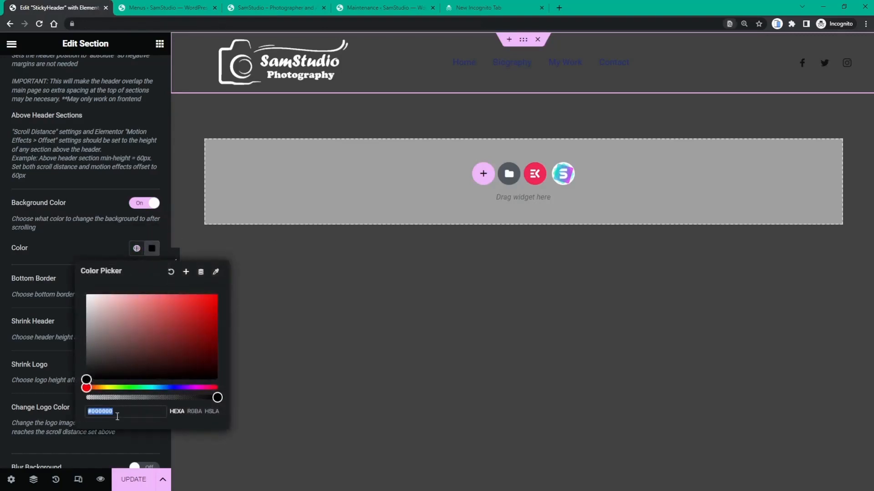
left_click_drag(119, 414, 72, 411)
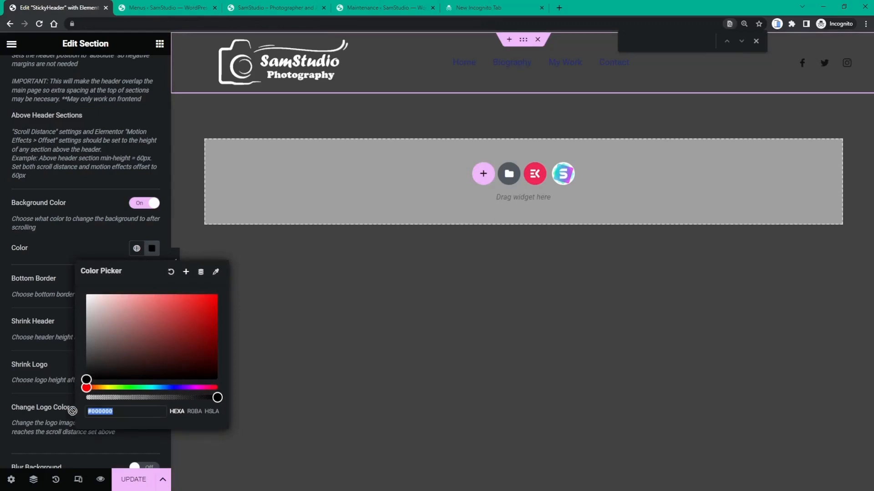
type("#3E3737")
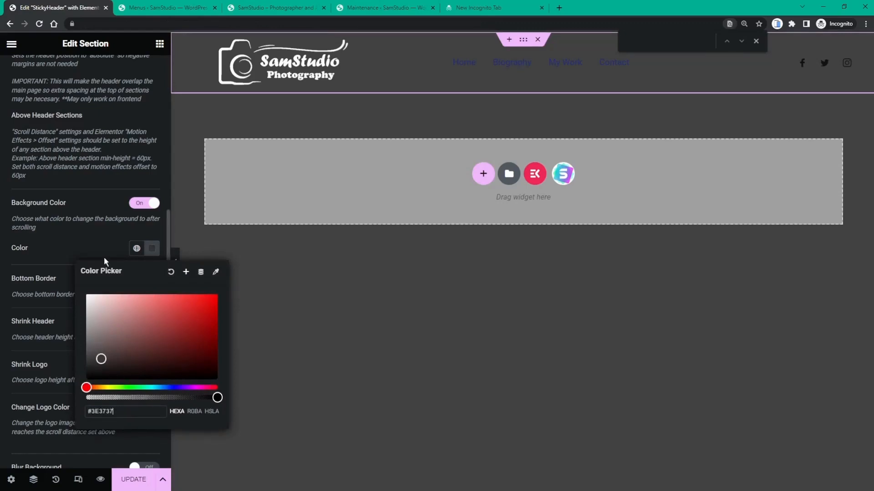
left_click(109, 244)
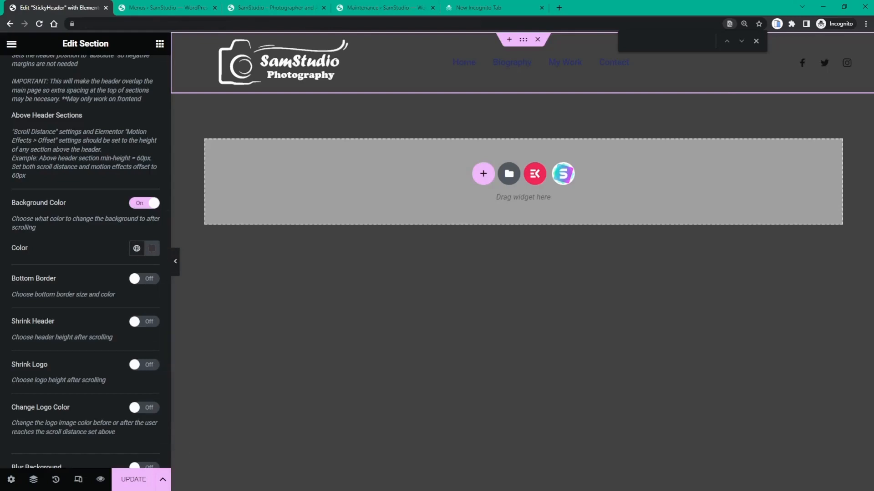
left_click(135, 480)
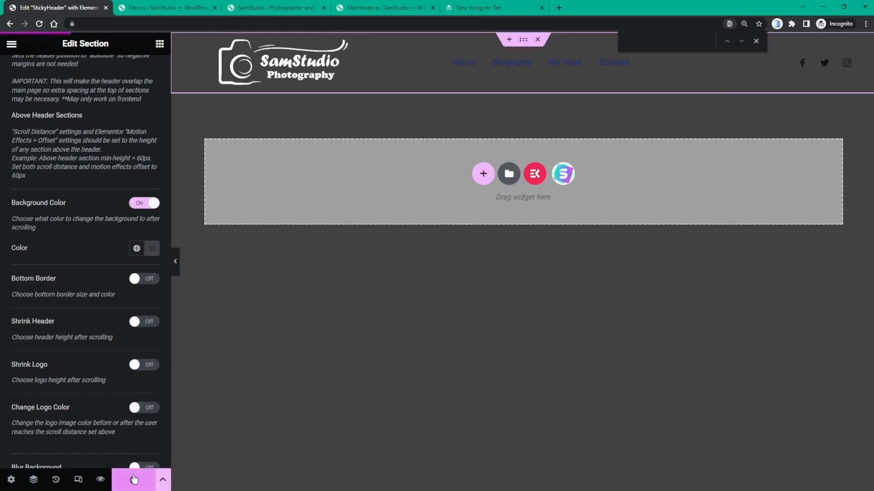
- Reload the live homepage and examine the header's background at the page top and over the content further down
left_click(262, 7)
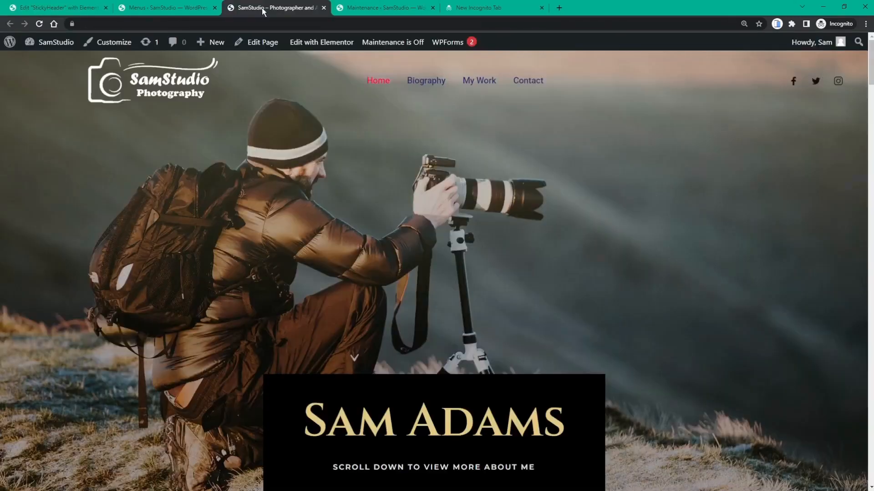
left_click(39, 24)
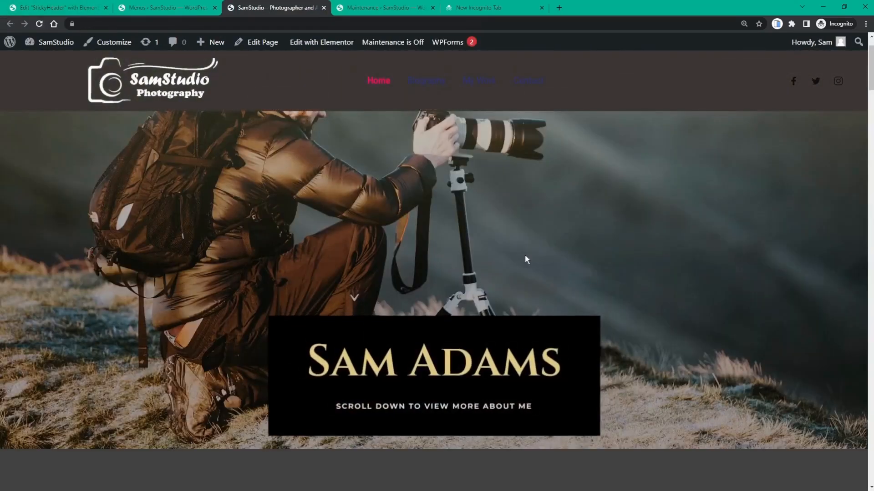
scroll(510, 203, "down", 1)
scroll(510, 197, "up", 1)
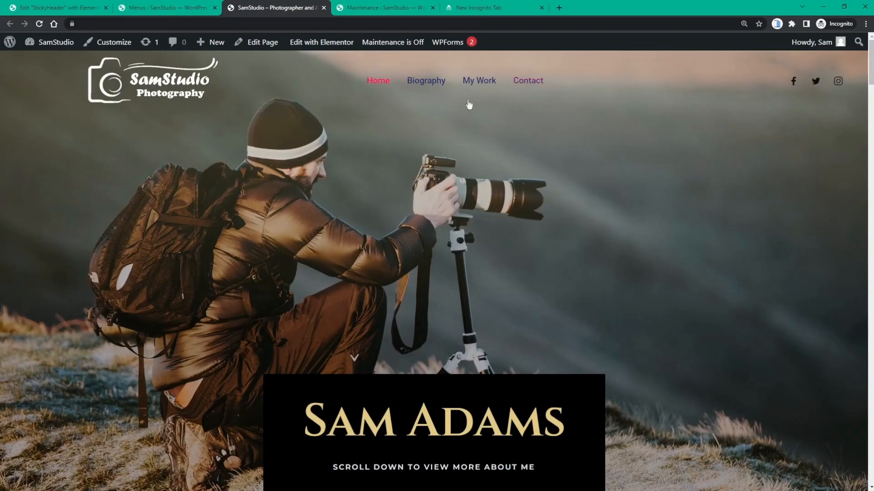
scroll(323, 95, "down", 1)
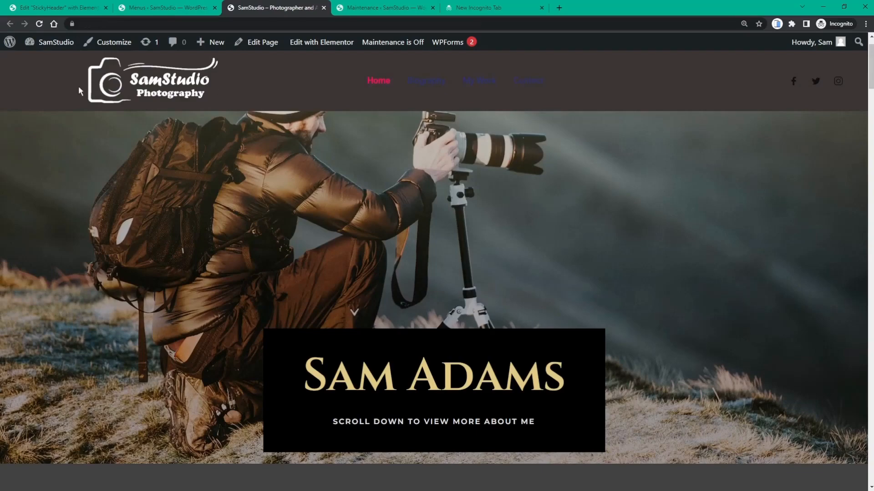
scroll(315, 84, "down", 2)
scroll(313, 80, "down", 10)
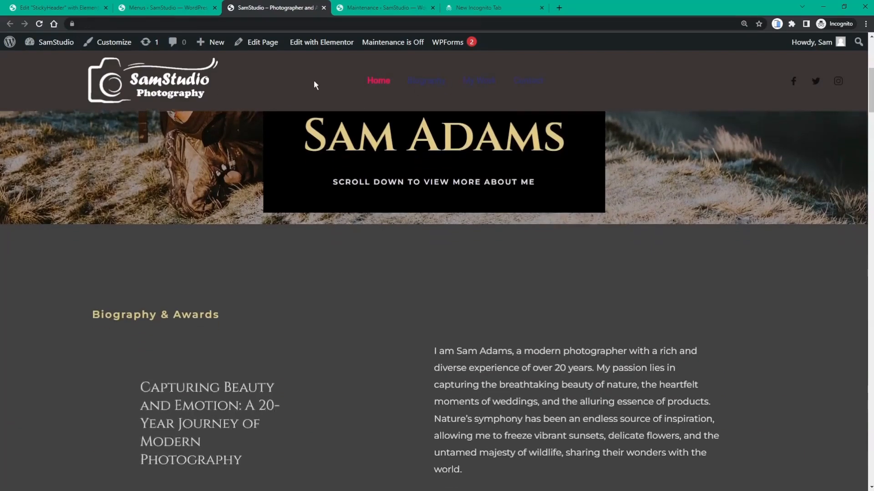
scroll(338, 160, "down", 9)
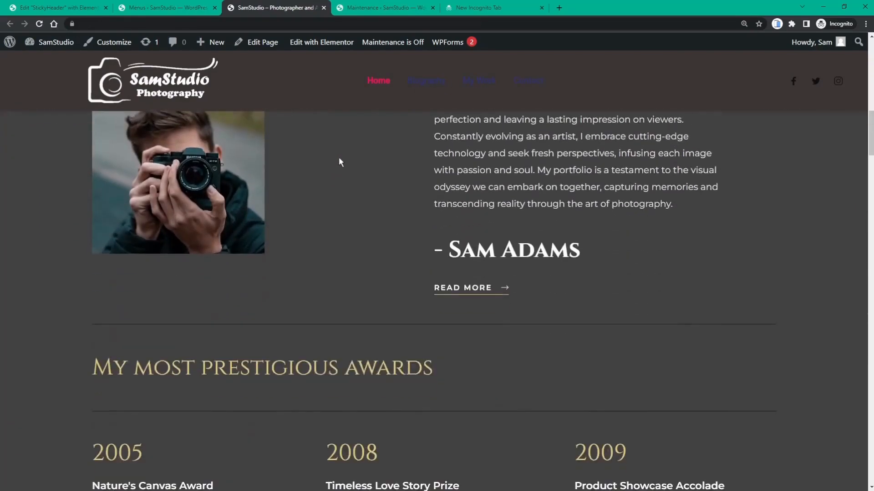
scroll(338, 160, "up", 1)
scroll(339, 158, "up", 15)
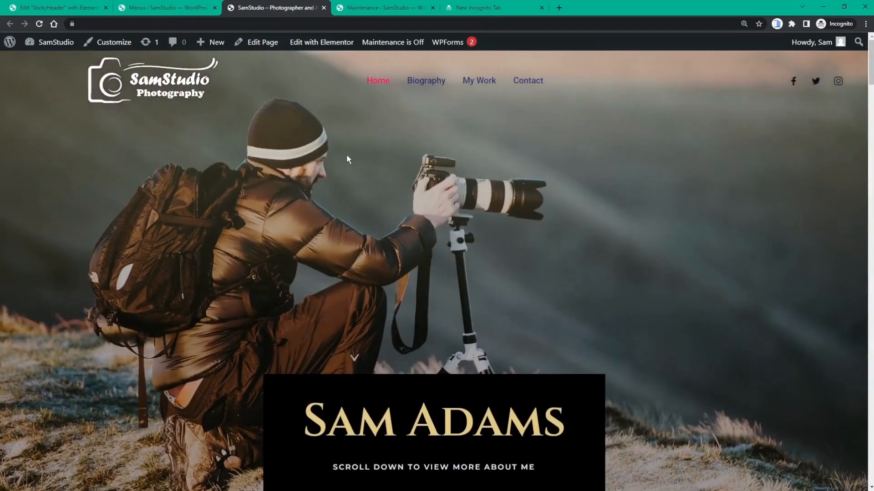
scroll(347, 159, "down", 4)
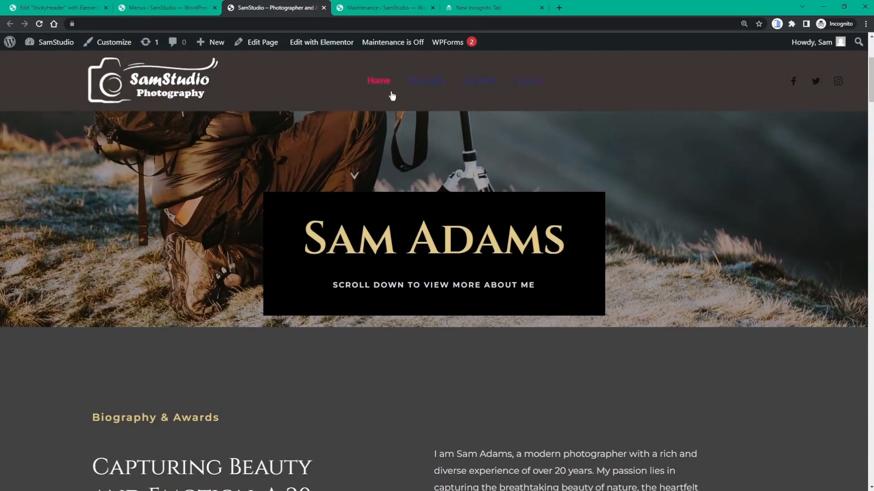
scroll(560, 104, "up", 4)
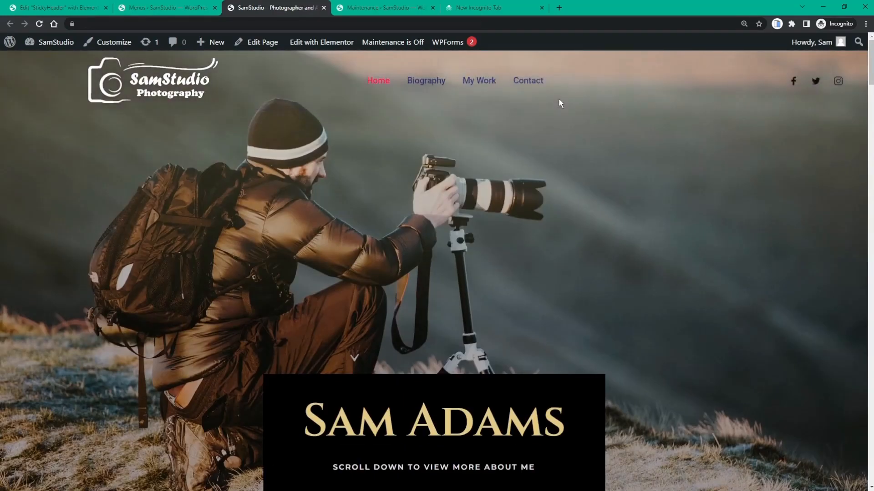
scroll(560, 103, "down", 8)
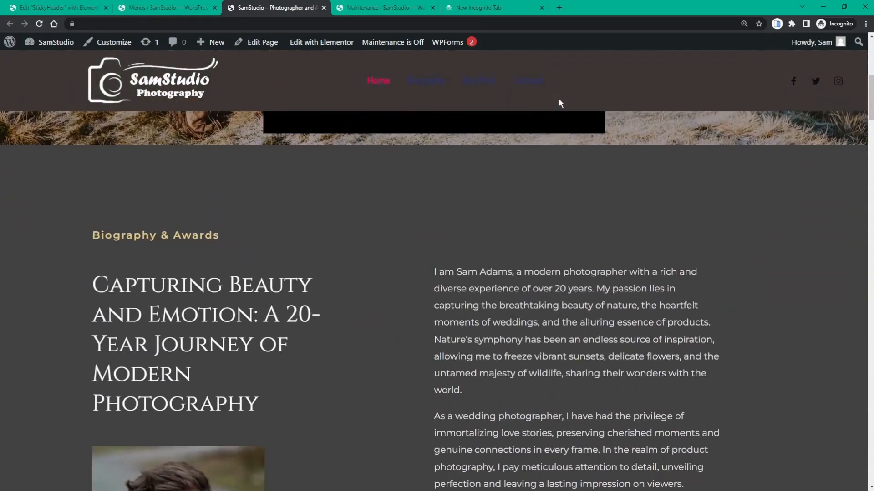
- Go to Home from the sticky menu and examine the header's transition between transparent and colored background while scrolling
left_click(377, 91)
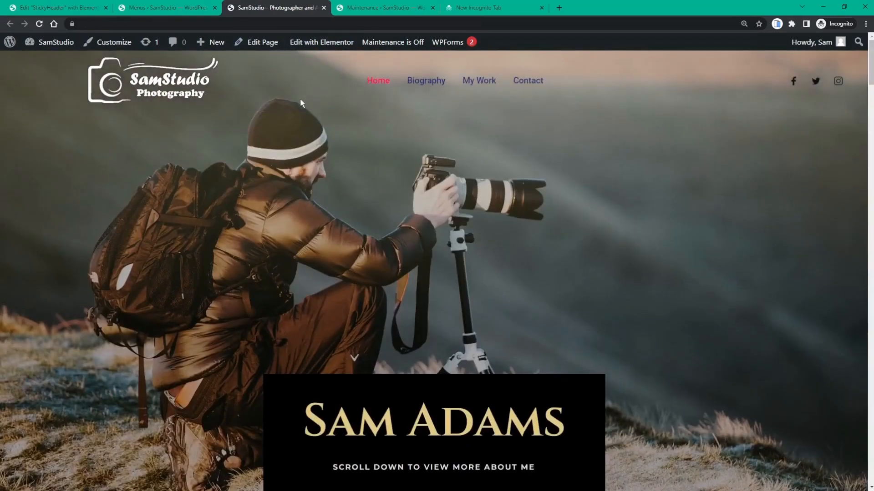
scroll(299, 98, "down", 2)
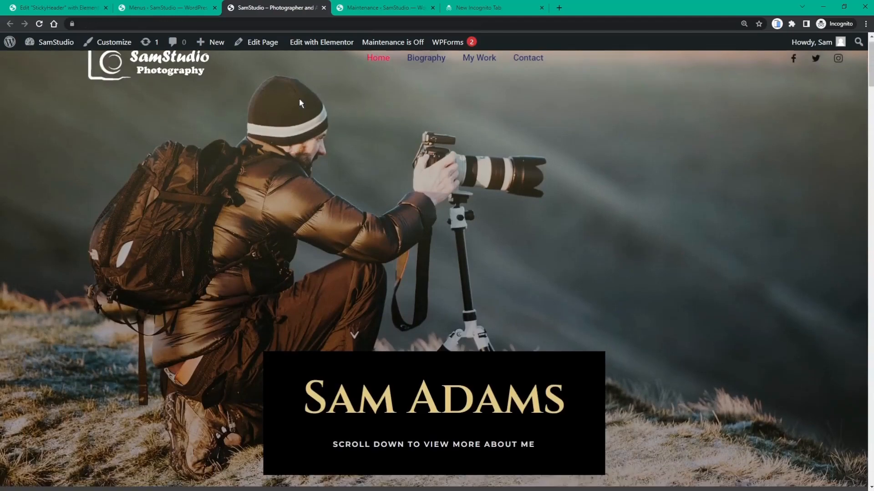
scroll(299, 98, "up", 2)
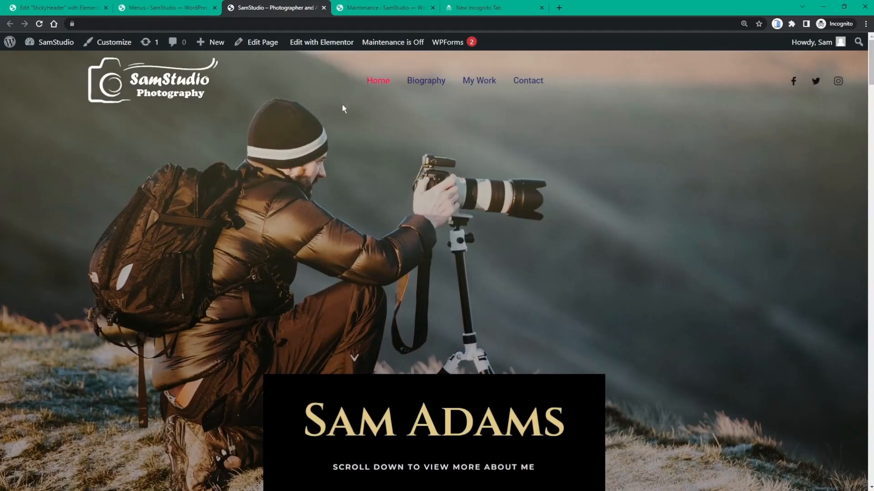
scroll(342, 106, "down", 7)
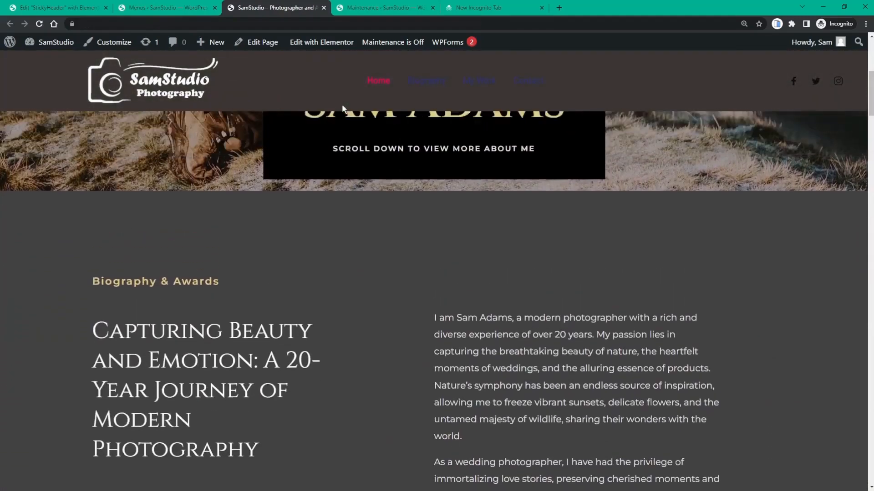
scroll(342, 106, "up", 7)
scroll(342, 106, "down", 6)
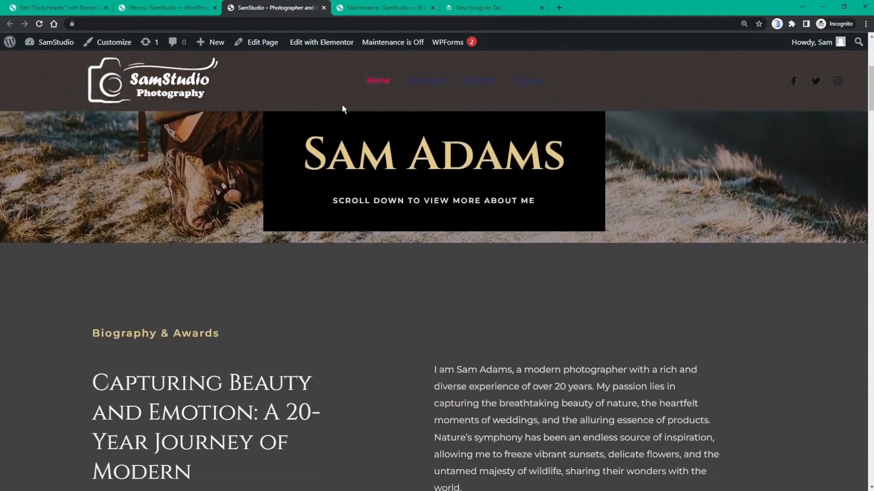
scroll(342, 104, "down", 8)
scroll(342, 105, "up", 5)
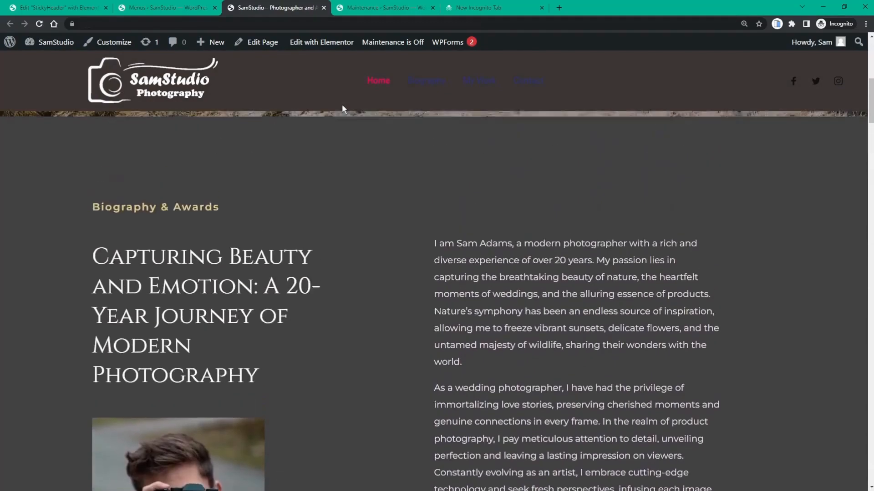
scroll(343, 105, "up", 7)
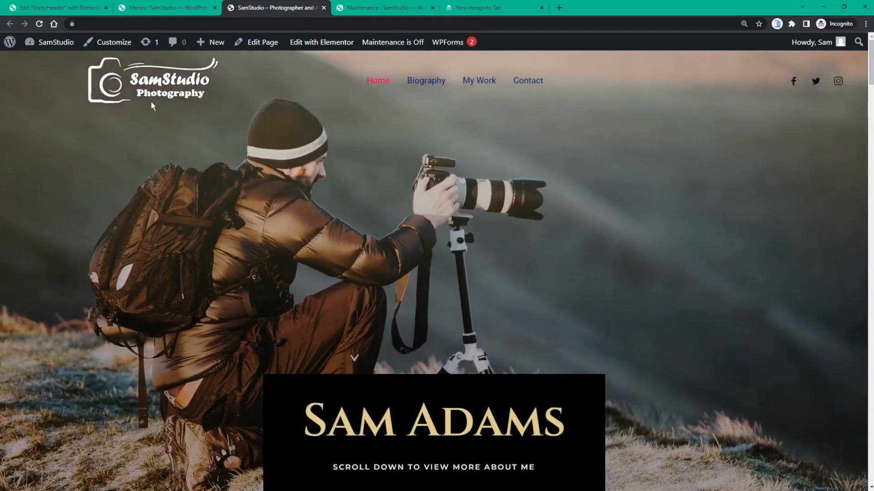
- Return to the StickyHeader editor and set the nav menu's normal item text color to the global Theme Color 3 (#ffffff)
left_click(44, 8)
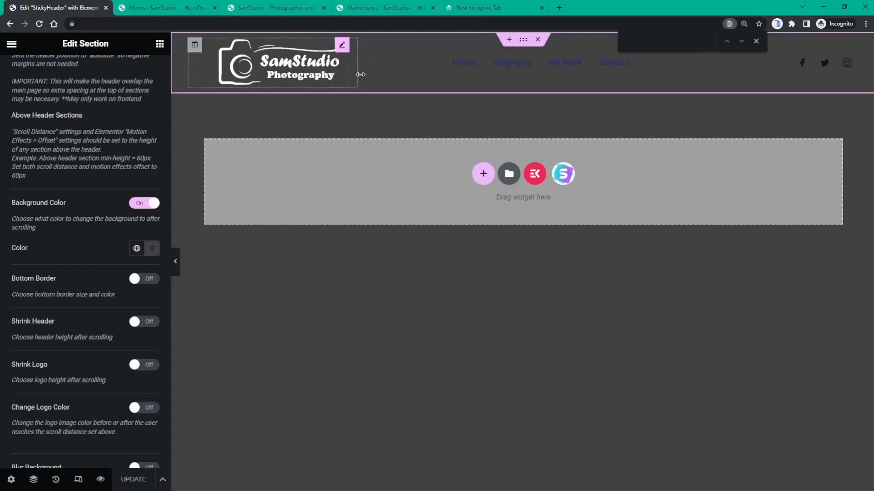
left_click(754, 42)
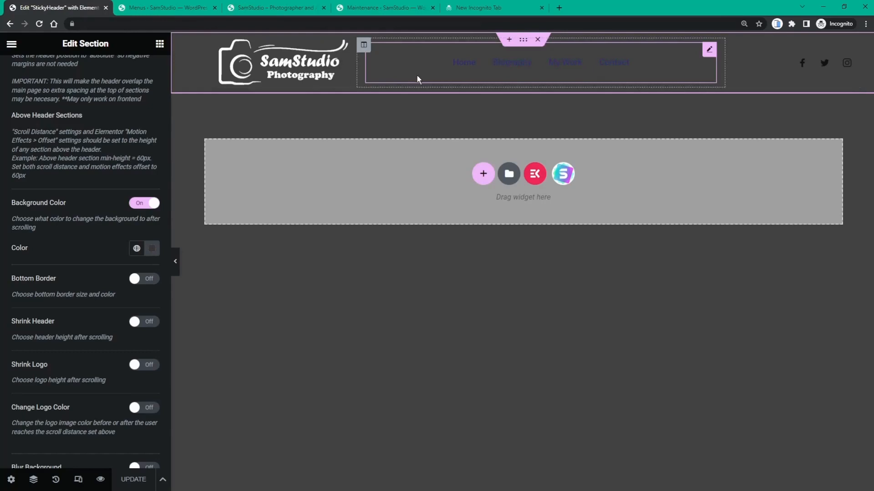
left_click(710, 50)
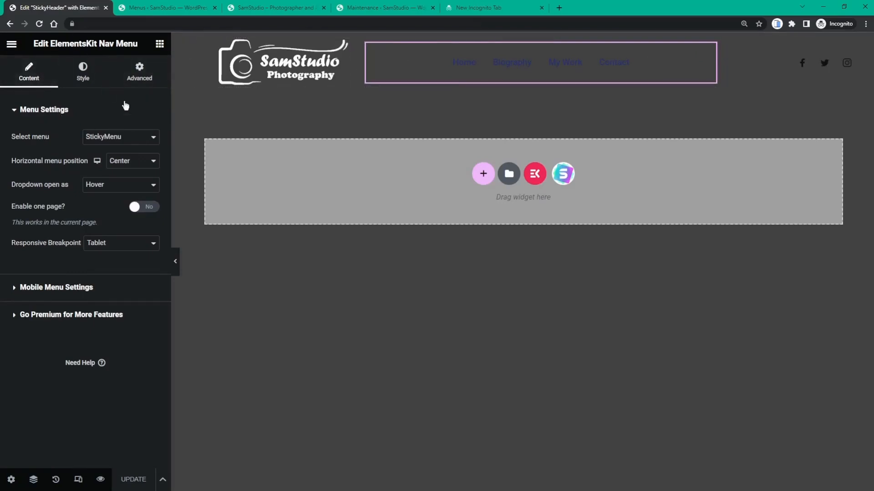
left_click(90, 81)
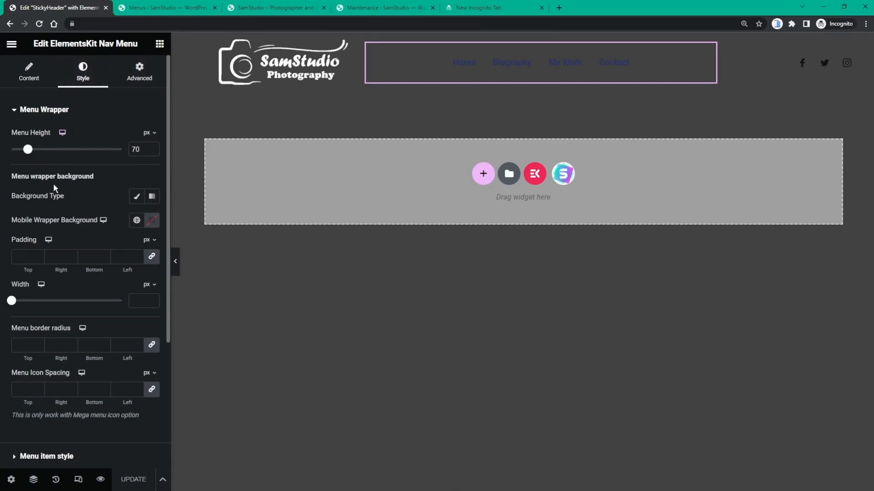
scroll(60, 283, "down", 4)
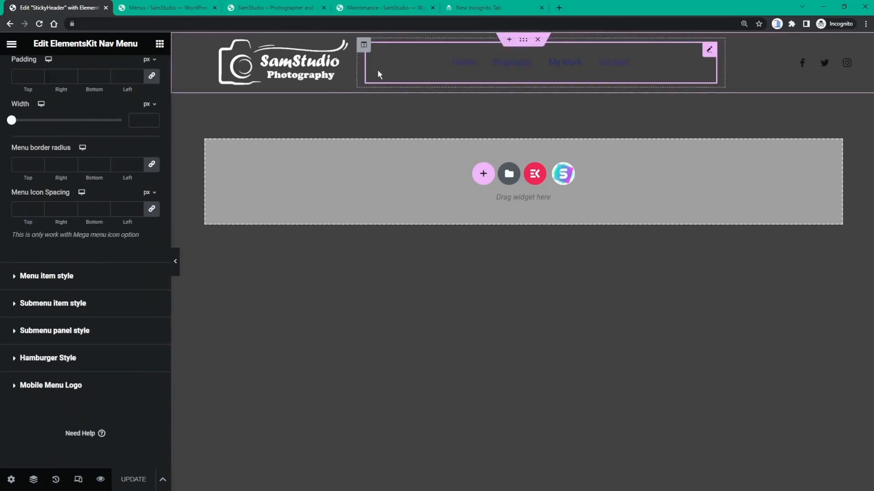
left_click(16, 282)
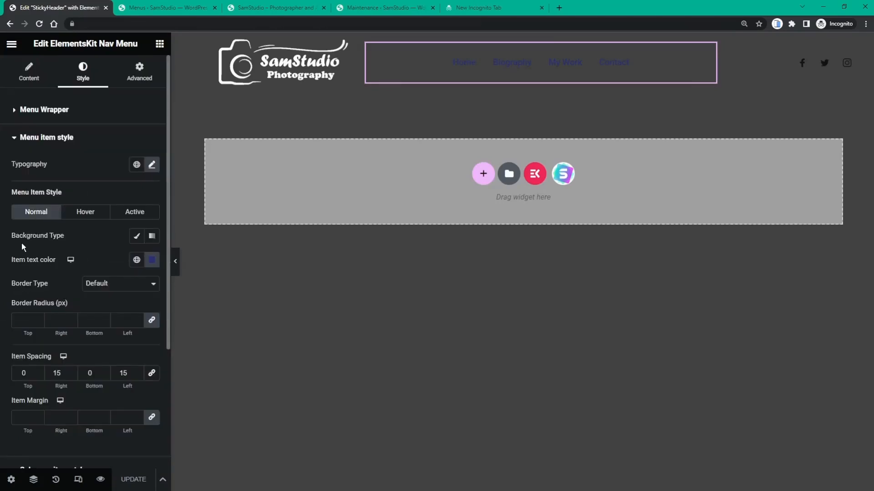
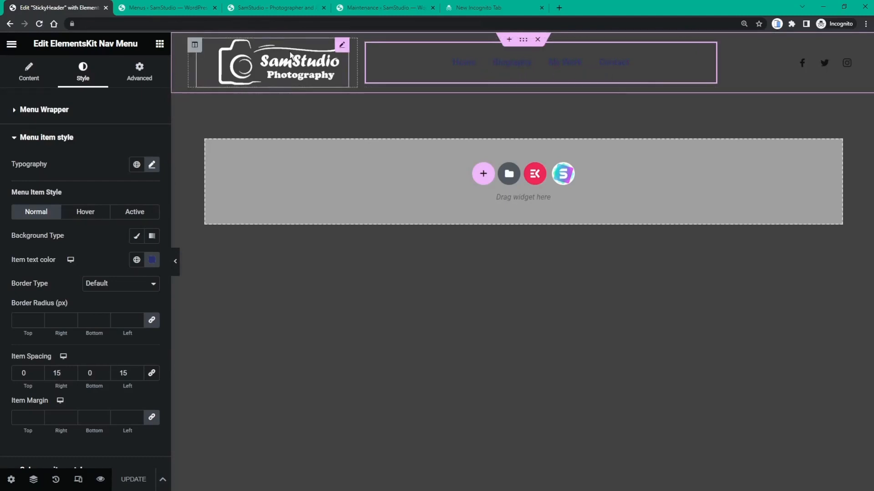
scroll(103, 253, "down", 3)
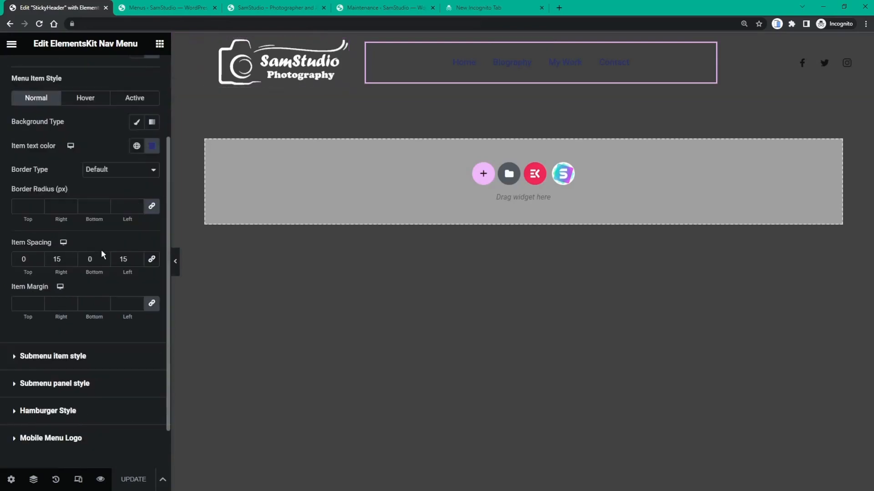
scroll(101, 249, "up", 3)
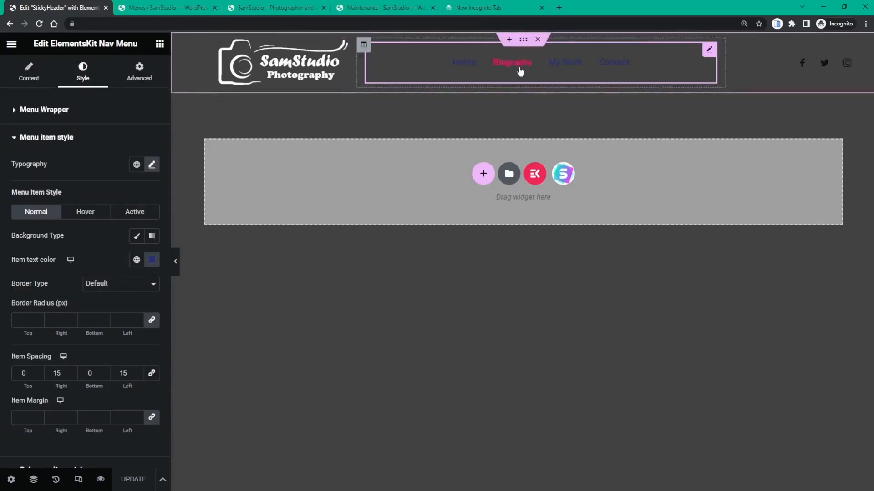
left_click(138, 262)
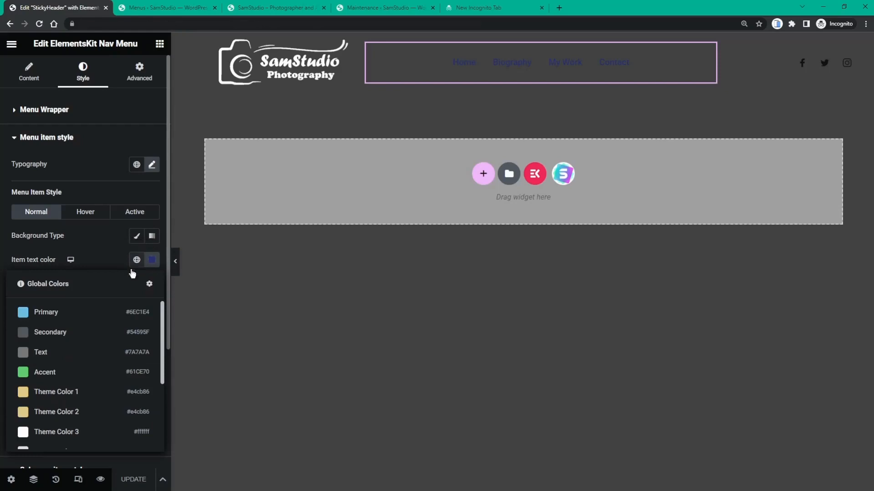
scroll(82, 350, "down", 3)
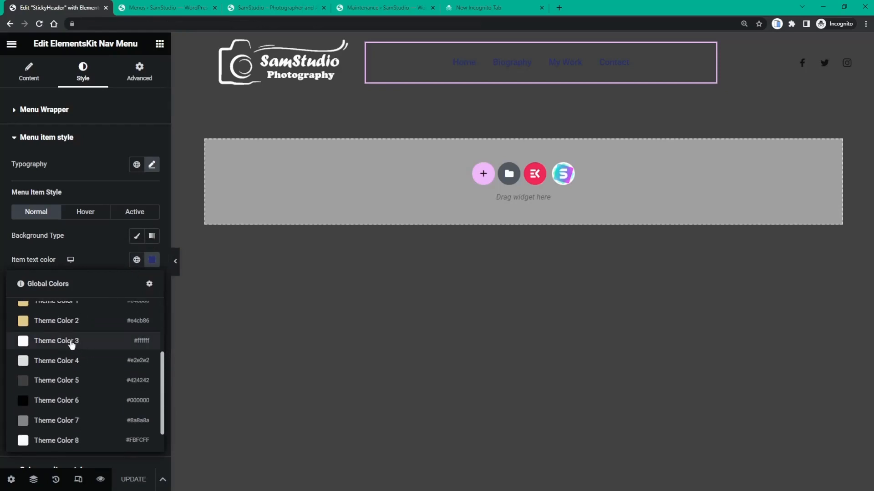
left_click(127, 342)
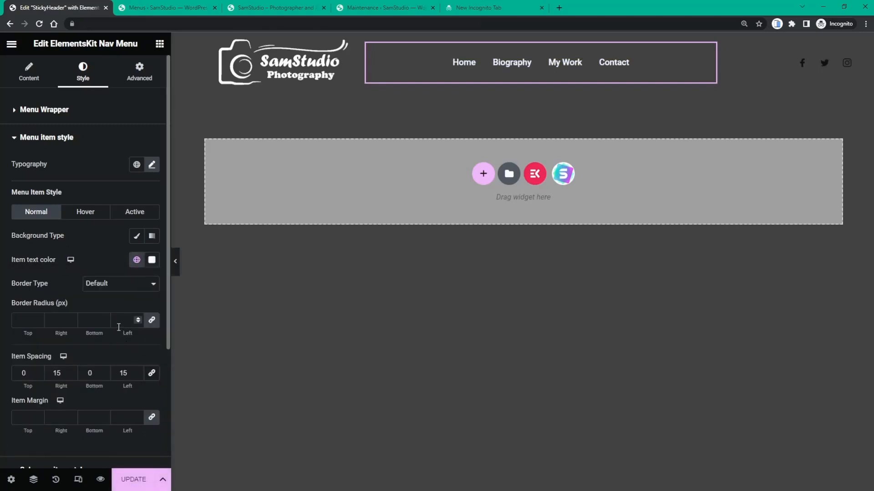
- Set the nav menu's hover and active item text colors to the global Theme Color 1 (#e4cb86)
left_click(79, 213)
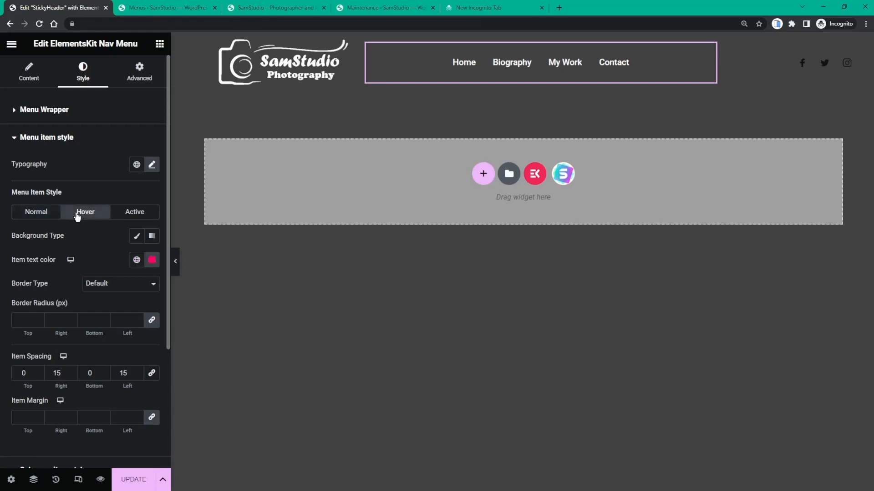
left_click(137, 261)
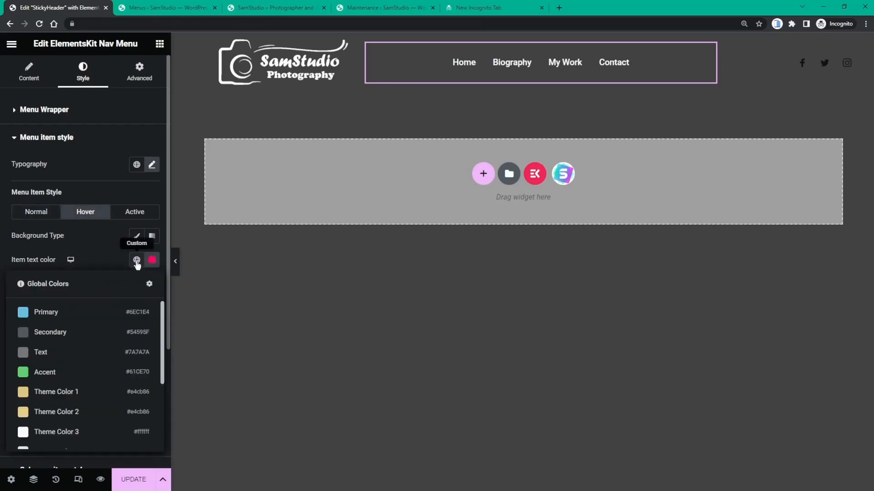
left_click(79, 392)
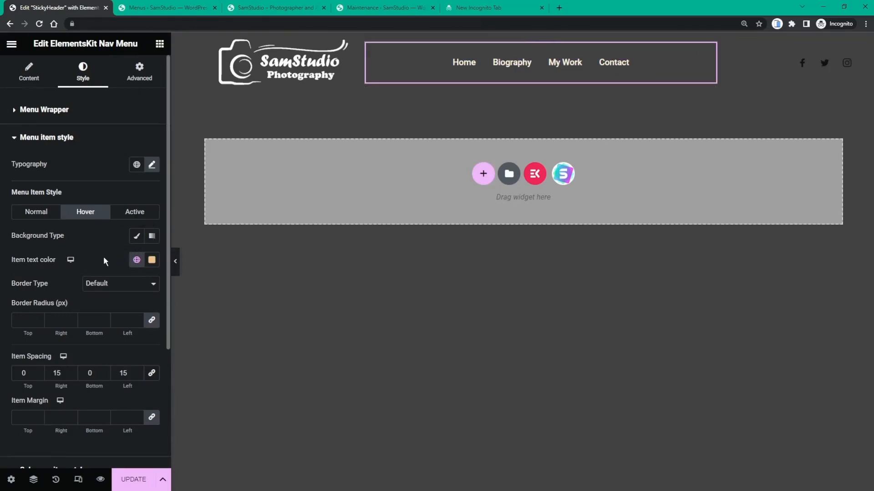
left_click(130, 214)
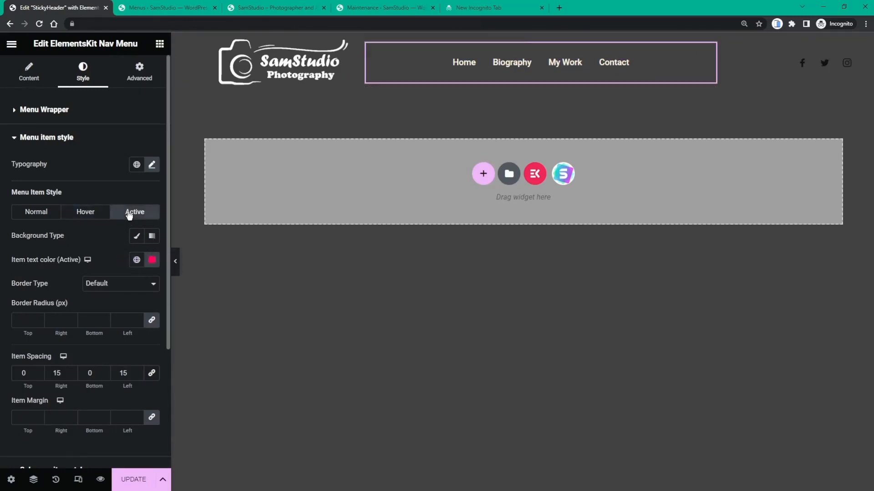
left_click(136, 260)
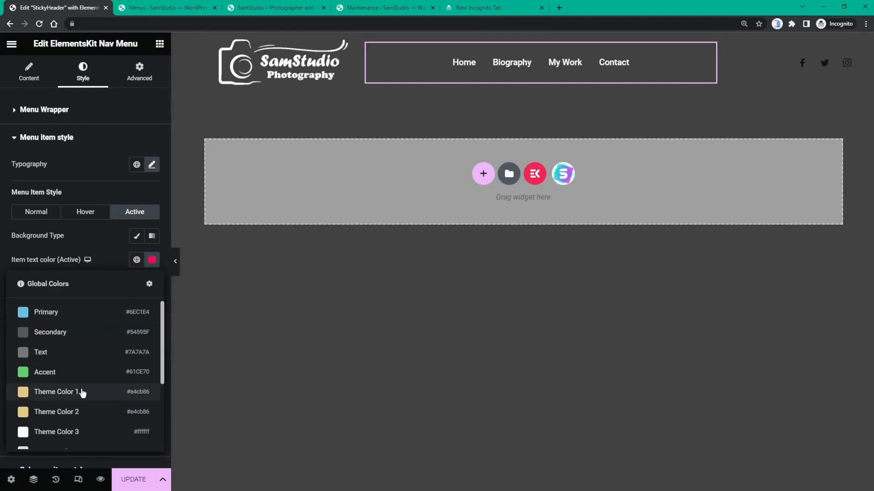
left_click(54, 392)
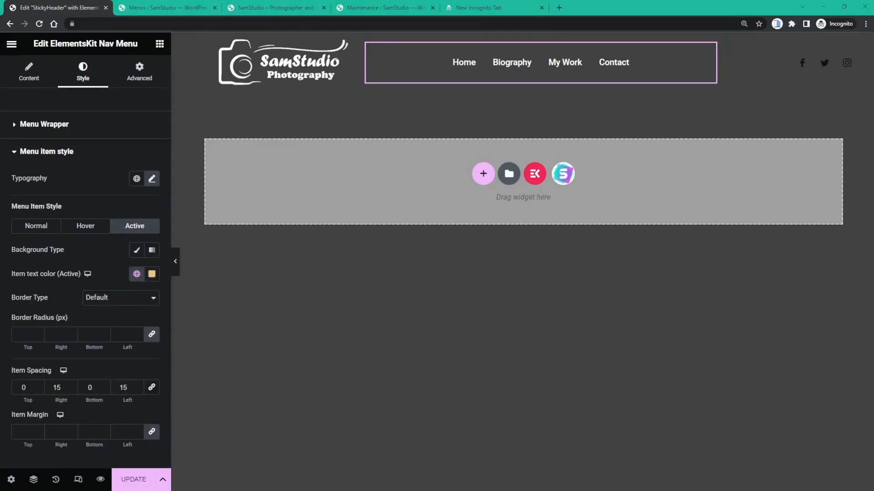
left_click(558, 287)
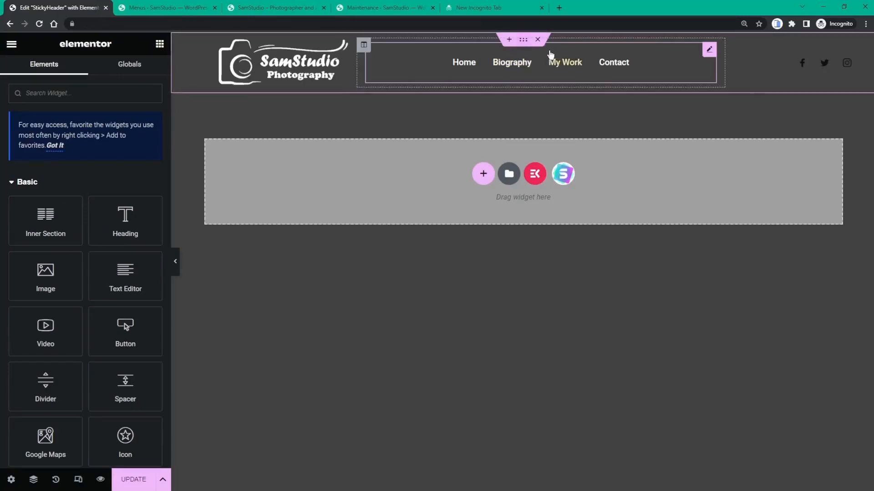
- Set the font family of the nav menu items to Montserrat in their typography settings
left_click(708, 51)
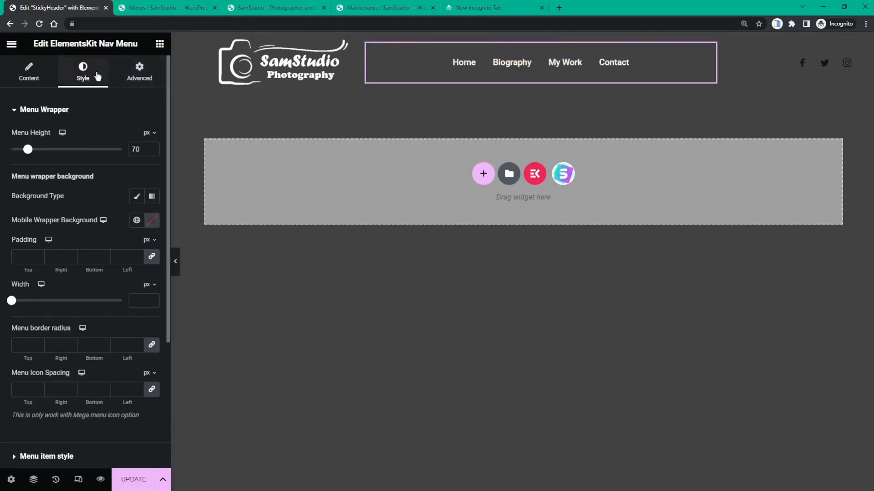
left_click(14, 111)
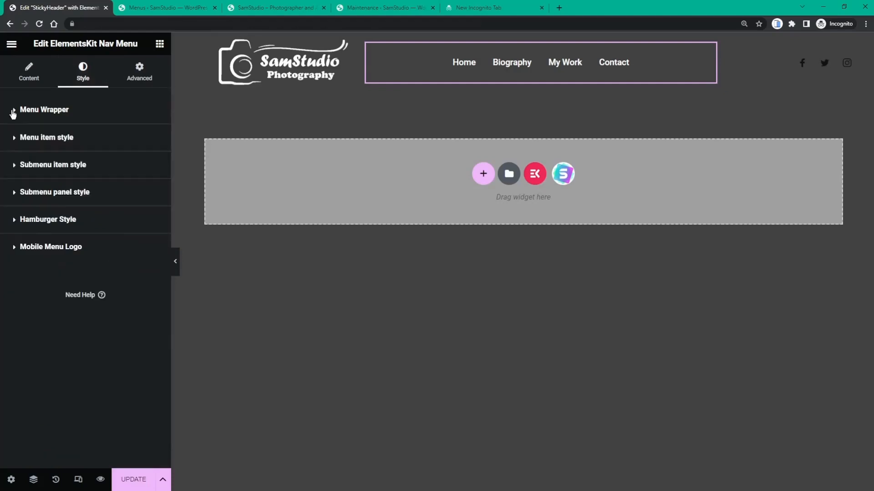
left_click(20, 141)
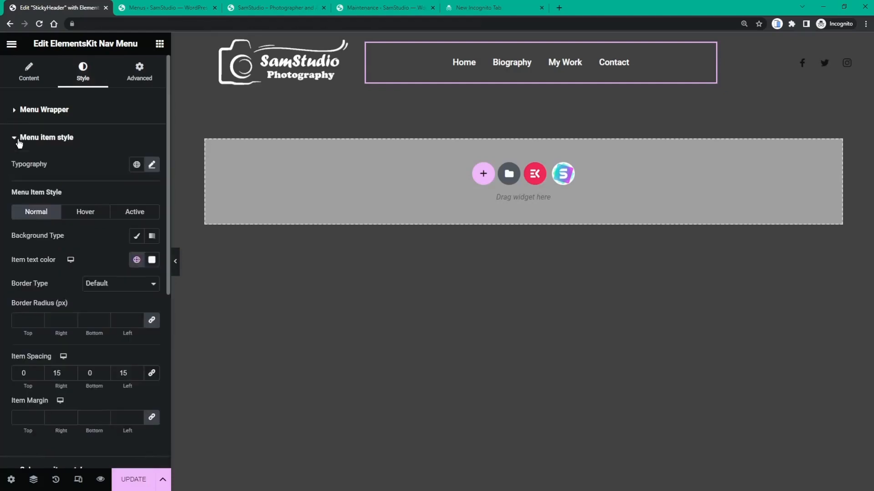
left_click(152, 166)
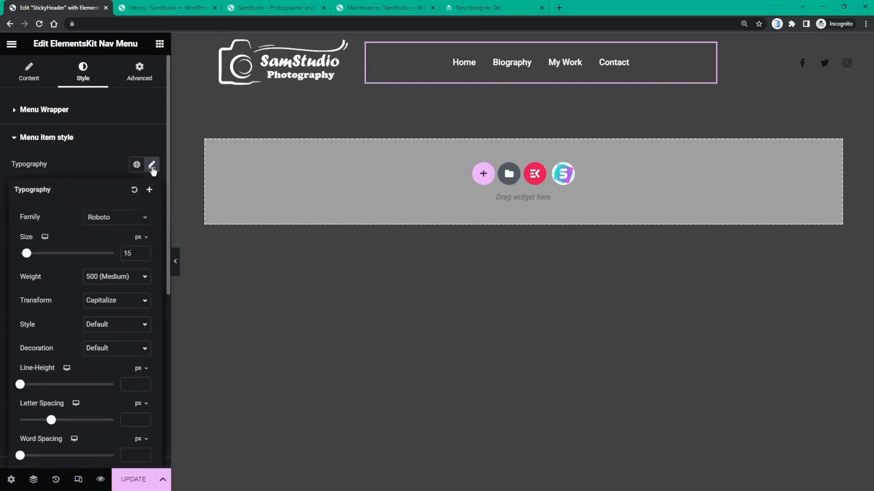
left_click(133, 219)
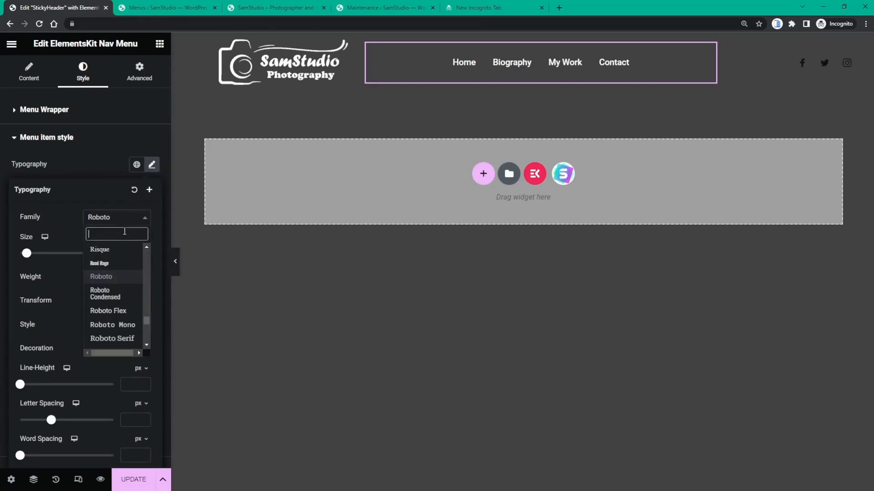
type("monts")
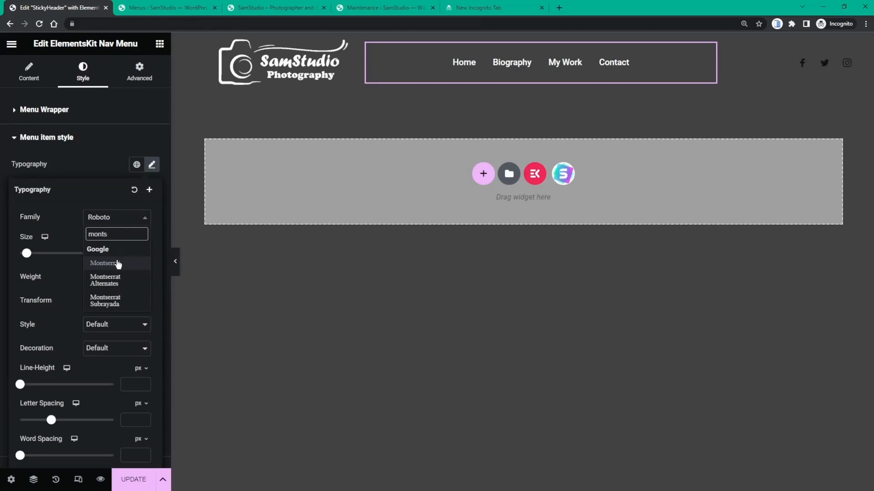
left_click(117, 264)
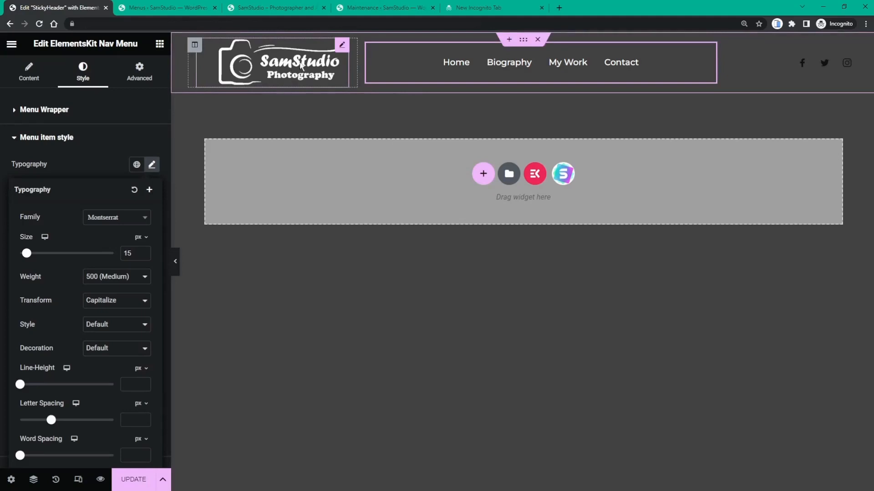
- Reduce the width of the SamStudio logo image in the header to 150 px
left_click(343, 46)
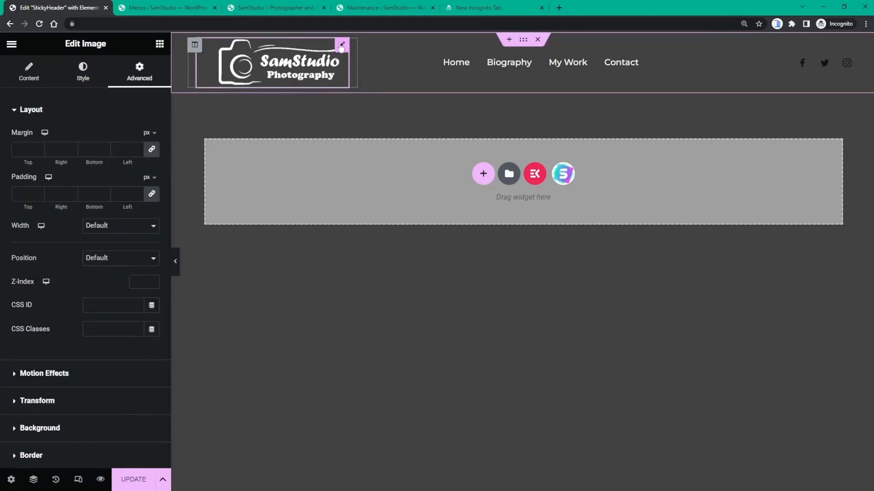
left_click(82, 76)
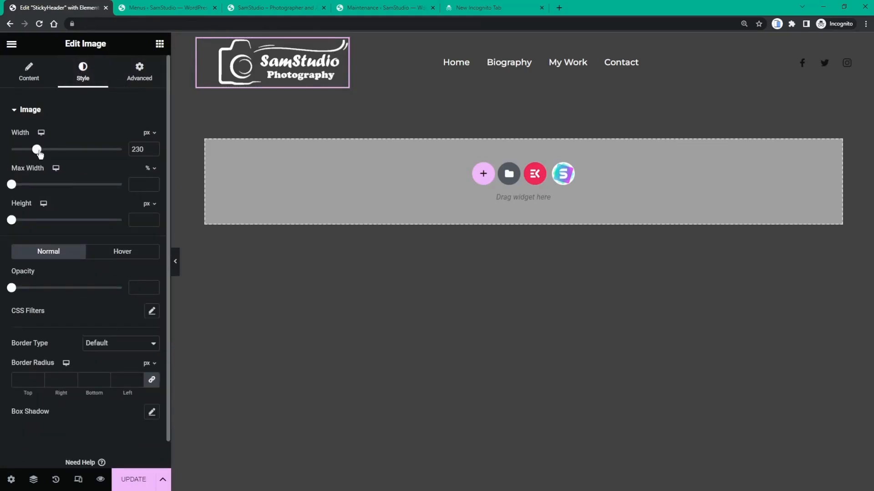
left_click_drag(40, 154, 31, 152)
left_click(153, 149)
left_click(153, 149)
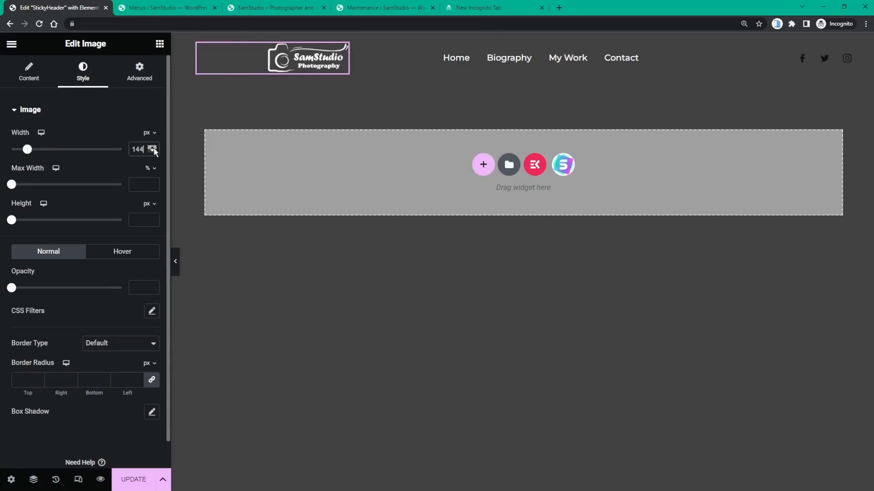
left_click(153, 149)
left_click(153, 148)
left_click(154, 148)
left_click(154, 148)
left_click(153, 148)
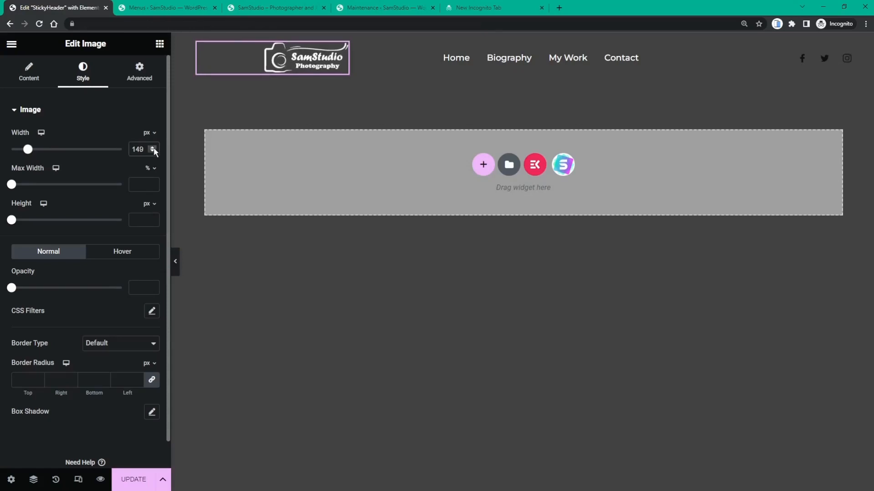
left_click(153, 148)
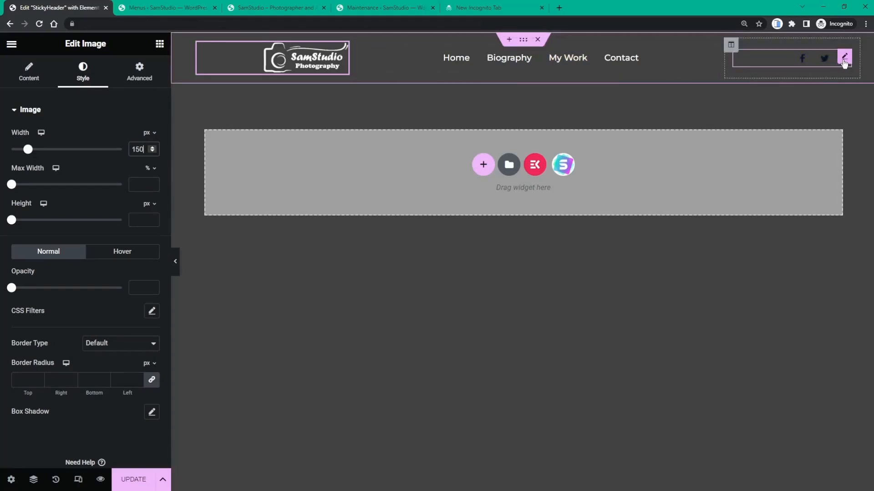
- Edit the header's social icons and set the Facebook icon's normal color to the global Theme Color 3 (#ffffff)
left_click(844, 58)
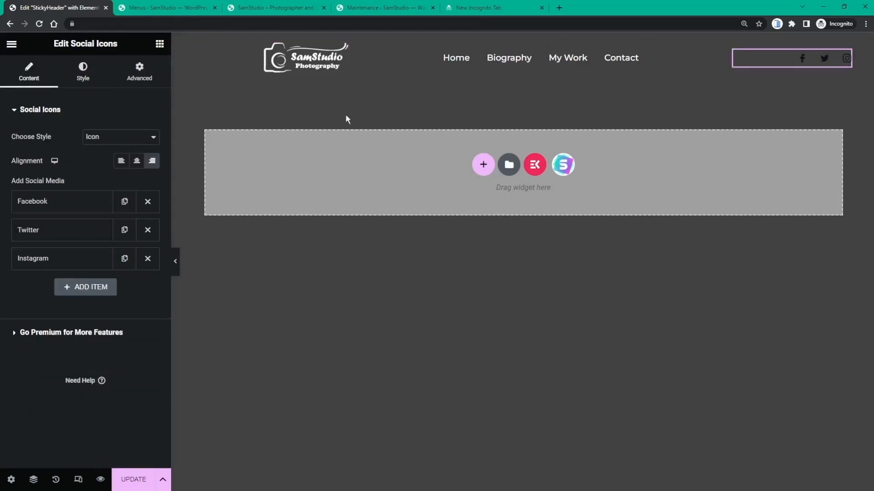
left_click(83, 73)
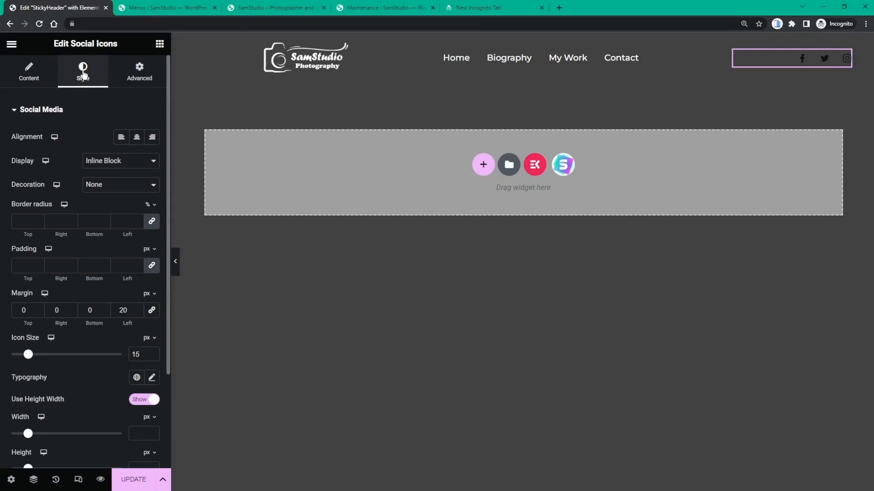
scroll(92, 169, "down", 3)
scroll(92, 169, "up", 3)
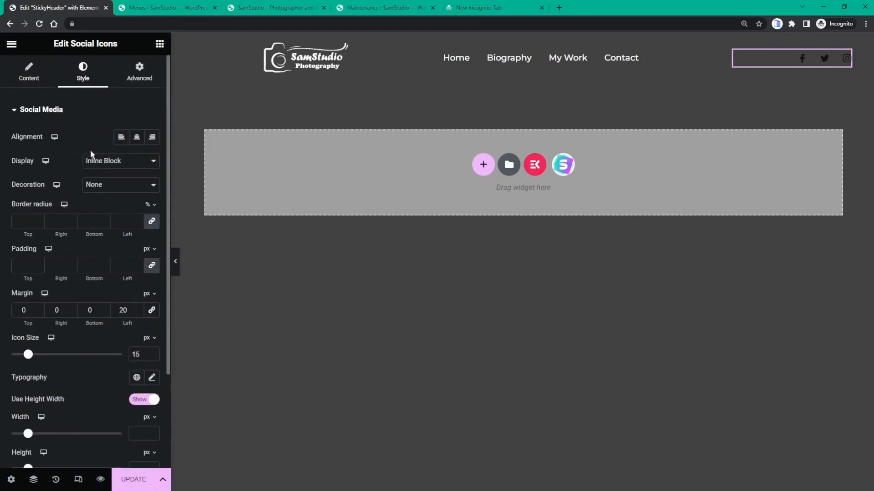
scroll(75, 195, "down", 2)
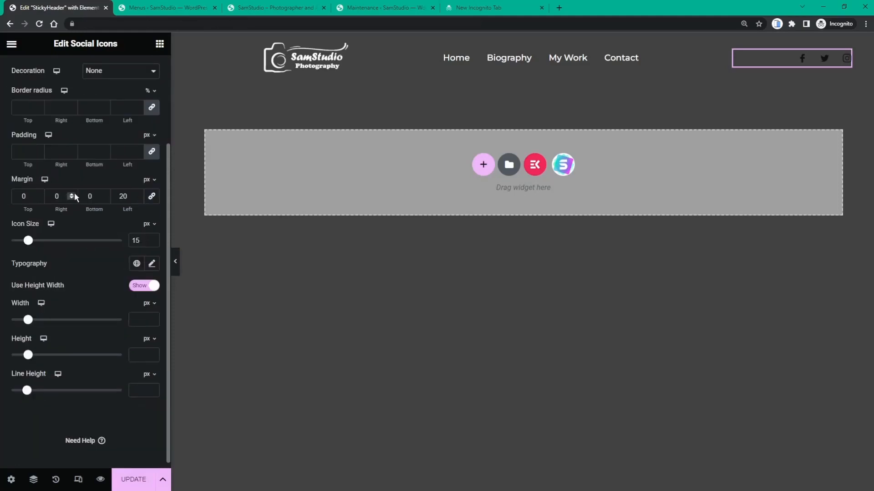
scroll(74, 194, "up", 2)
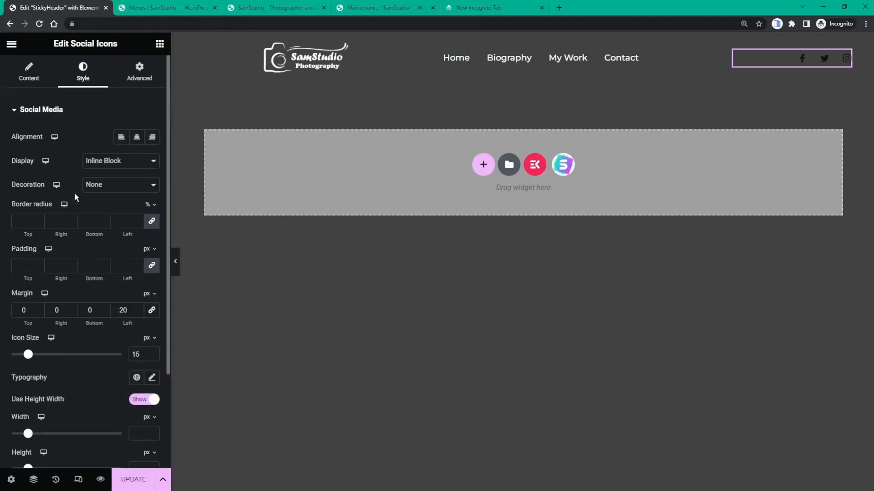
left_click(44, 81)
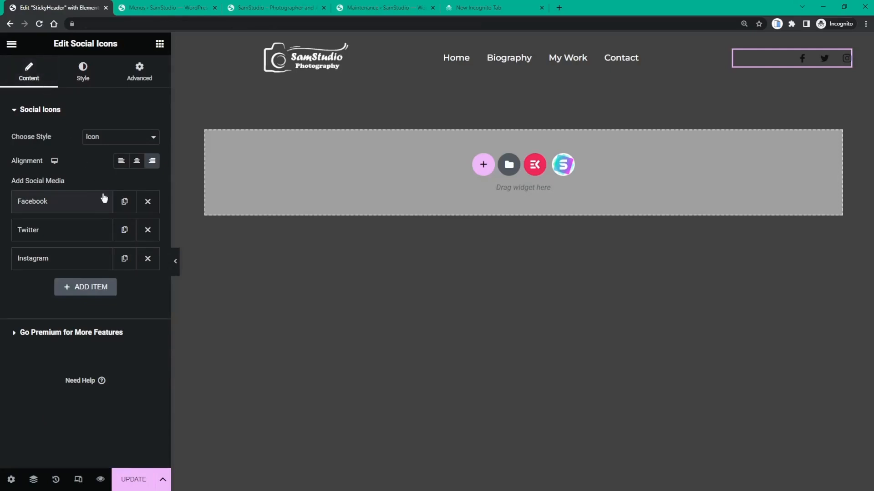
left_click(55, 203)
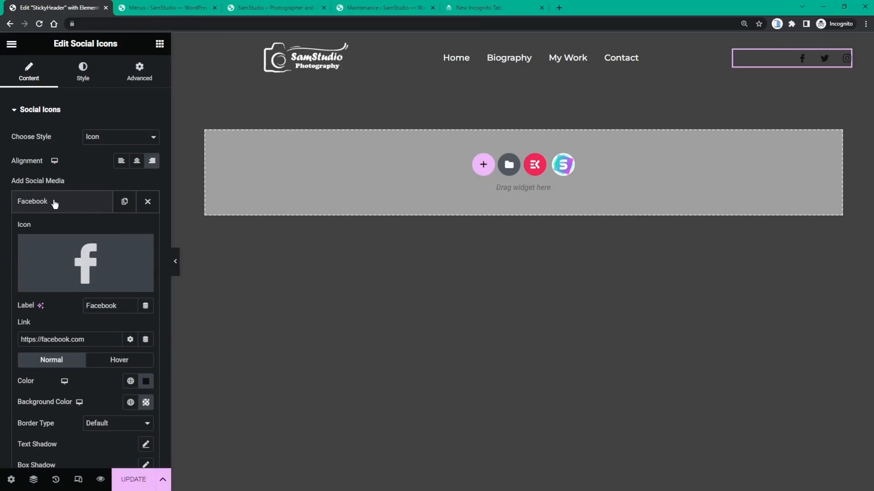
scroll(68, 336, "down", 1)
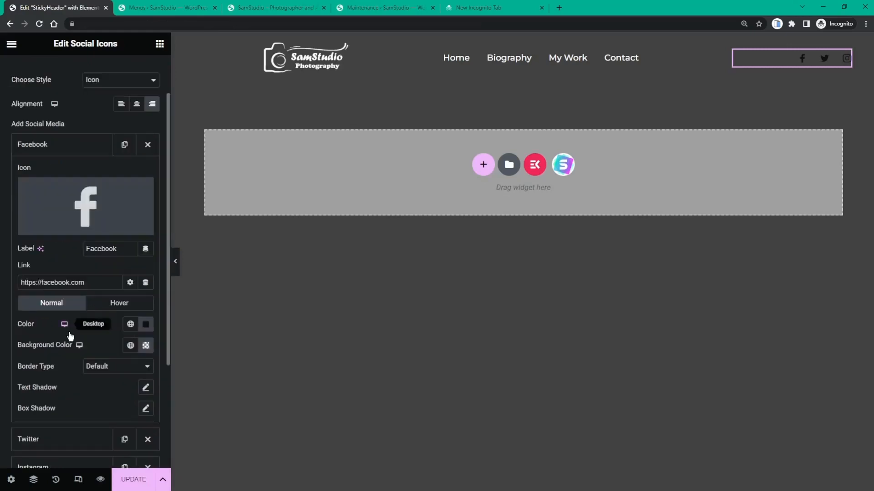
left_click(130, 324)
left_click(68, 293)
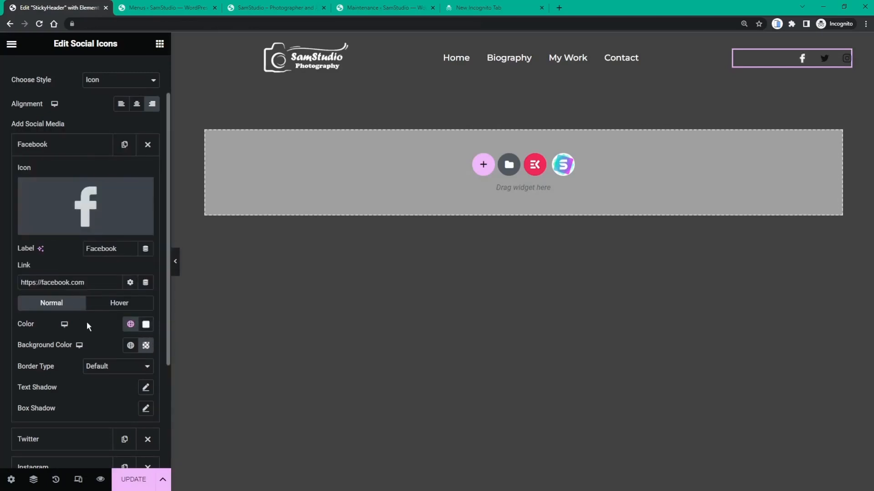
- Set the Facebook icon's hover color to the global Theme Color 1 (#e4cb86)
left_click(111, 305)
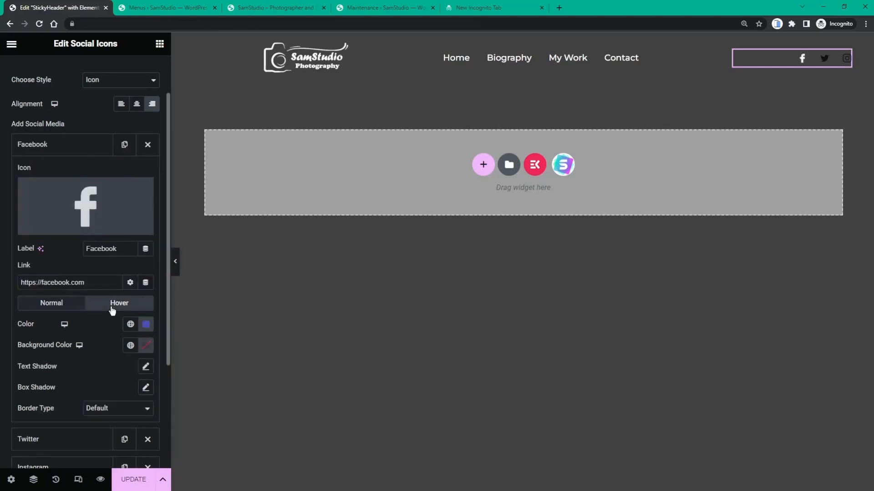
left_click(131, 326)
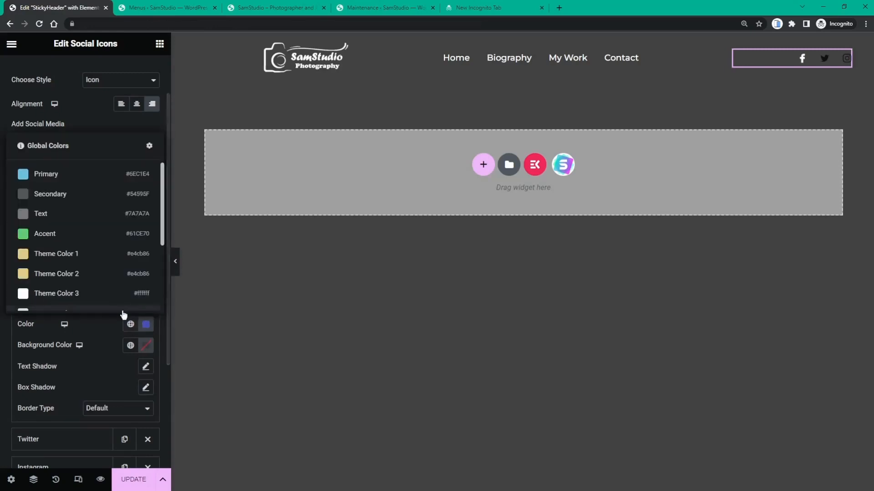
left_click(87, 260)
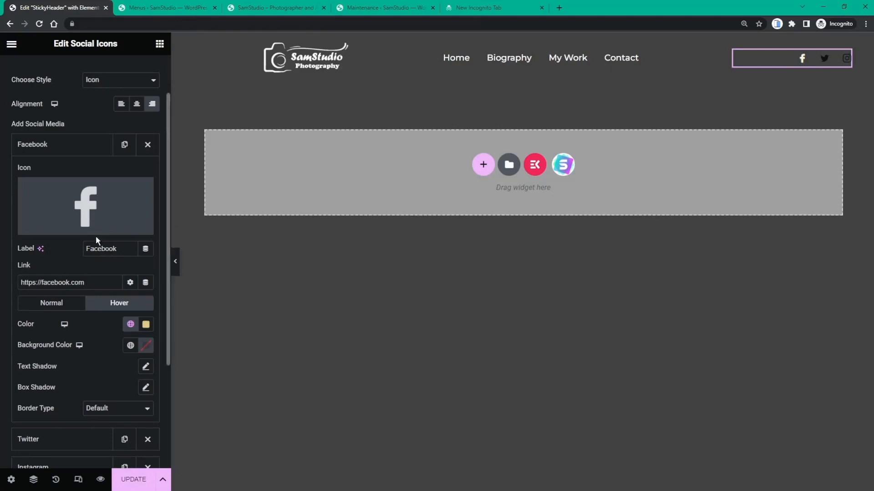
- Set the Twitter icon's normal color to Theme Color 3 (#ffffff) and its hover color to Theme Color 1 (#e4cb86)
scroll(96, 236, "down", 4)
left_click(78, 287)
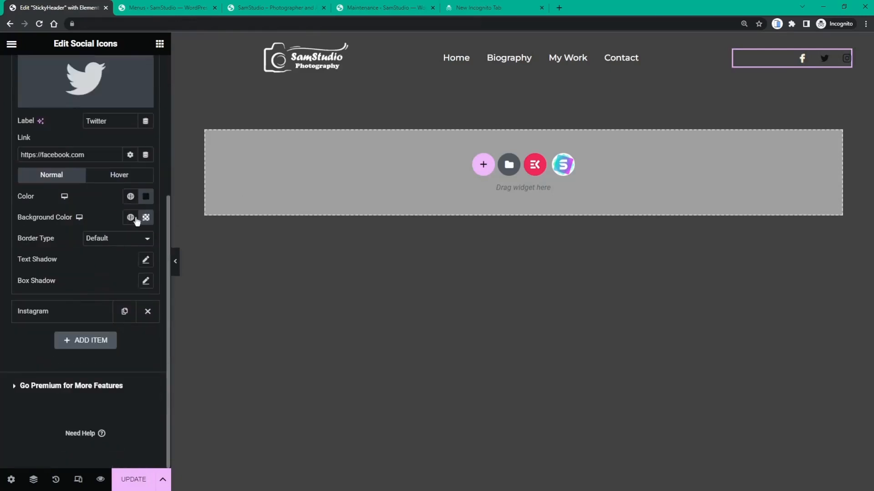
left_click(131, 196)
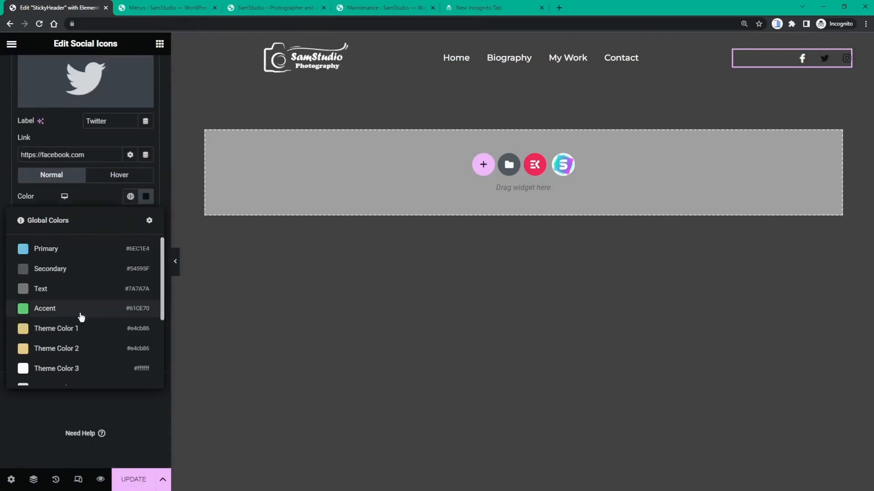
left_click(80, 350)
left_click(117, 175)
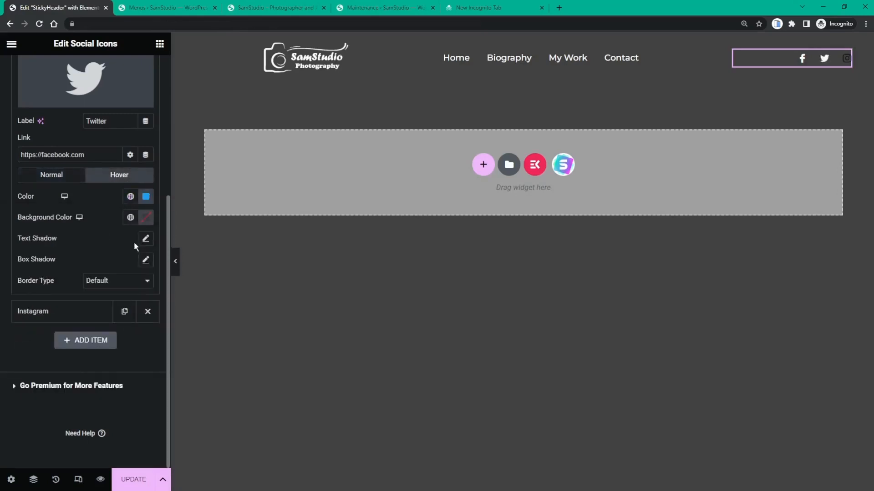
left_click(131, 197)
left_click(72, 335)
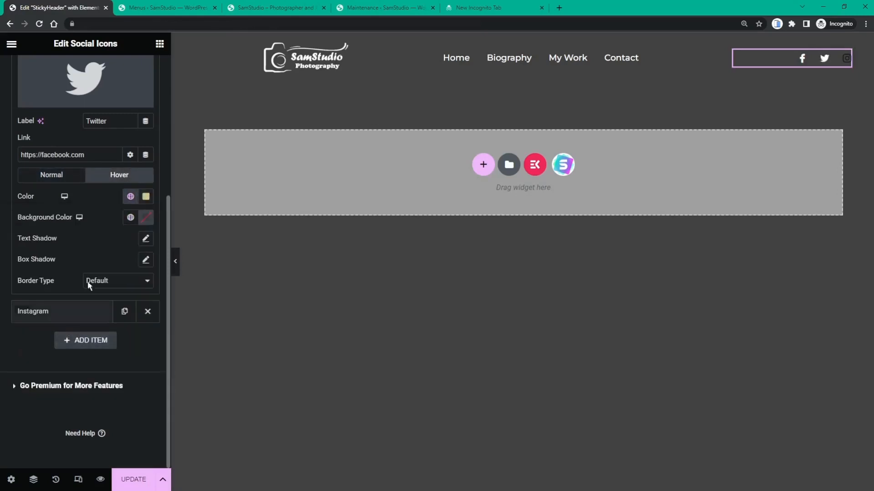
- Set the Instagram icon's normal color to Theme Color 3 (#ffffff) and its hover background color to Theme Color 1 (#e4cb86)
left_click(68, 312)
left_click(131, 225)
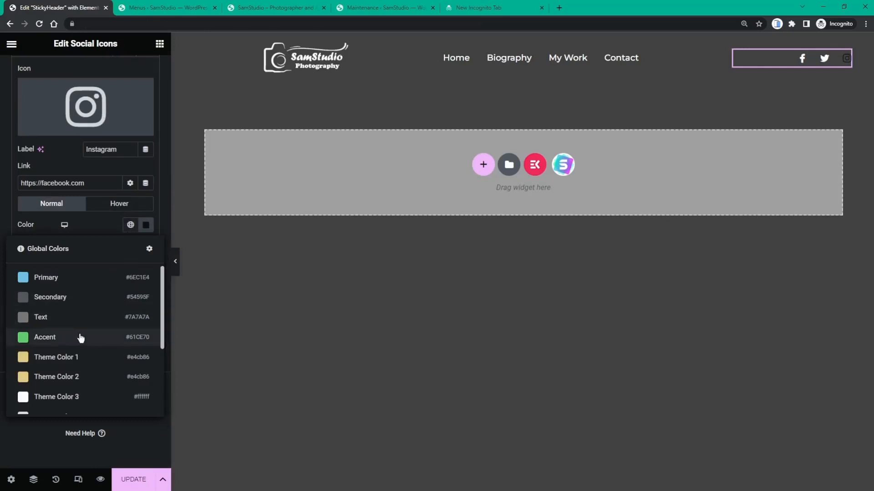
left_click(69, 398)
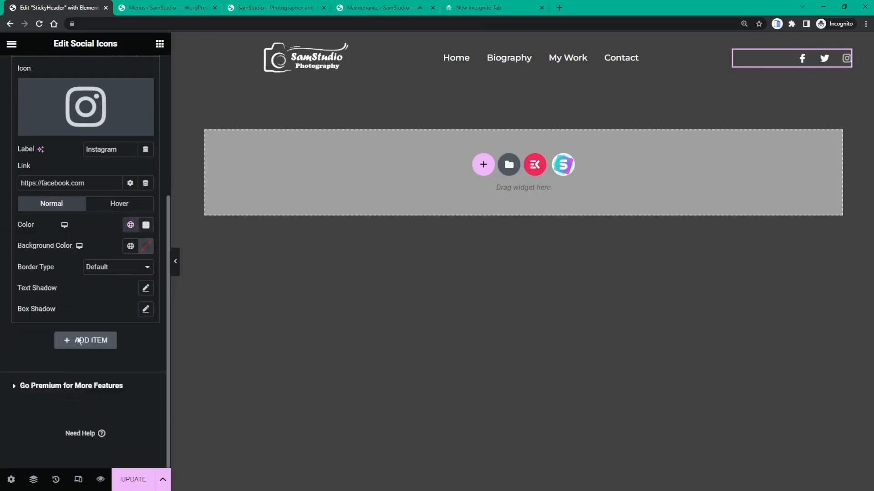
left_click(119, 204)
left_click(131, 246)
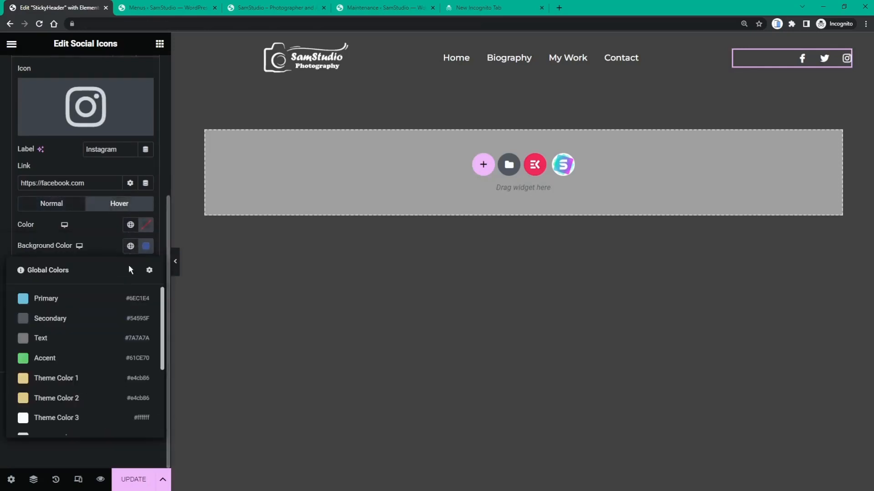
left_click(82, 377)
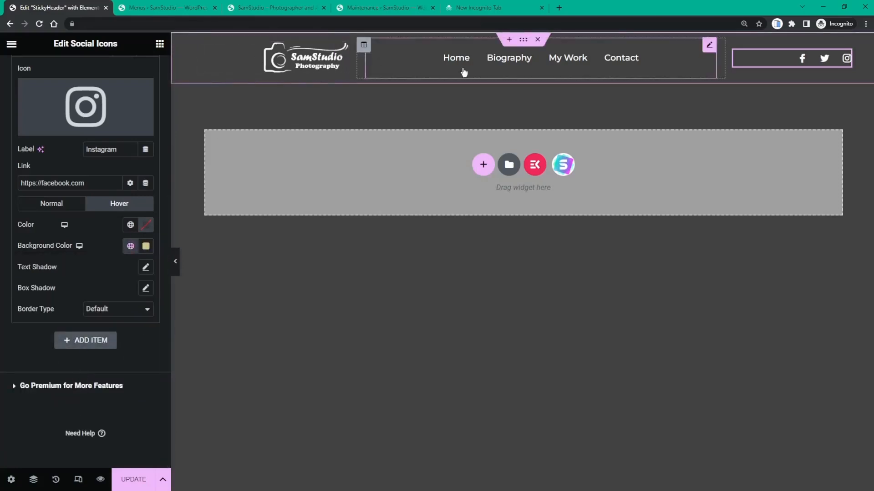
- Save the StickyHeader template and reload the live SamStudio home page
left_click(133, 475)
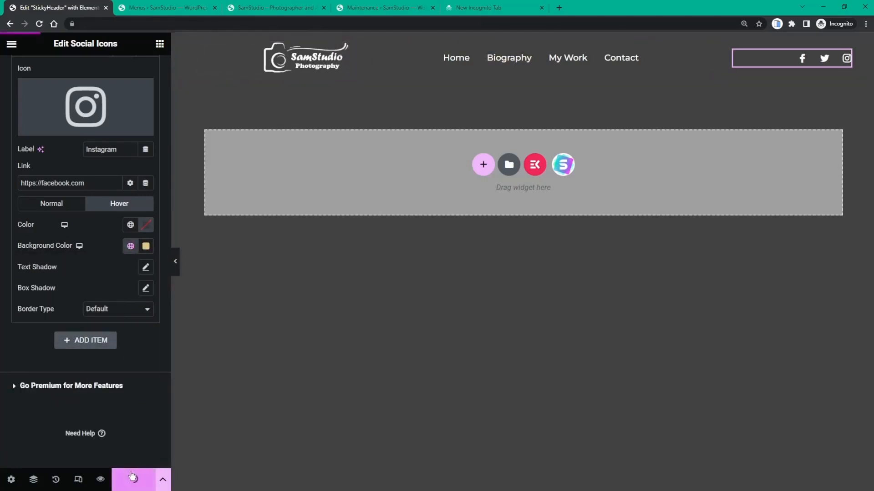
left_click(266, 8)
left_click(39, 24)
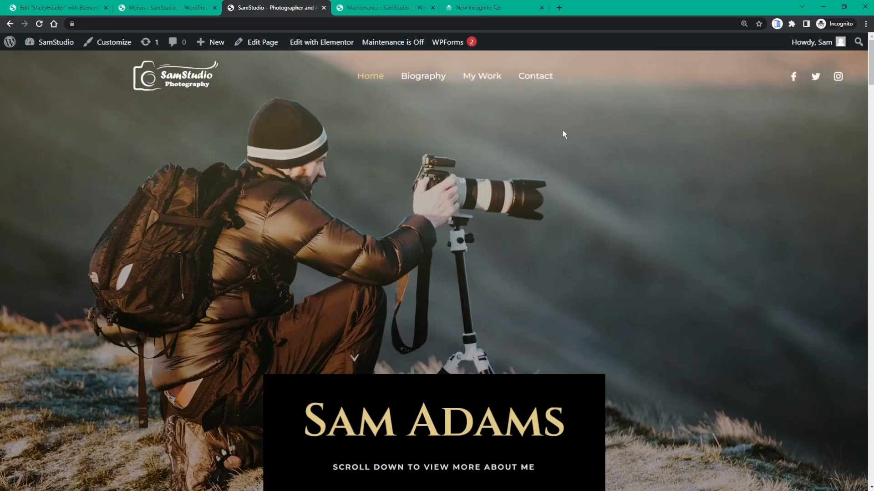
- Examine the sticky header's background, menu and social icons while moving through the live home page
scroll(563, 132, "down", 1)
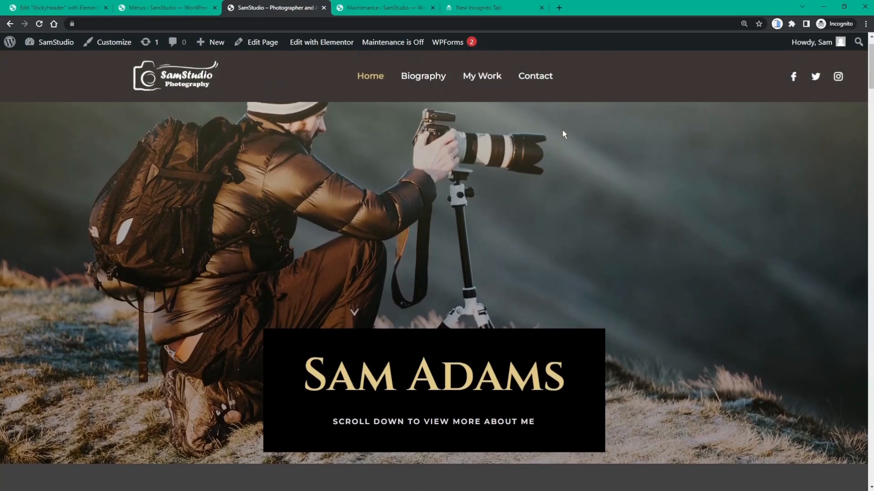
scroll(563, 134, "down", 1)
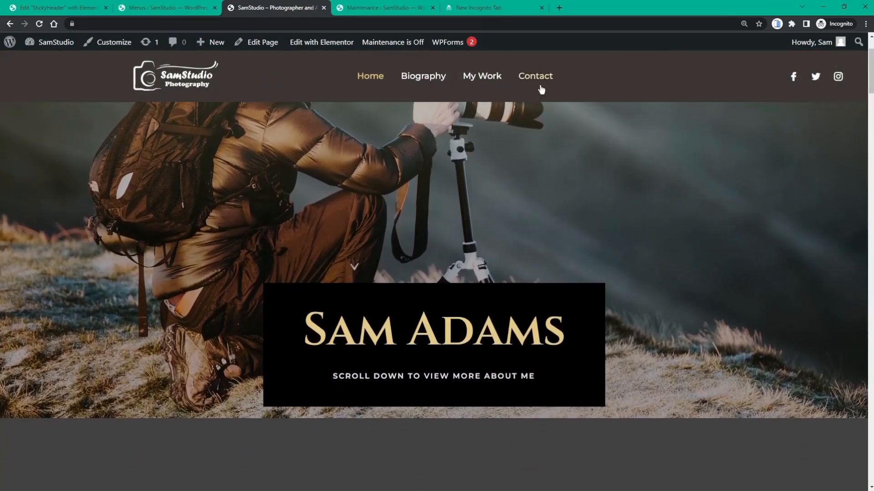
scroll(301, 88, "down", 5)
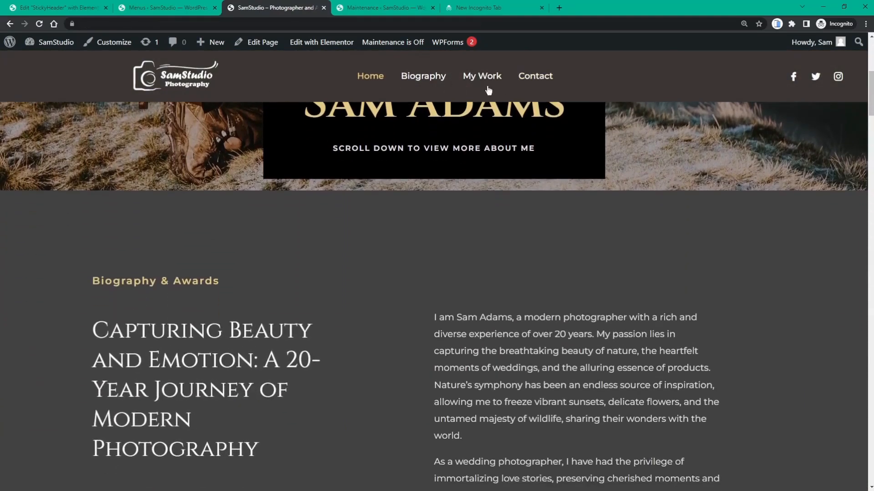
scroll(491, 93, "up", 1)
scroll(494, 95, "down", 1)
scroll(494, 95, "down", 10)
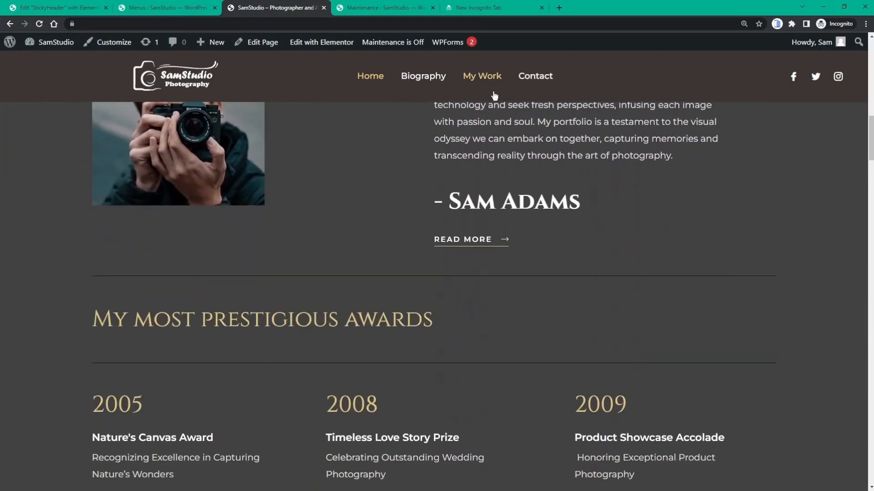
scroll(494, 96, "down", 14)
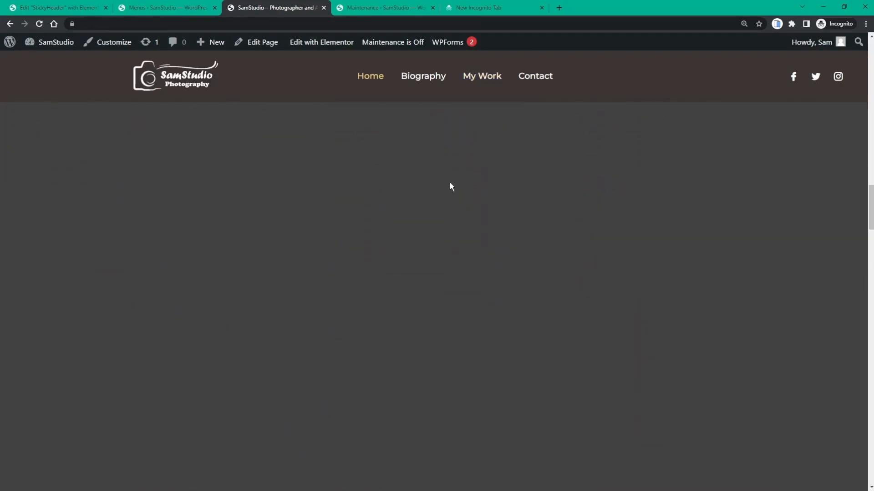
scroll(450, 182, "up", 20)
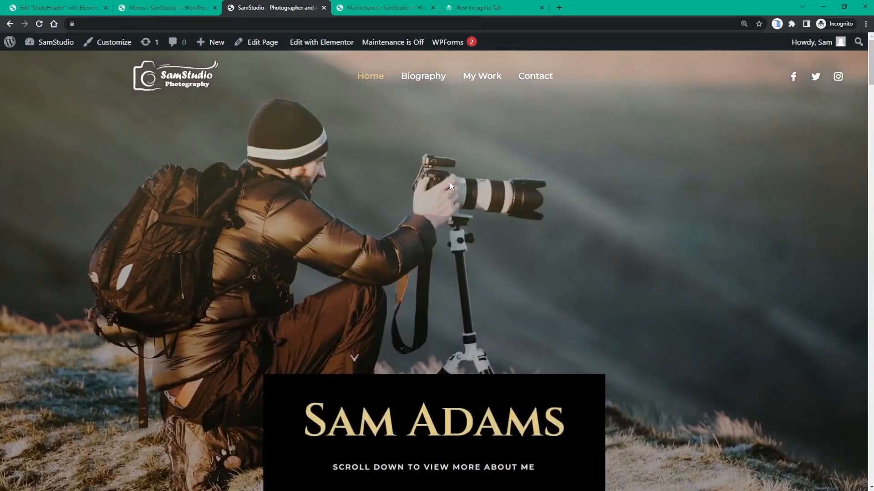
- Check the sticky header along the live Biography page, and return to the StickyHeader editor
left_click(427, 85)
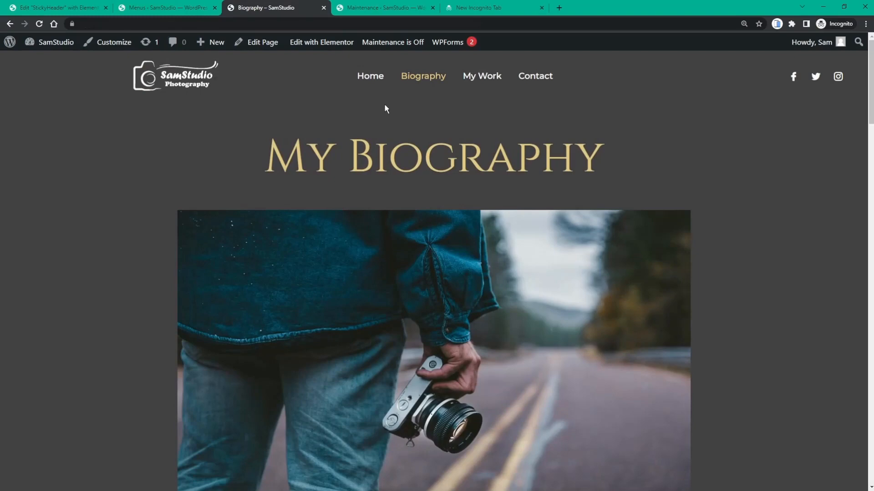
scroll(385, 106, "down", 8)
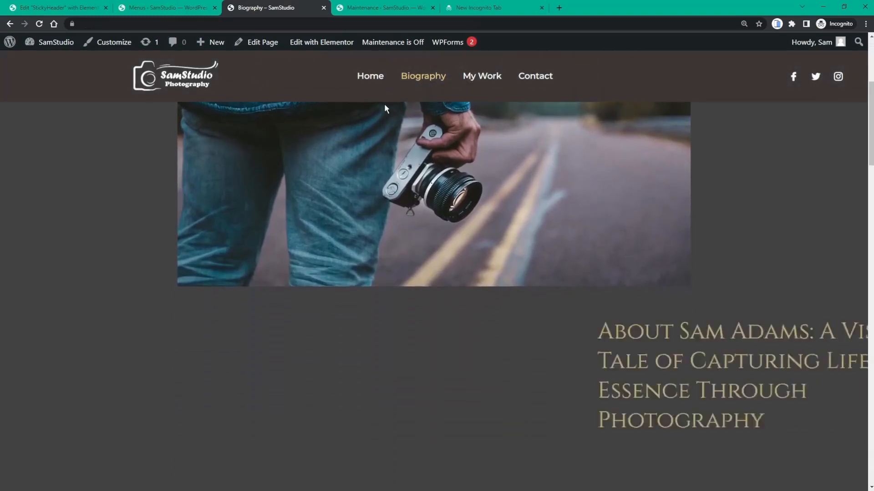
scroll(386, 102, "down", 2)
scroll(387, 98, "down", 3)
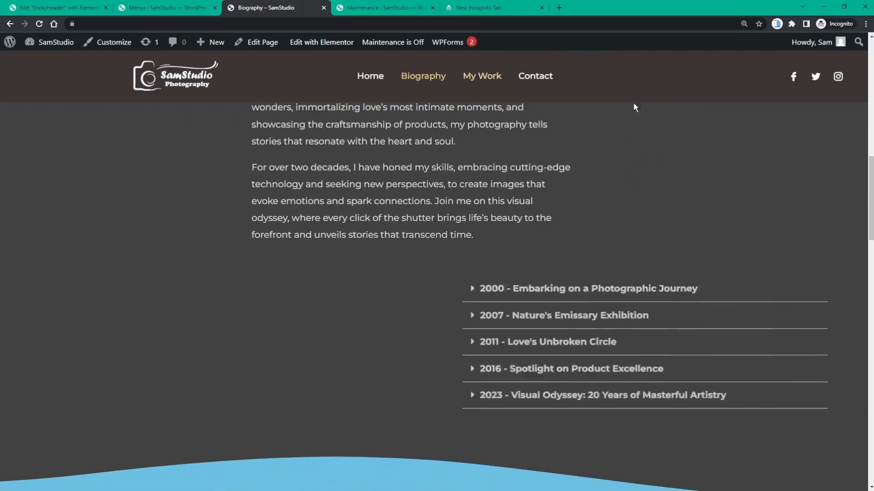
scroll(242, 94, "down", 6)
scroll(253, 94, "up", 12)
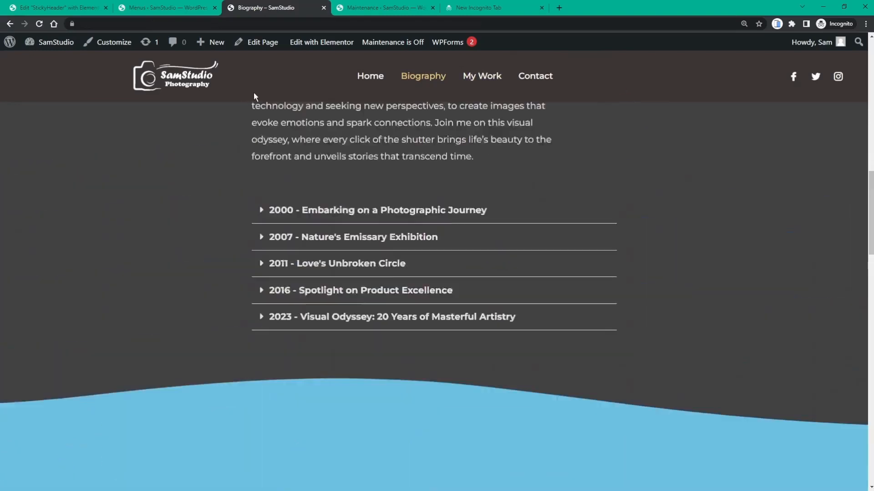
scroll(254, 96, "up", 8)
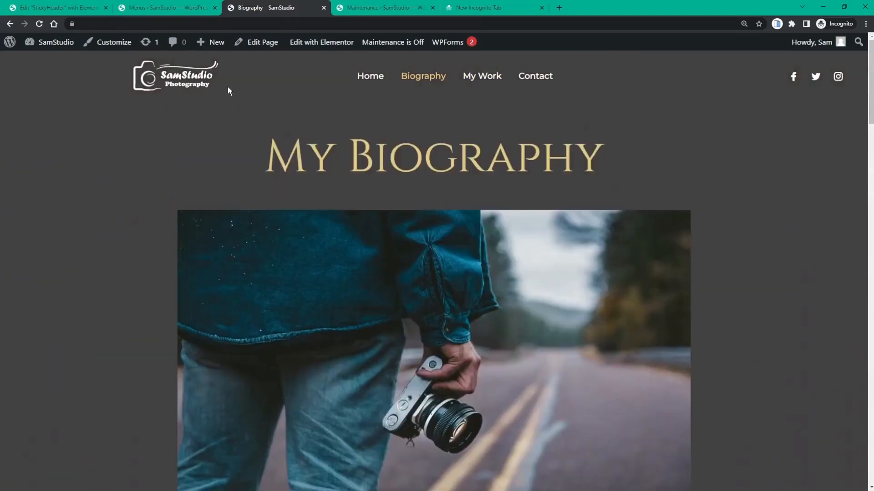
left_click(366, 78)
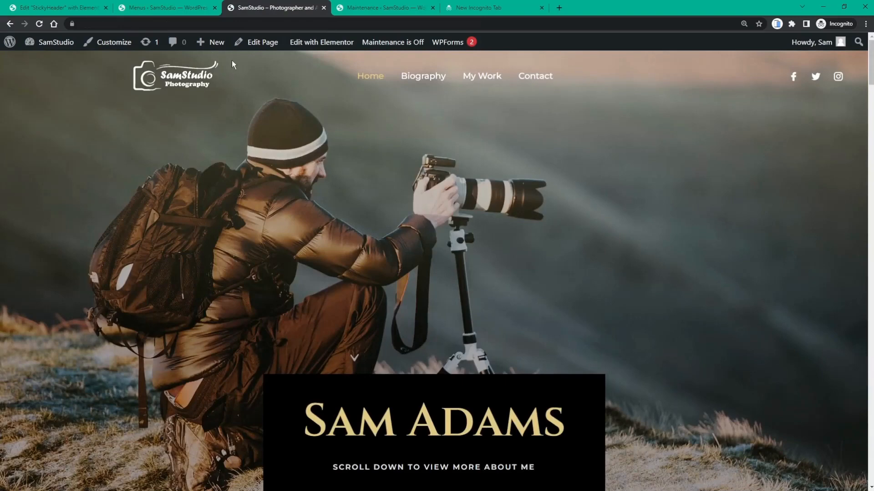
left_click(45, 12)
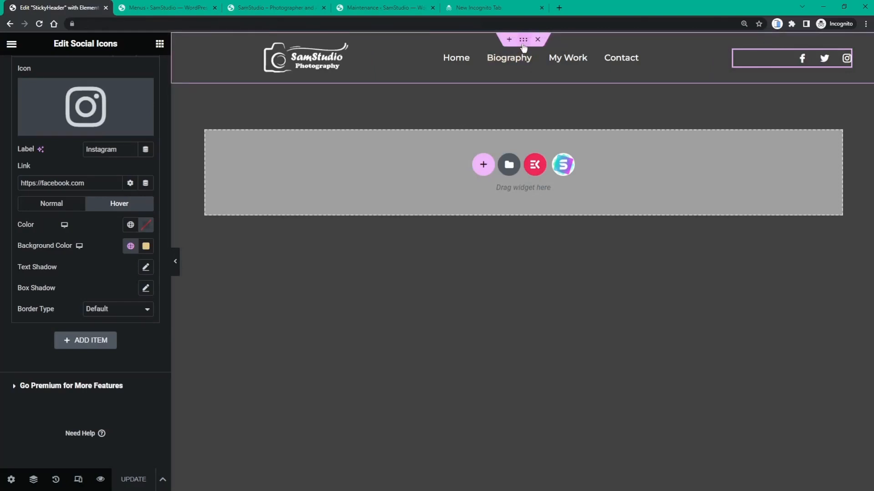
- Open the header section's Sticky Header Effects settings and read the notes on scroll distance
left_click(523, 44)
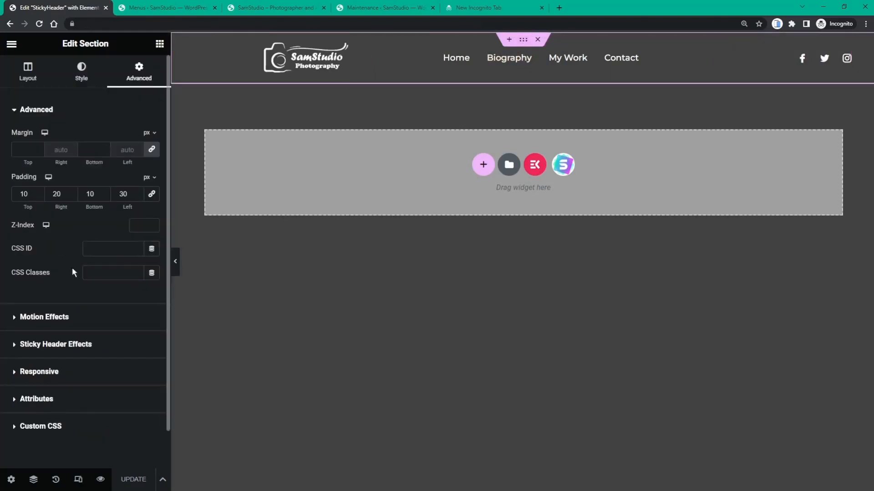
left_click(50, 347)
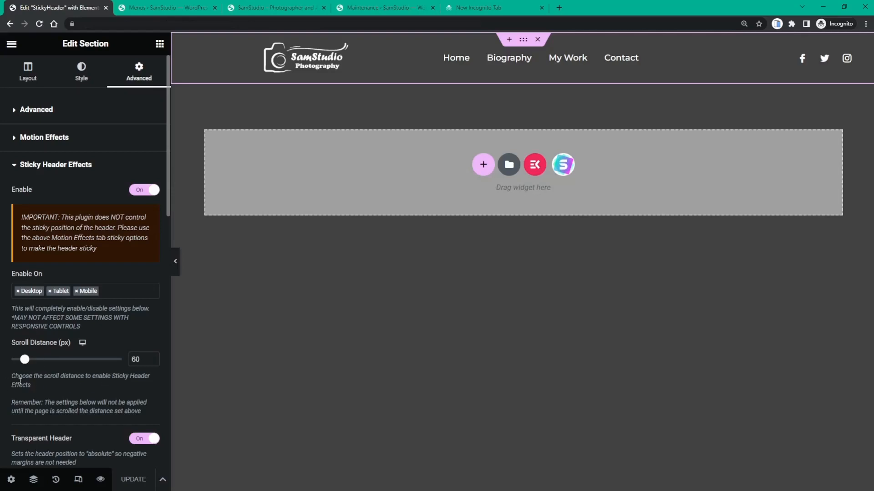
left_click_drag(8, 377, 52, 385)
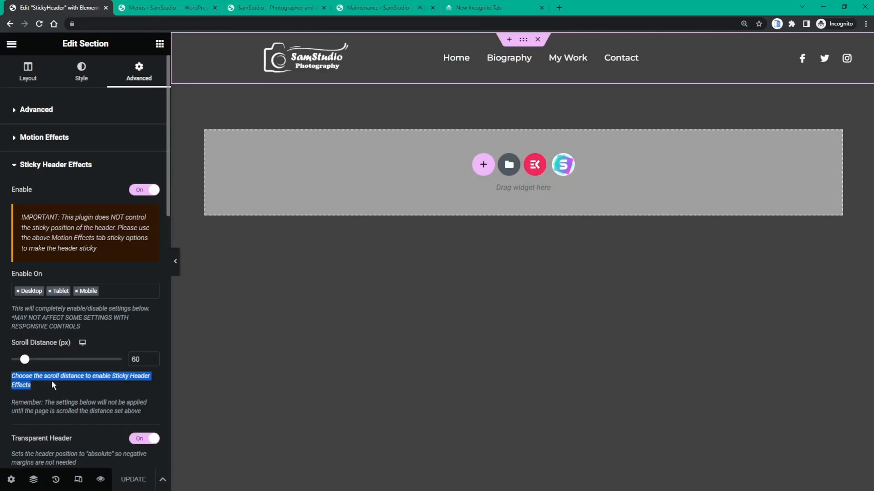
left_click(48, 392)
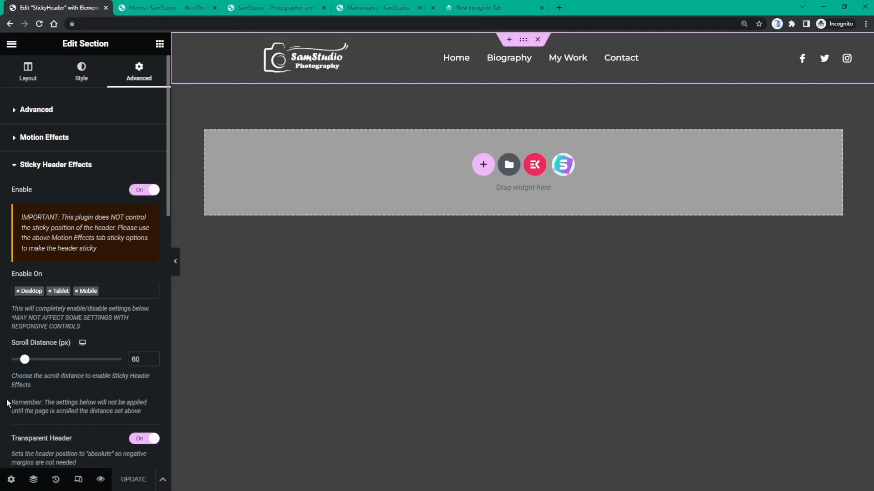
left_click_drag(6, 399, 142, 411)
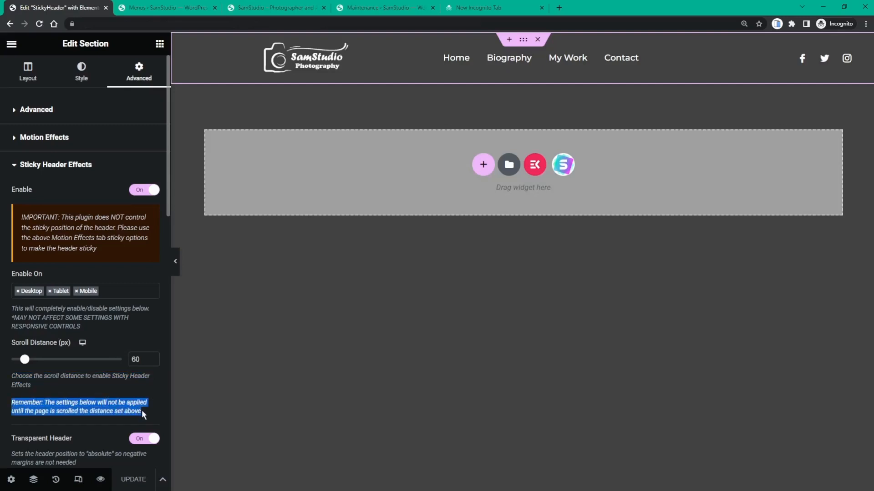
left_click(141, 411)
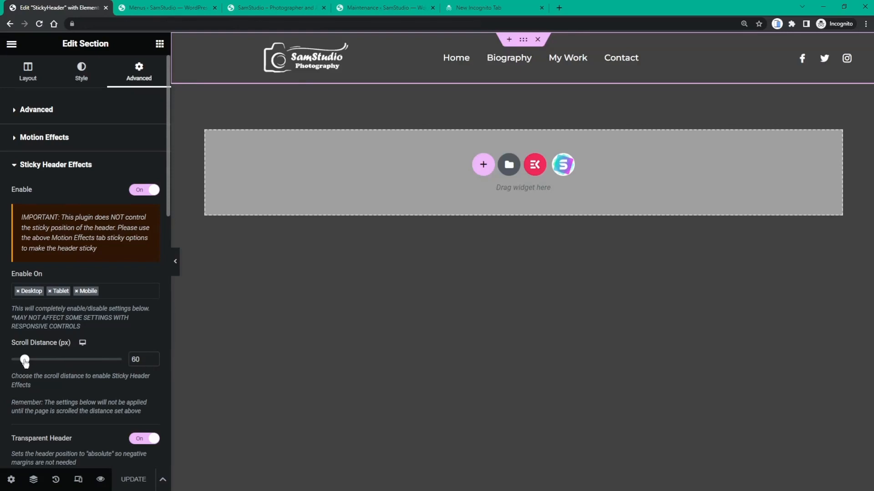
- Set the header section's sticky effects scroll distance to 200 px and update the StickyHeader template
left_click_drag(25, 362, 57, 359)
left_click(153, 362)
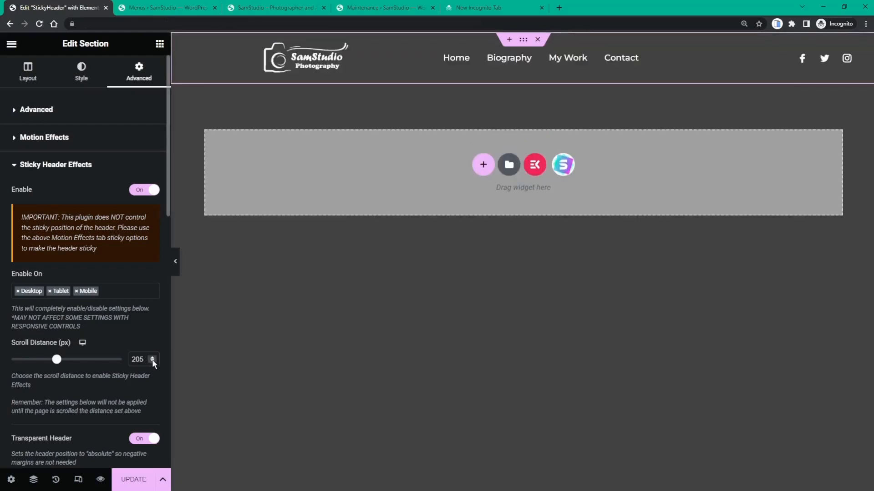
left_click(153, 362)
left_click(153, 362)
left_click(153, 362)
left_click(153, 362)
left_click(131, 478)
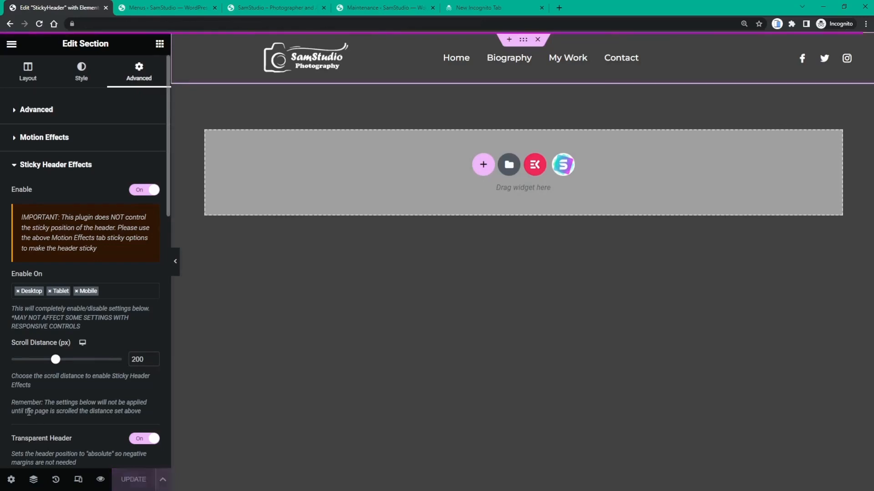
- Reload the live home page and check at which scroll point the sticky header appears
left_click(263, 14)
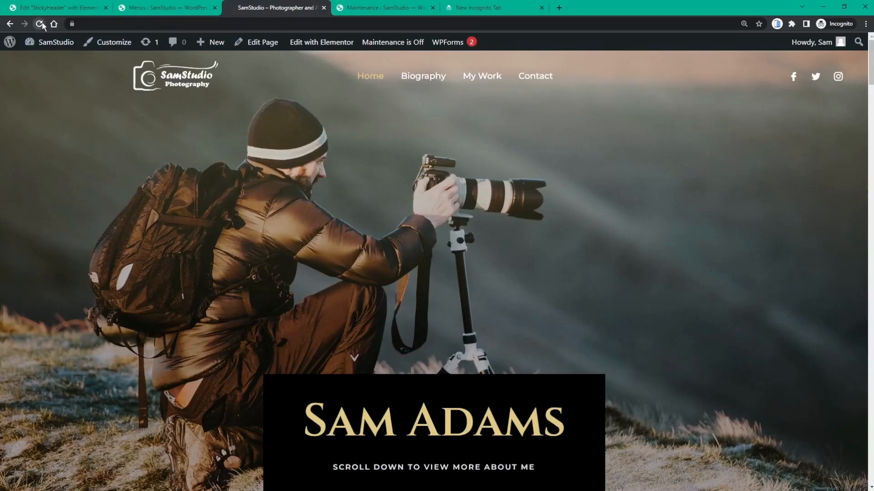
left_click(40, 24)
scroll(263, 99, "down", 2)
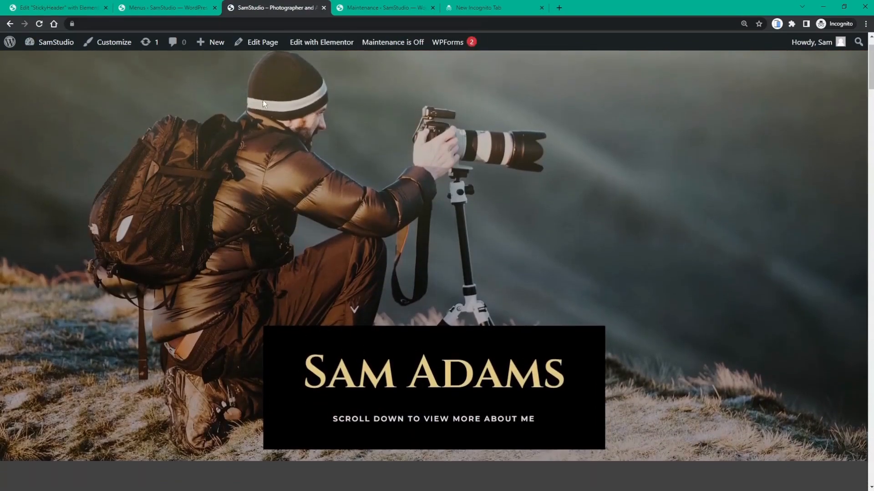
scroll(263, 99, "up", 2)
scroll(263, 99, "down", 1)
scroll(263, 100, "down", 2)
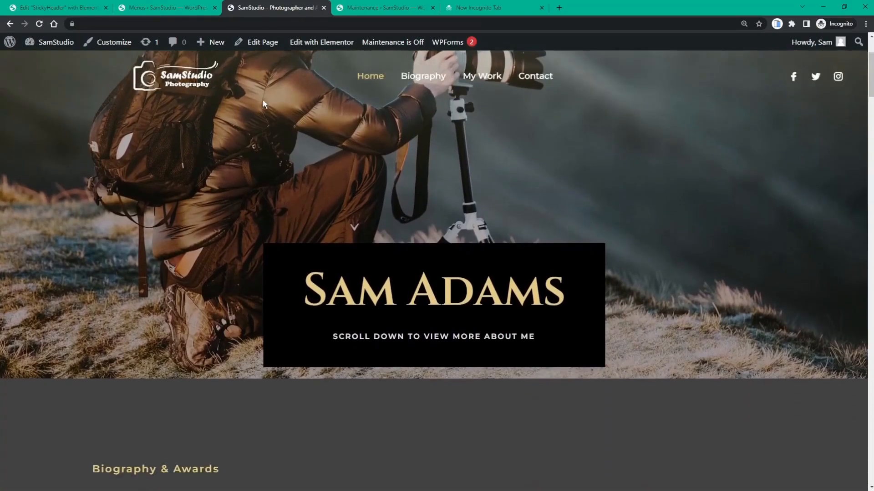
scroll(263, 99, "up", 3)
scroll(263, 99, "down", 3)
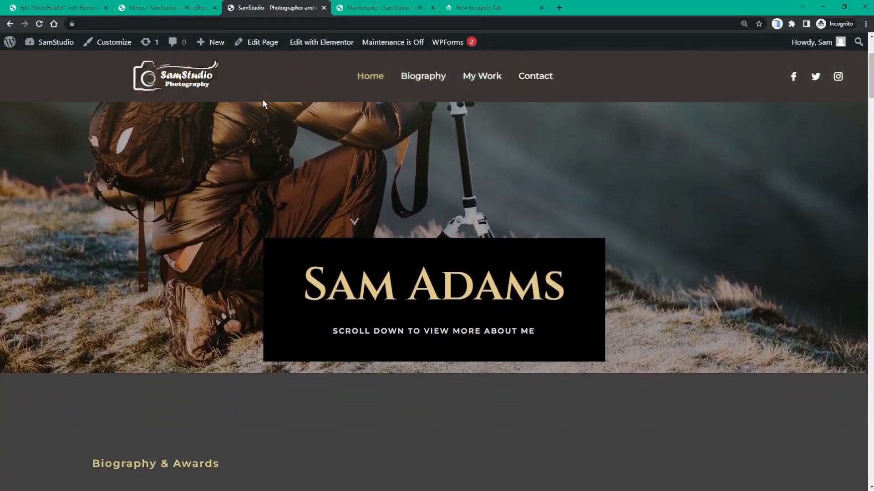
scroll(263, 99, "up", 3)
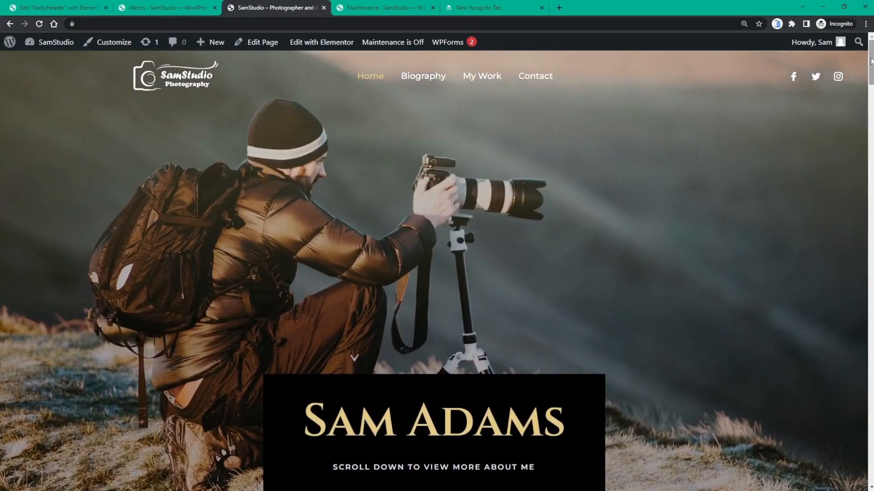
left_click_drag(871, 62, 870, 38)
- Return to the StickyHeader editor, set the section's sticky effects scroll distance to 1000 px, and update the template
left_click(52, 11)
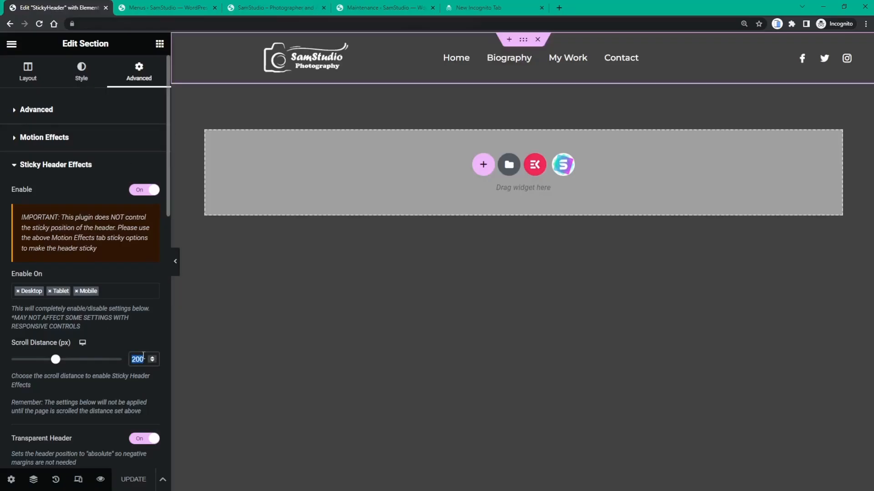
type("1000")
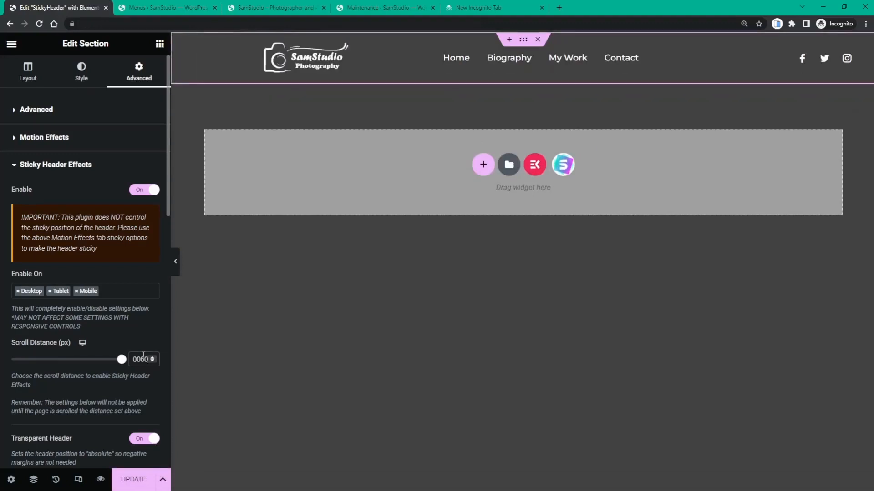
key("BackSpace")
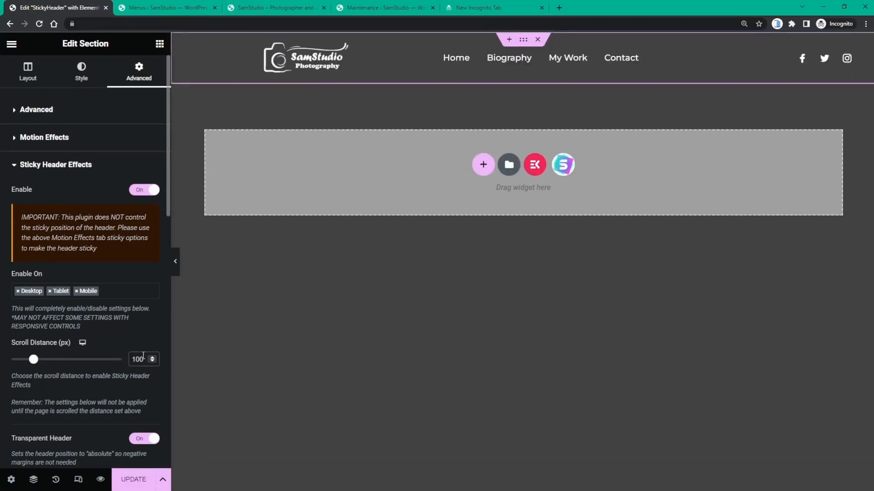
type("0")
left_click(140, 481)
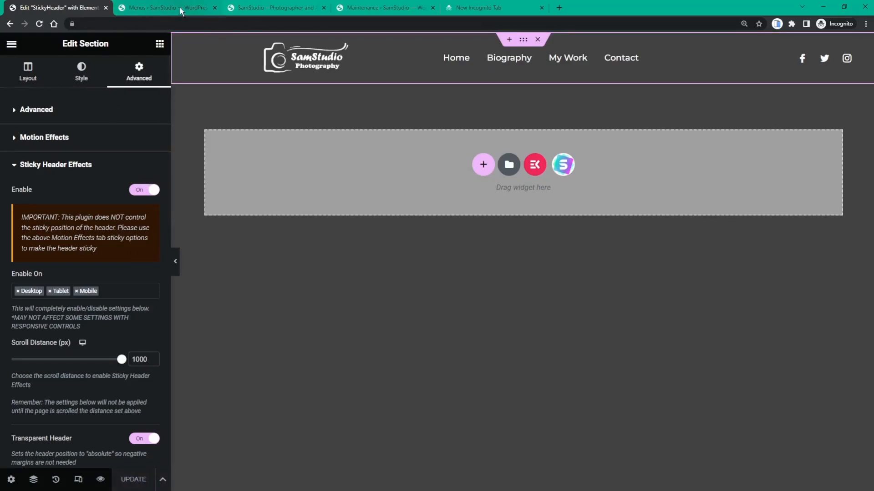
- Reload the live home page and examine when the sticky header appears and disappears between the hero and the awards section
left_click(275, 9)
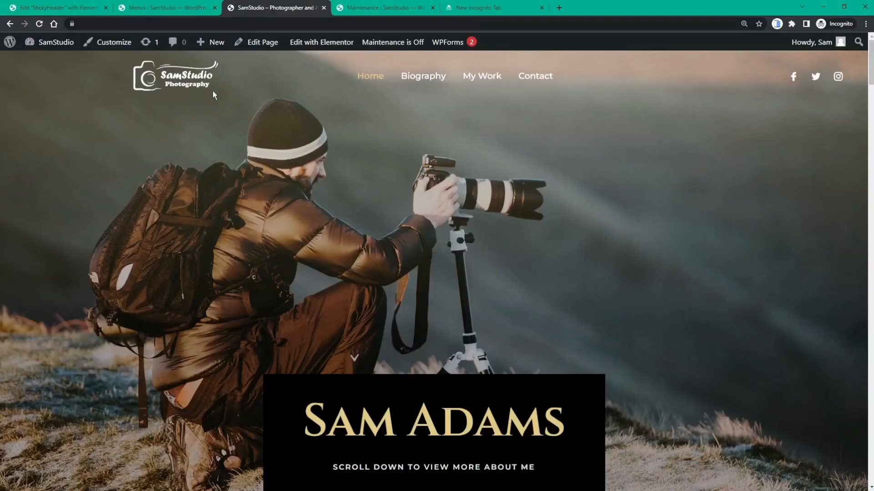
left_click(40, 24)
scroll(602, 71, "down", 3)
scroll(602, 69, "down", 6)
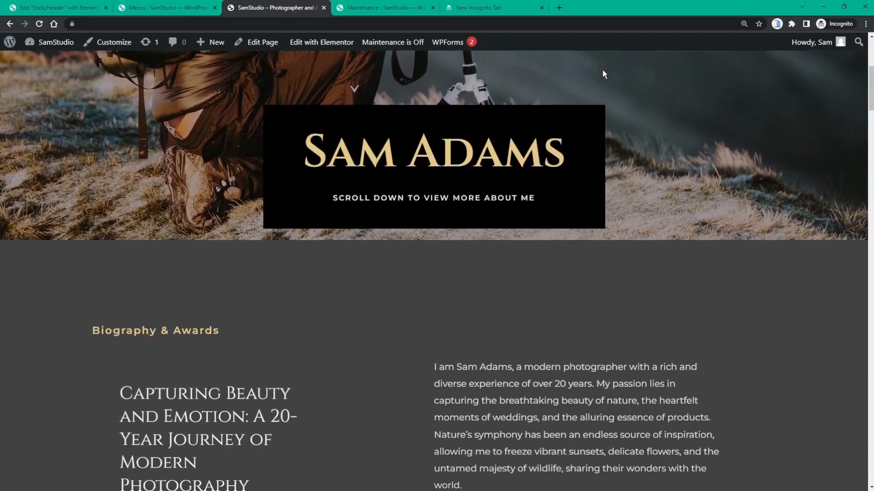
scroll(602, 73, "down", 4)
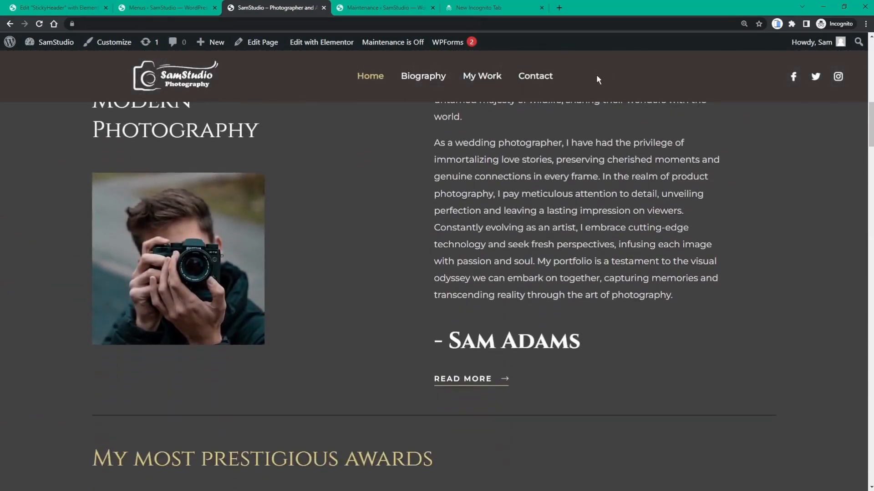
scroll(596, 75, "down", 5)
scroll(524, 158, "up", 9)
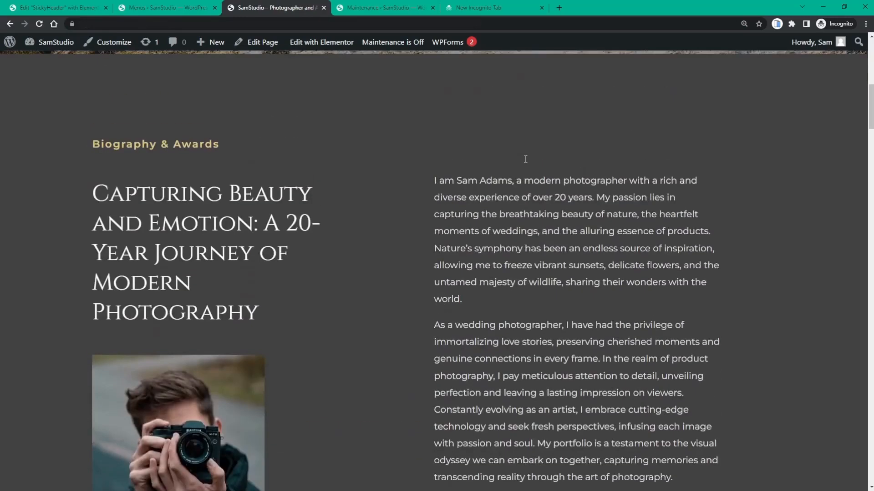
scroll(525, 159, "up", 10)
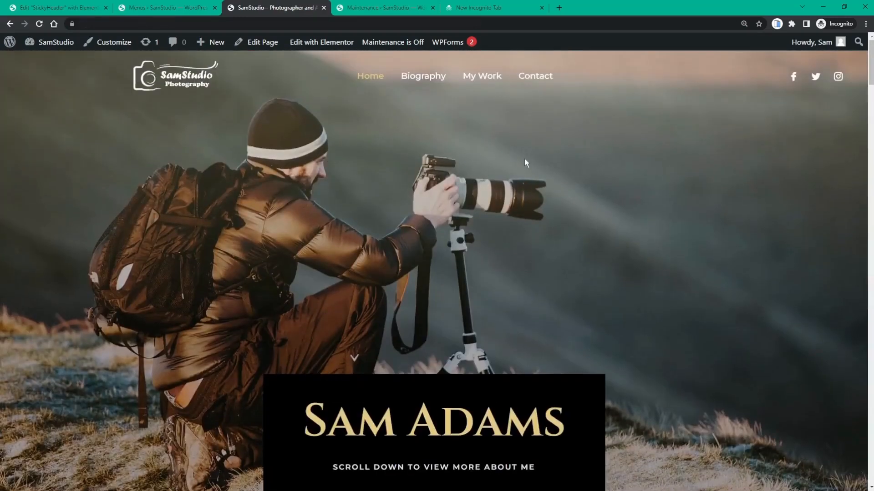
scroll(578, 137, "down", 2)
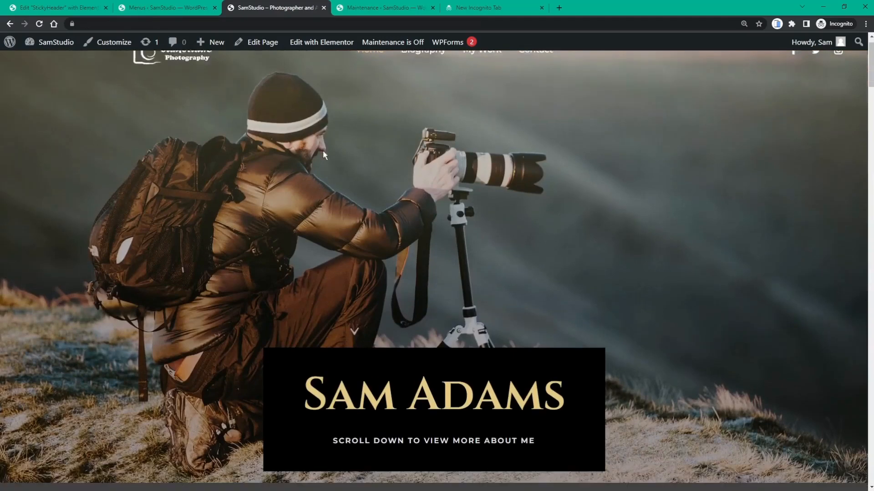
scroll(550, 291, "up", 2)
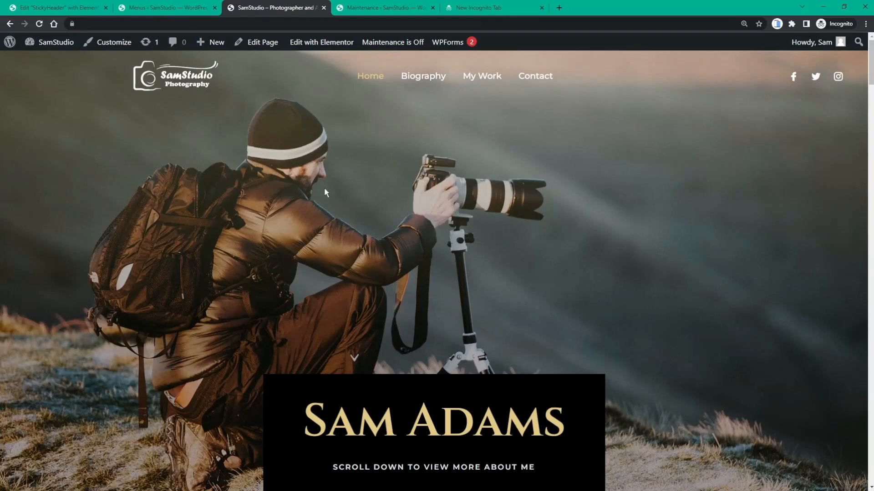
scroll(325, 193, "down", 10)
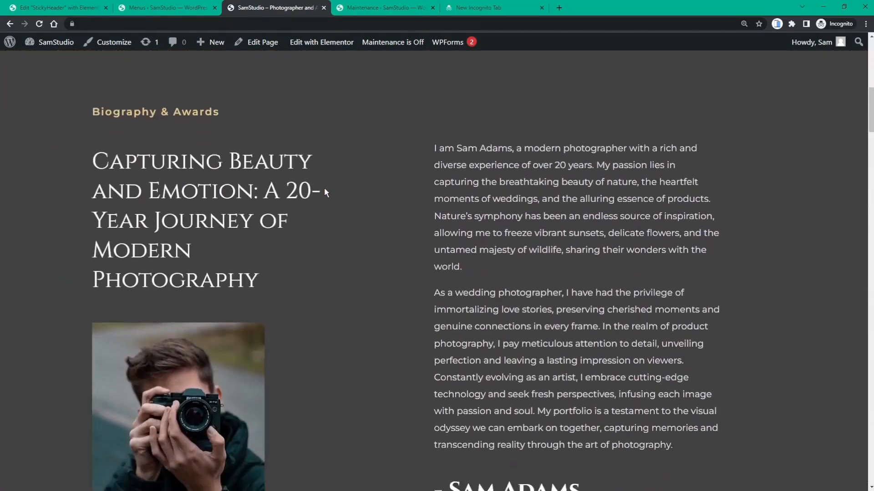
scroll(324, 190, "down", 7)
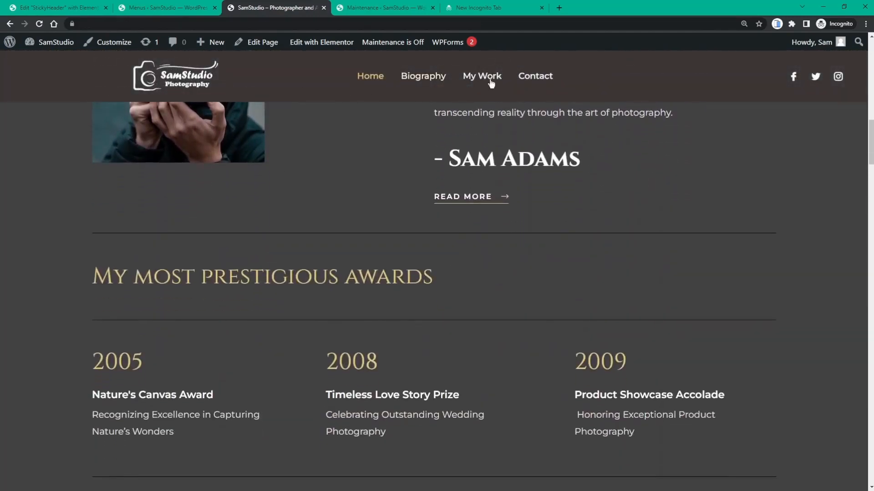
- Open the live My Work page and check the sticky header's behavior down to Some of My Work and back up
scroll(532, 103, "down", 6)
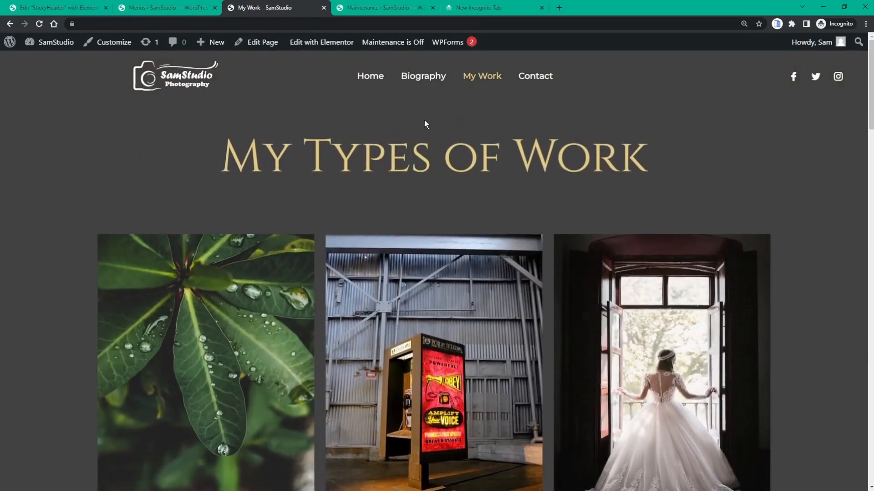
scroll(425, 121, "down", 6)
scroll(424, 120, "up", 6)
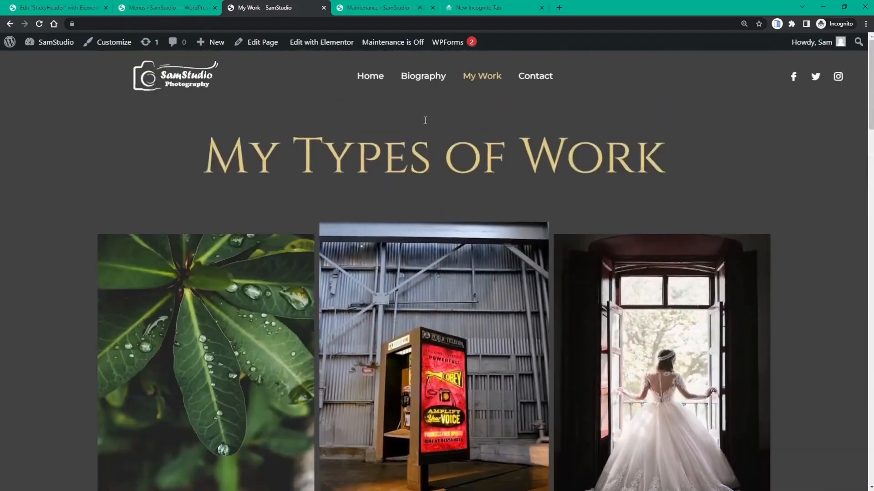
scroll(424, 119, "down", 12)
scroll(424, 119, "down", 6)
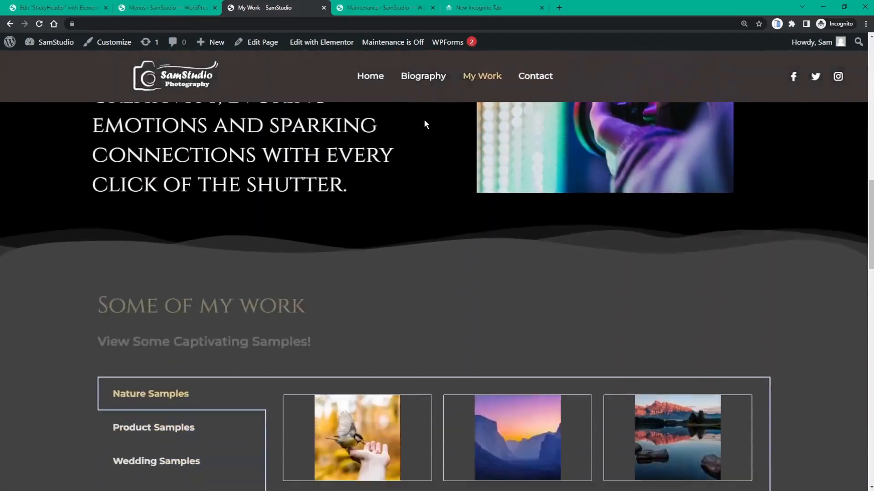
scroll(423, 138, "up", 7)
scroll(421, 141, "down", 5)
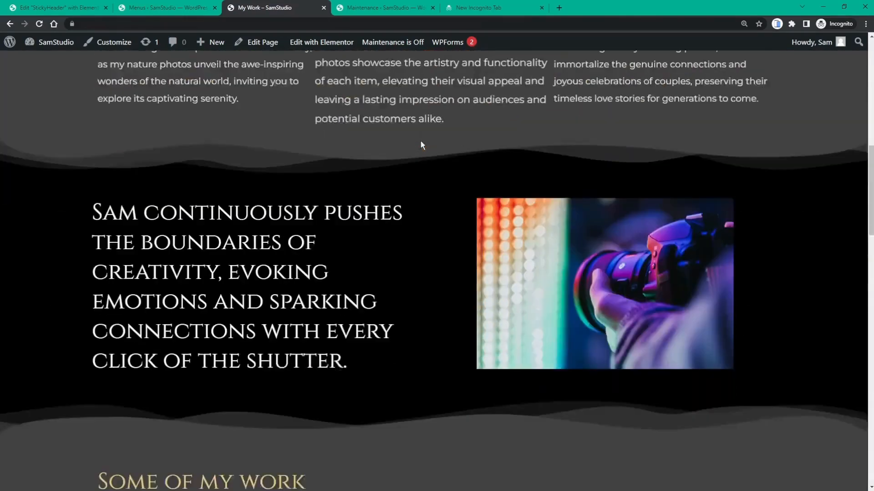
scroll(421, 141, "up", 3)
scroll(421, 141, "up", 10)
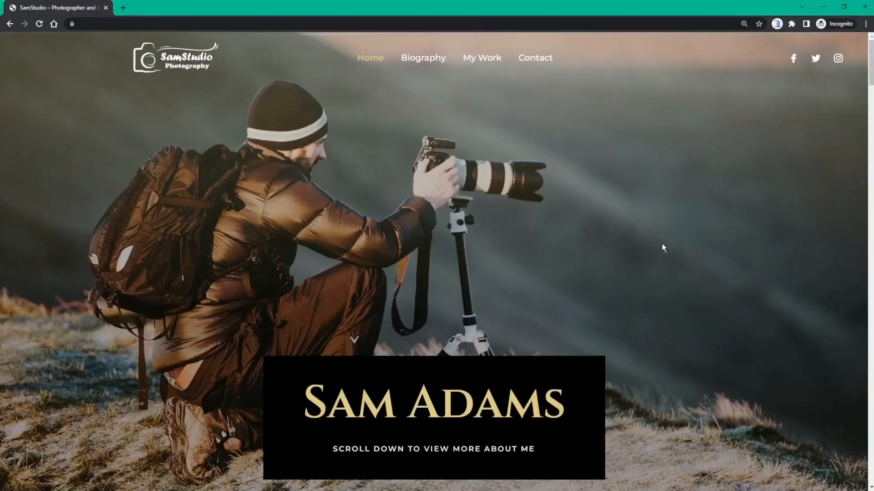
- Review the sticky header on the home page without the admin bar, down to the My Types of Work section
scroll(410, 177, "down", 7)
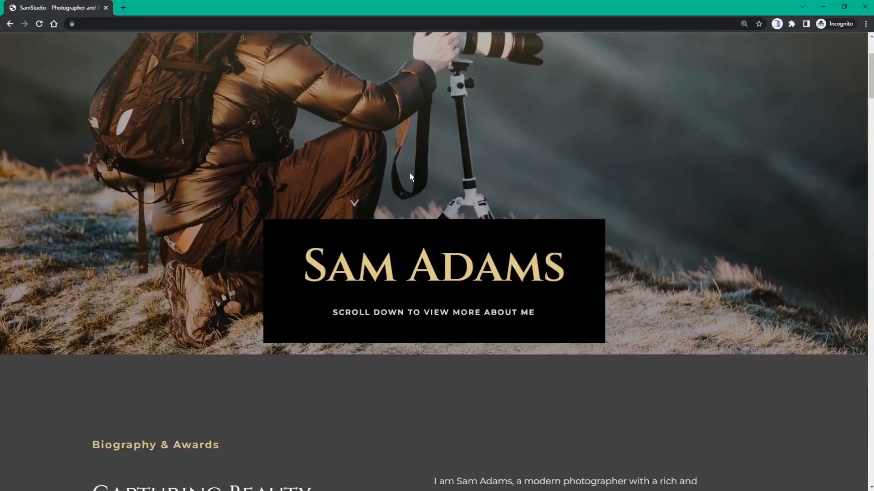
scroll(411, 177, "down", 8)
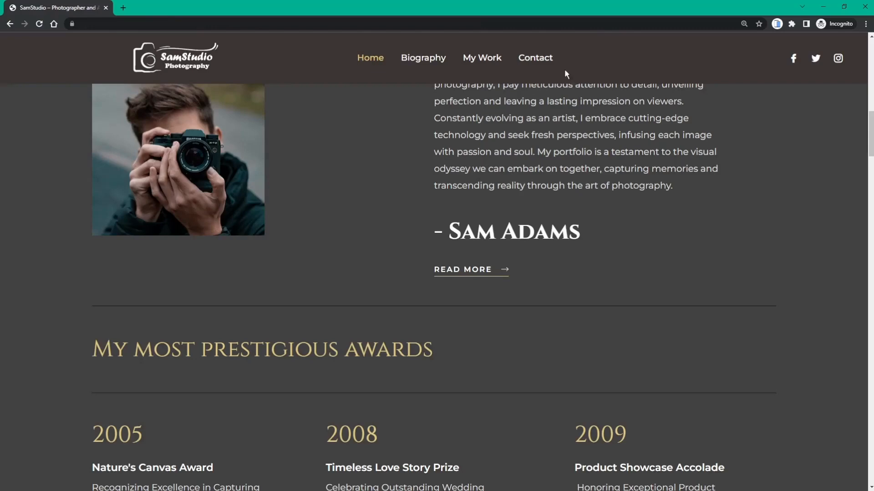
scroll(194, 68, "down", 10)
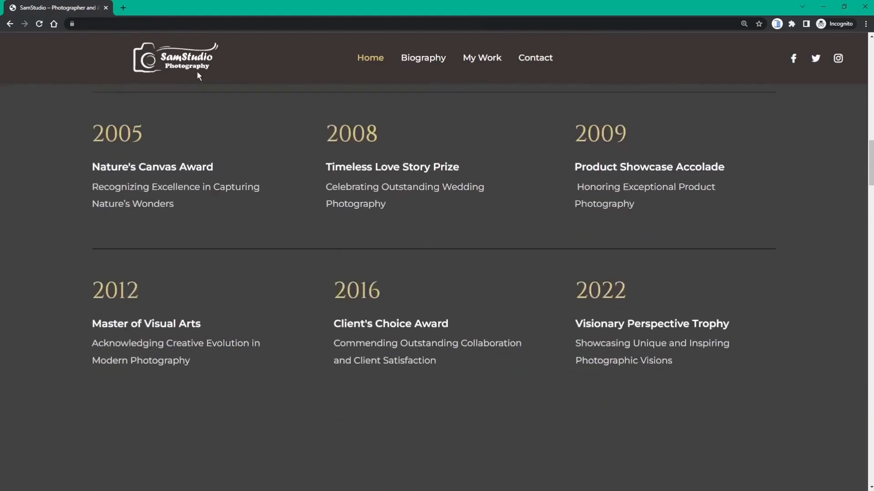
scroll(198, 75, "down", 5)
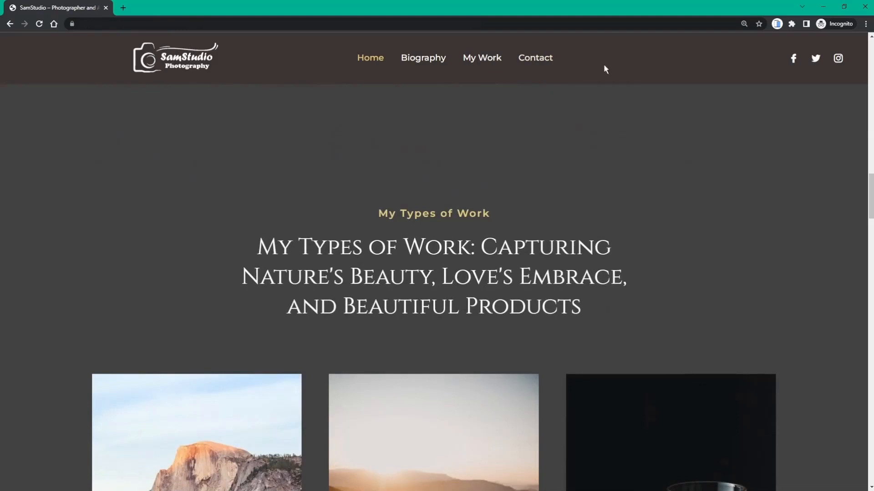
- Check the sticky header on the home page from the photography categories back up to the hero and around the Biography & Awards section
scroll(723, 72, "down", 5)
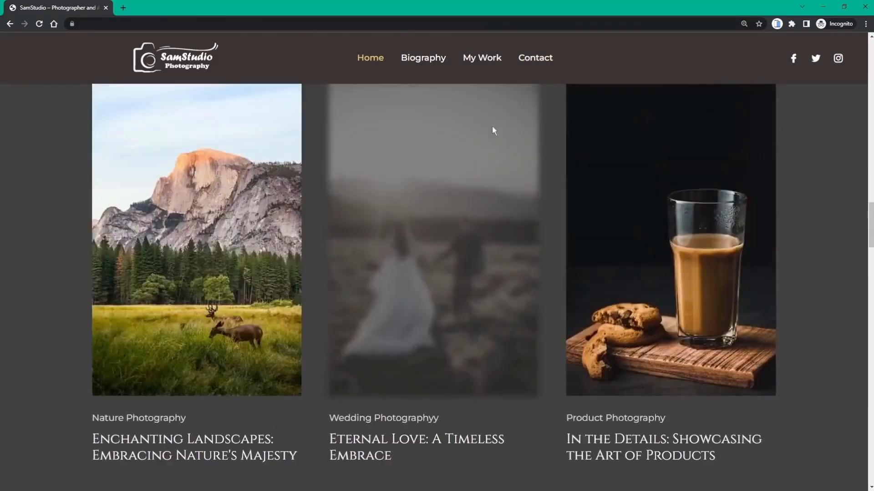
scroll(492, 130, "up", 15)
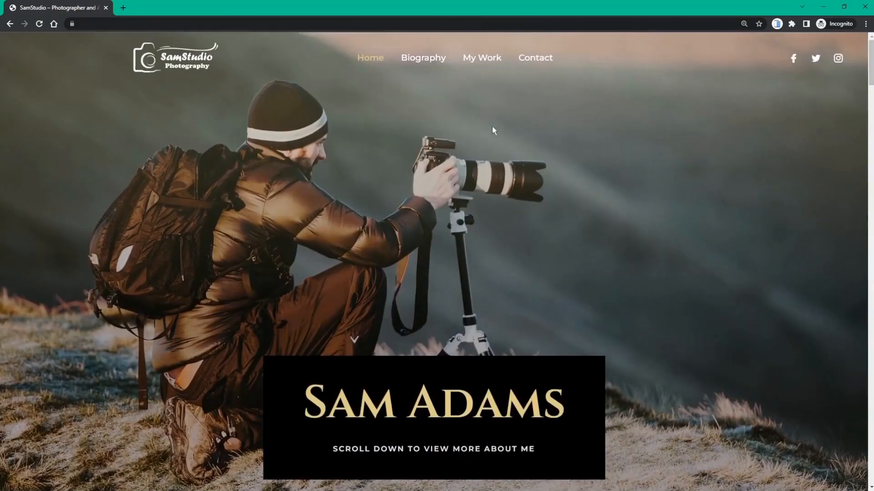
scroll(492, 125, "down", 4)
scroll(456, 85, "up", 1)
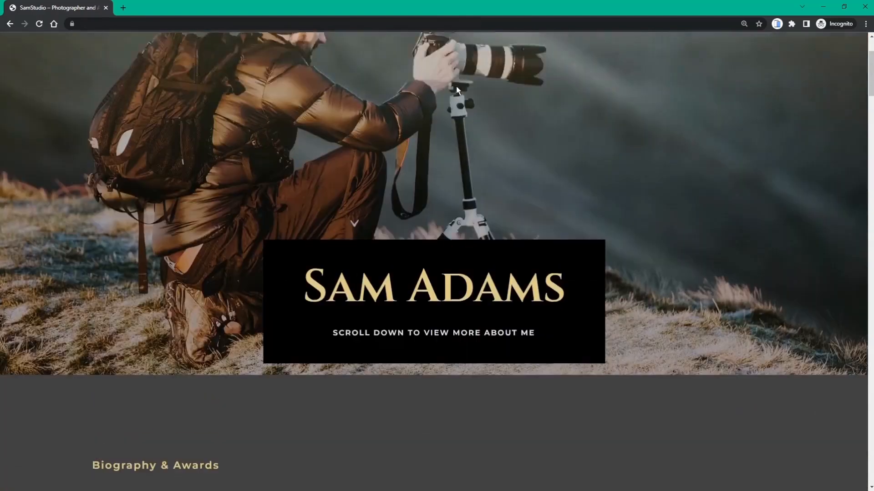
scroll(456, 86, "up", 3)
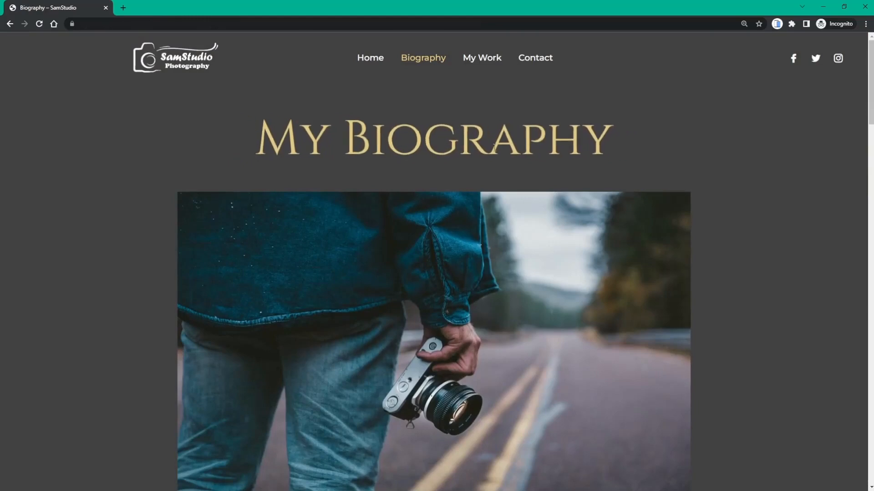
- Open the live Biography page and examine when the sticky header appears and disappears between the title, timeline and photo carousel
scroll(436, 133, "down", 9)
scroll(435, 130, "down", 5)
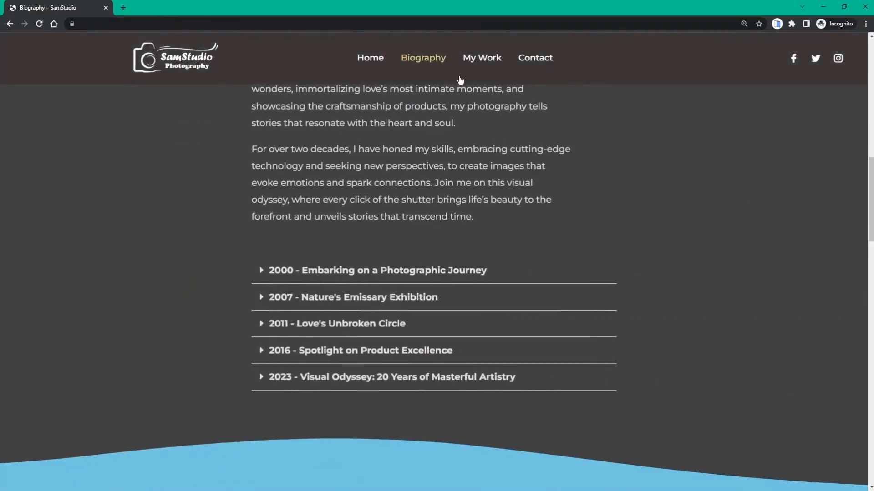
scroll(539, 80, "down", 15)
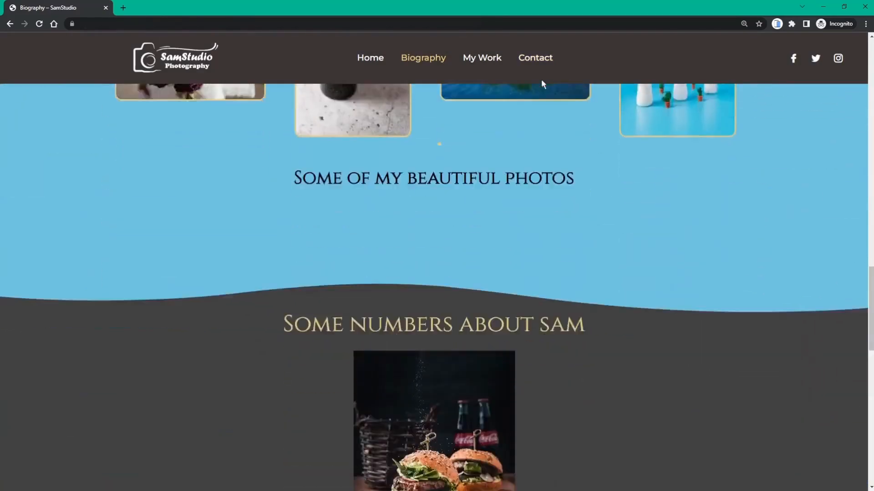
scroll(516, 128, "up", 15)
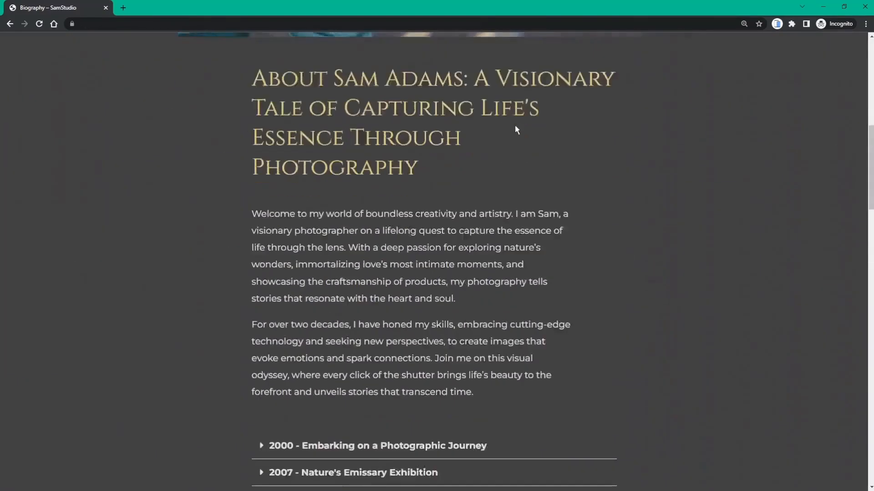
scroll(516, 129, "down", 3)
scroll(542, 73, "down", 3)
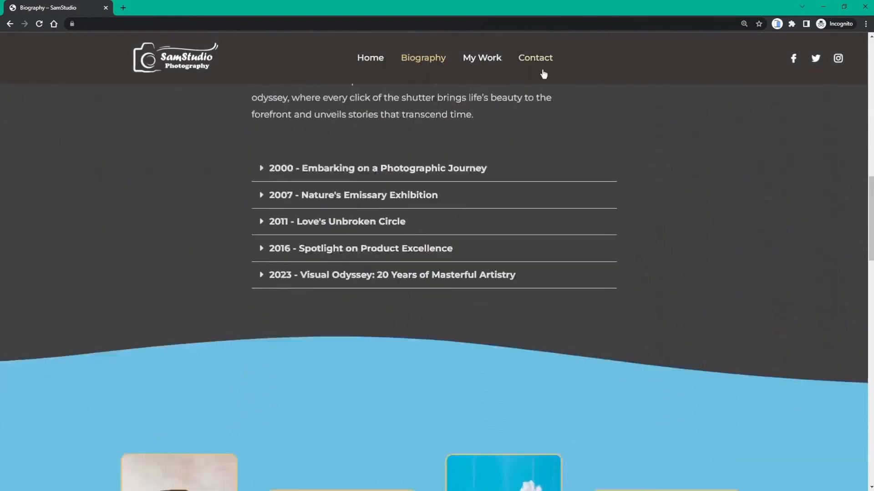
scroll(547, 138, "up", 15)
scroll(546, 141, "down", 10)
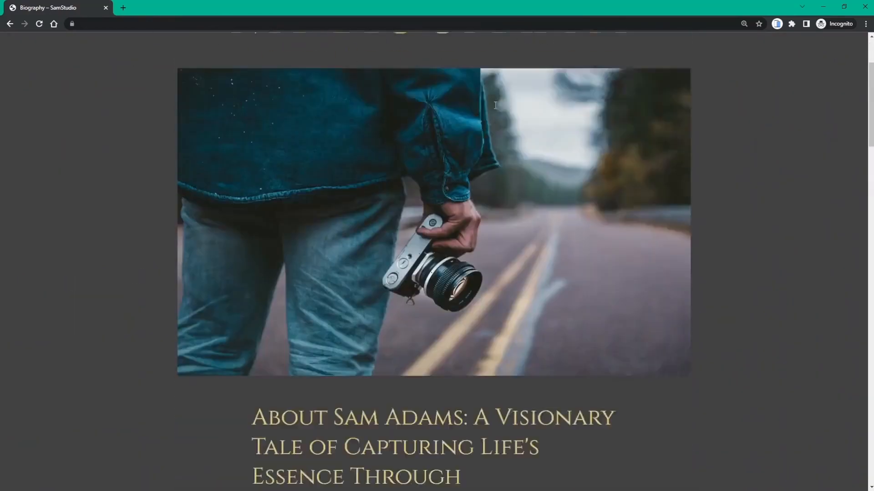
scroll(495, 105, "down", 12)
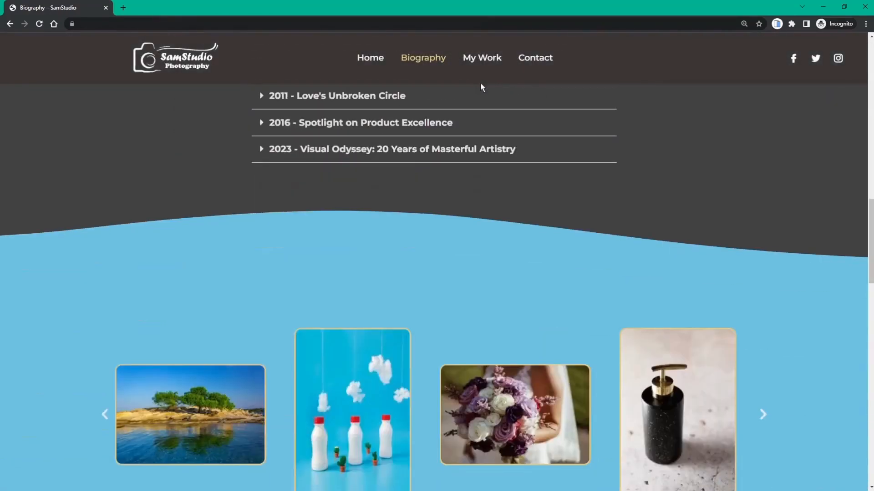
scroll(470, 146, "up", 20)
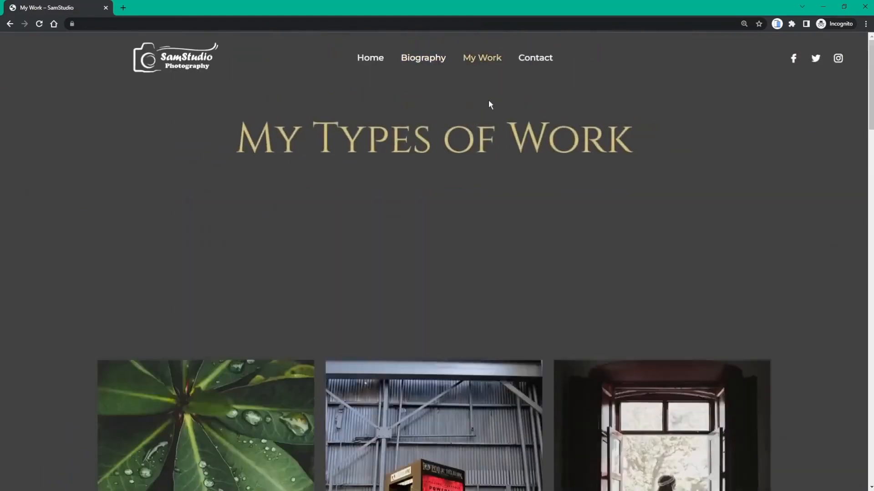
- Open the live My Work page and check the sticky header down to the Nature Samples gallery and back to the title
scroll(489, 104, "down", 10)
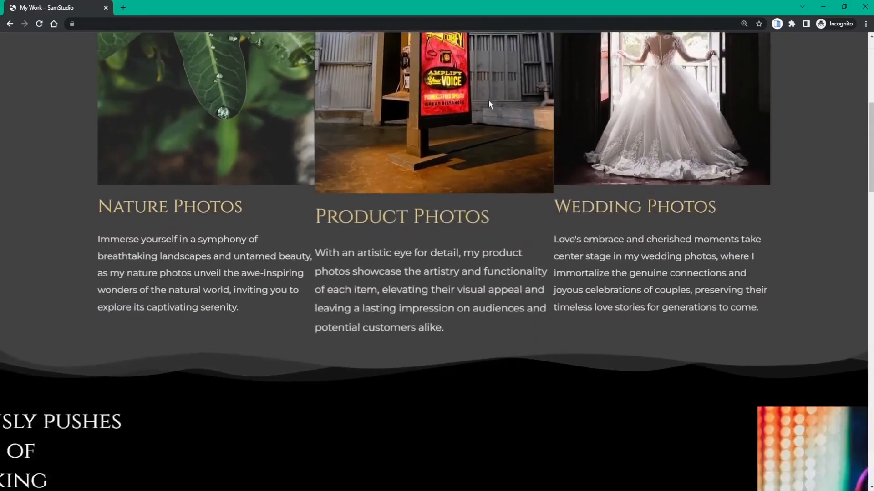
scroll(489, 104, "down", 3)
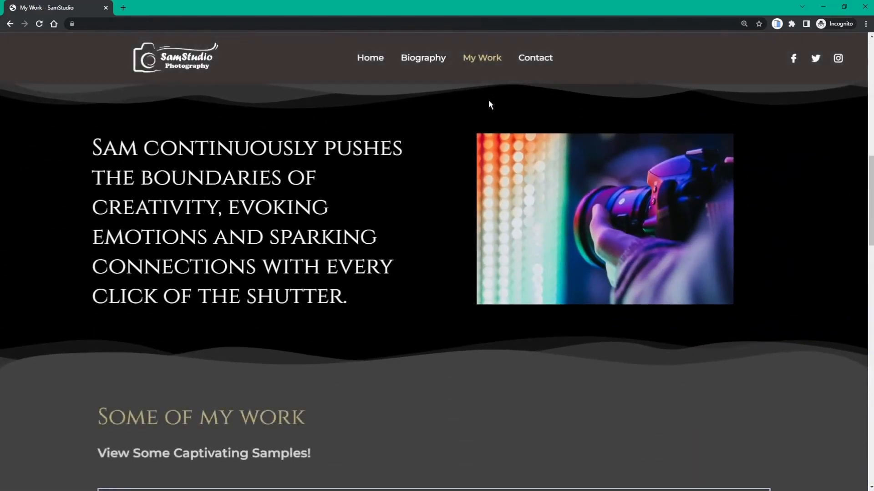
scroll(489, 105, "down", 3)
scroll(489, 105, "down", 5)
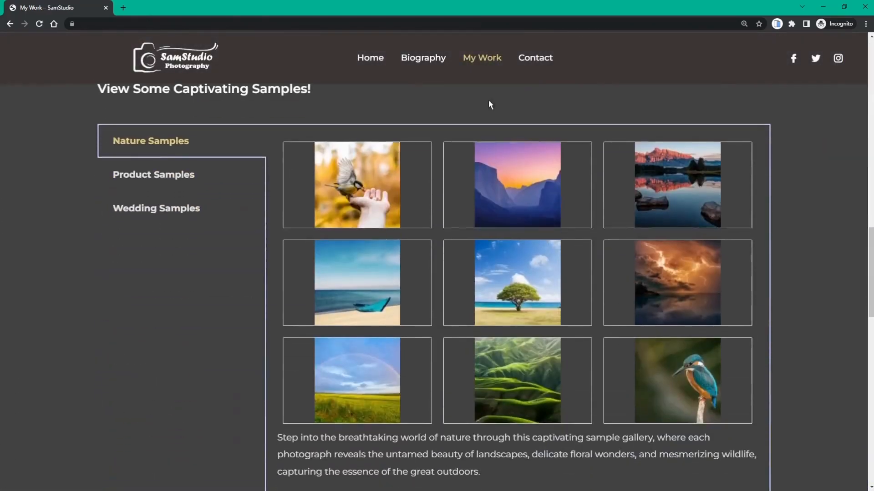
scroll(488, 100, "down", 3)
scroll(488, 100, "up", 7)
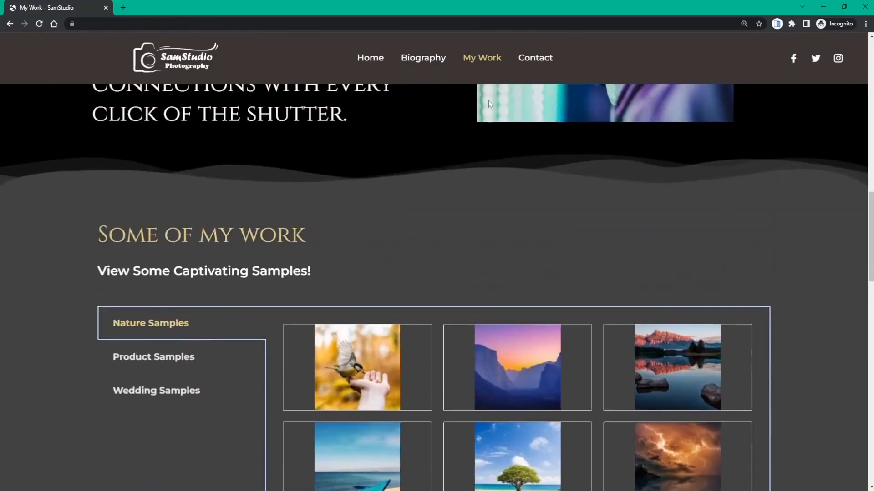
scroll(488, 100, "up", 15)
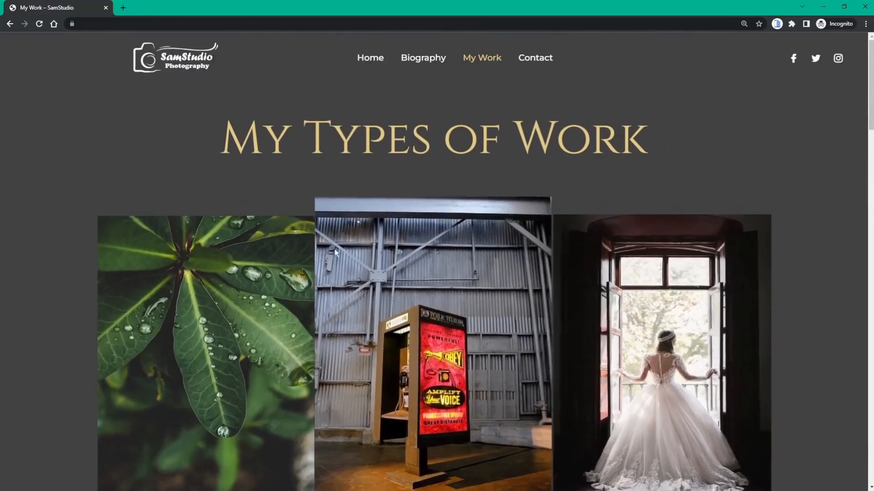
- Review the My Work page once more from the photo categories through the black statement section to Some of My Work
scroll(630, 228, "down", 5)
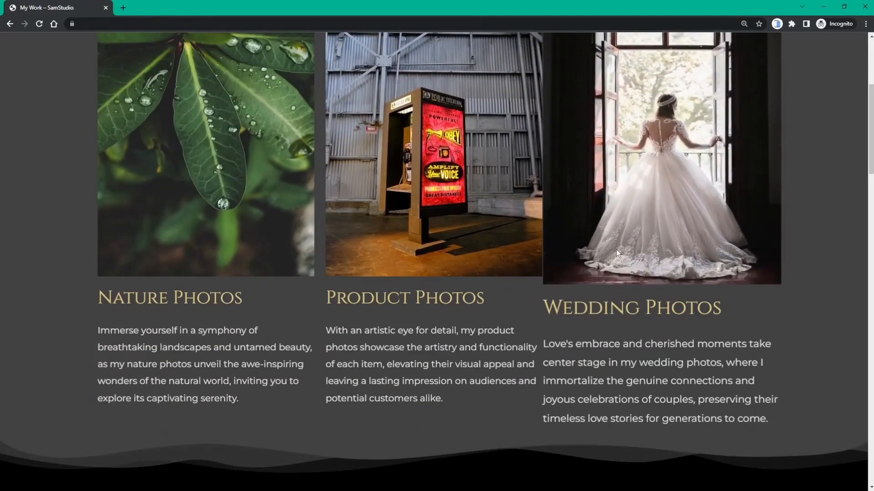
scroll(275, 279, "down", 5)
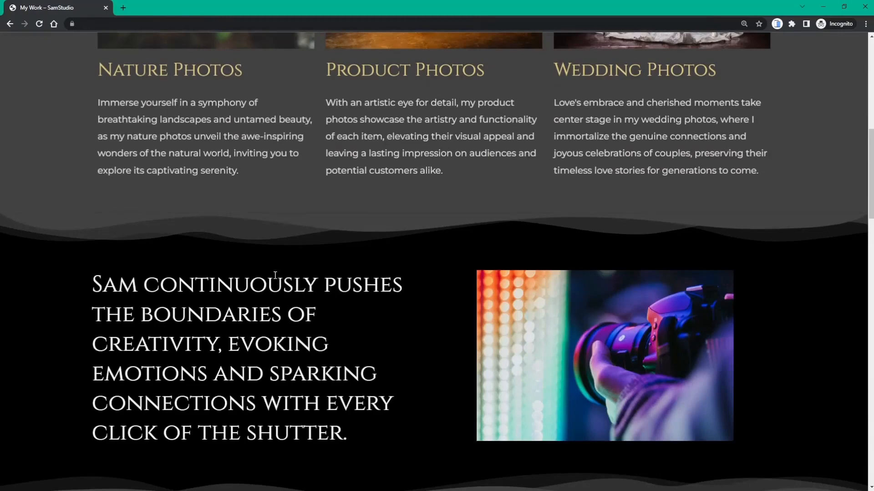
scroll(275, 275, "down", 4)
scroll(273, 277, "down", 4)
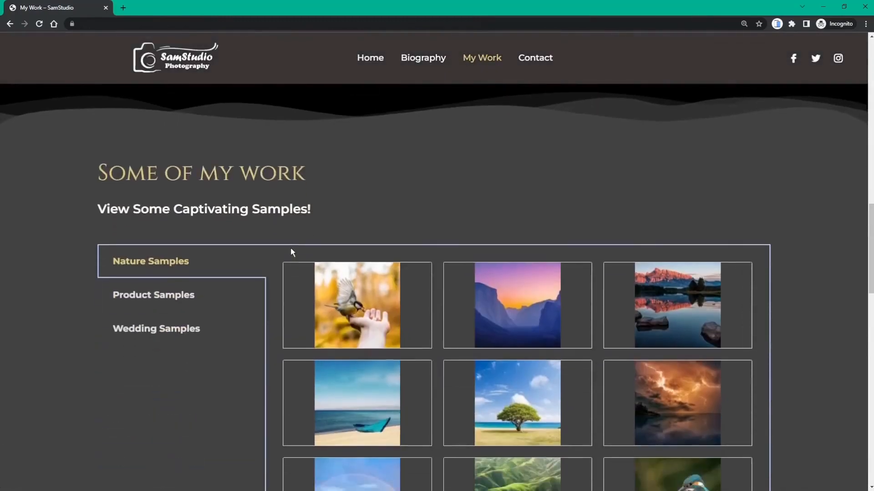
scroll(290, 248, "down", 5)
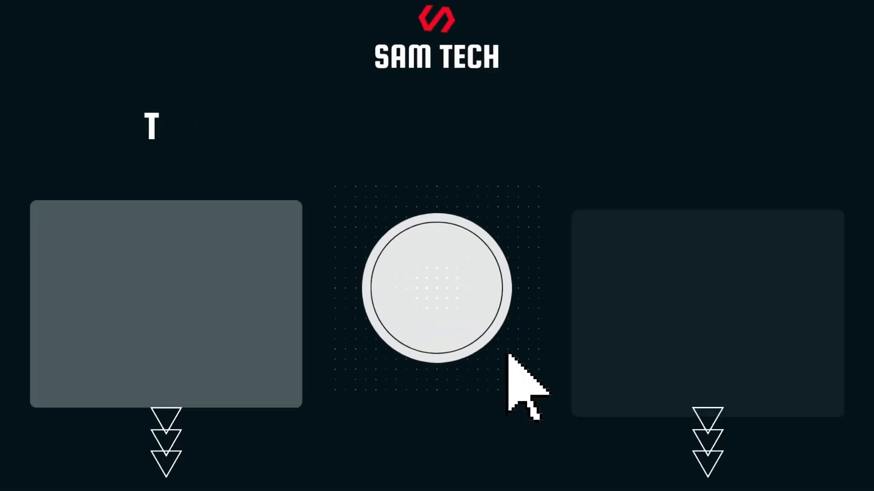